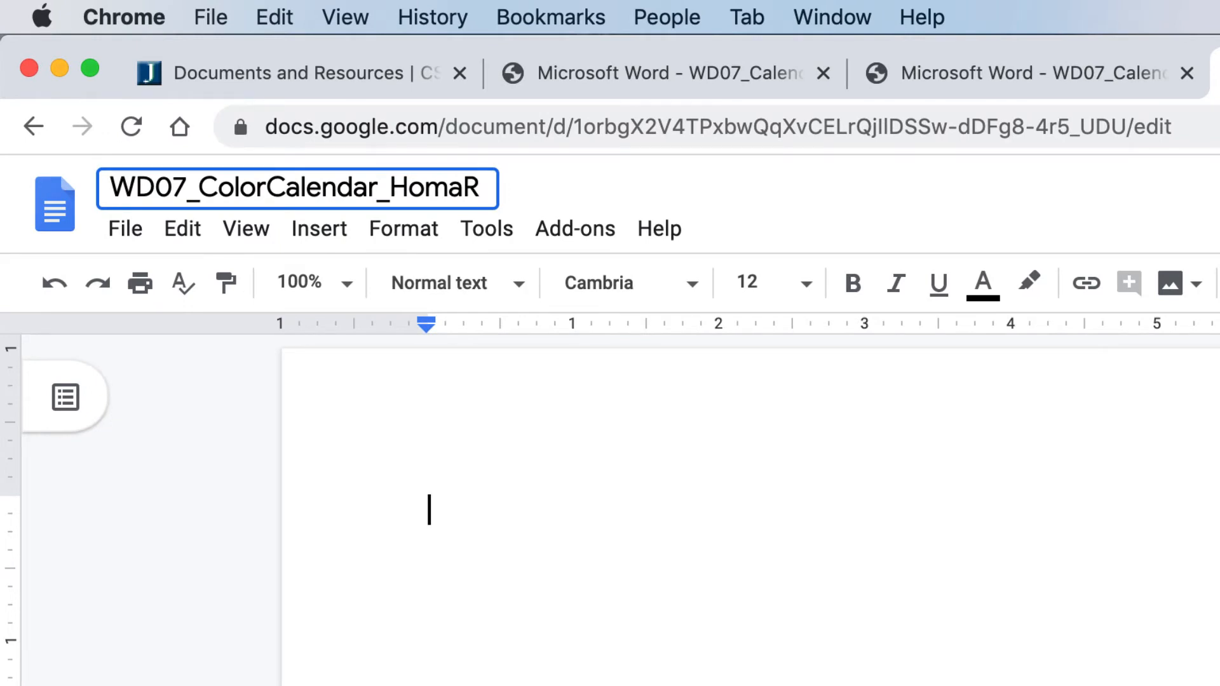
# - Finish renaming the document by adding the .docx extension to its name
pyautogui.write('.docx')
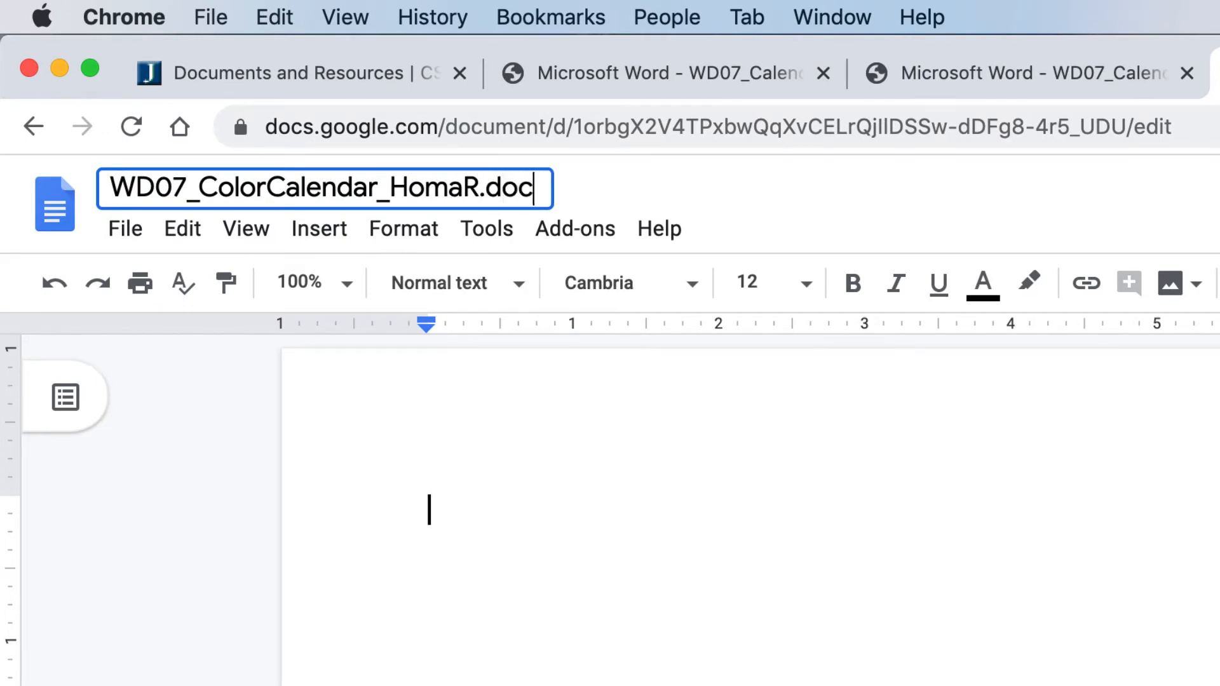
pyautogui.press('Return')
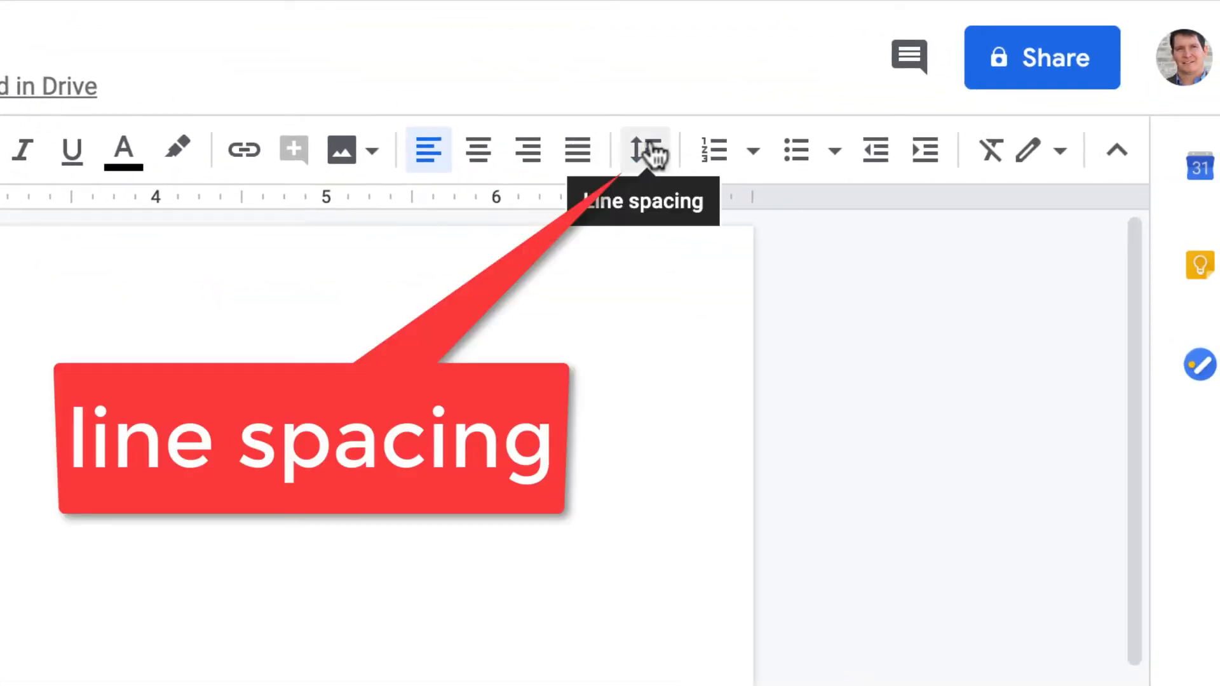
# - Check the document's custom line spacing and its paragraph spacing before and after, without applying a change
pyautogui.click(651, 154)
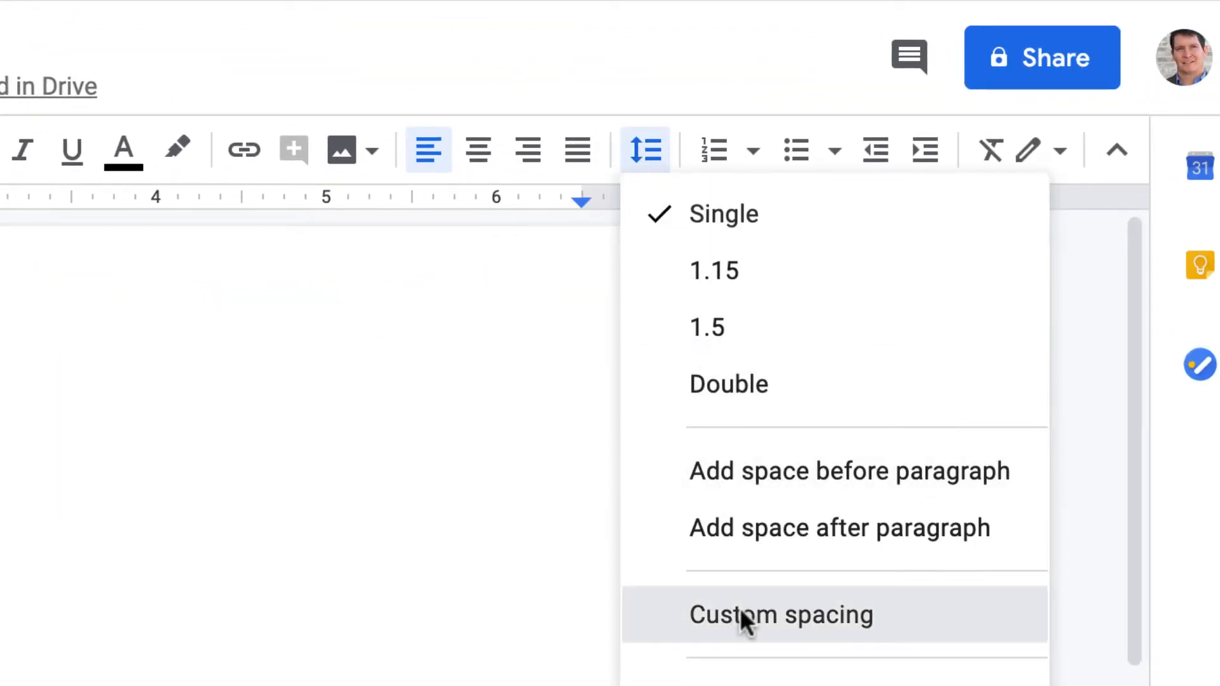
pyautogui.click(741, 616)
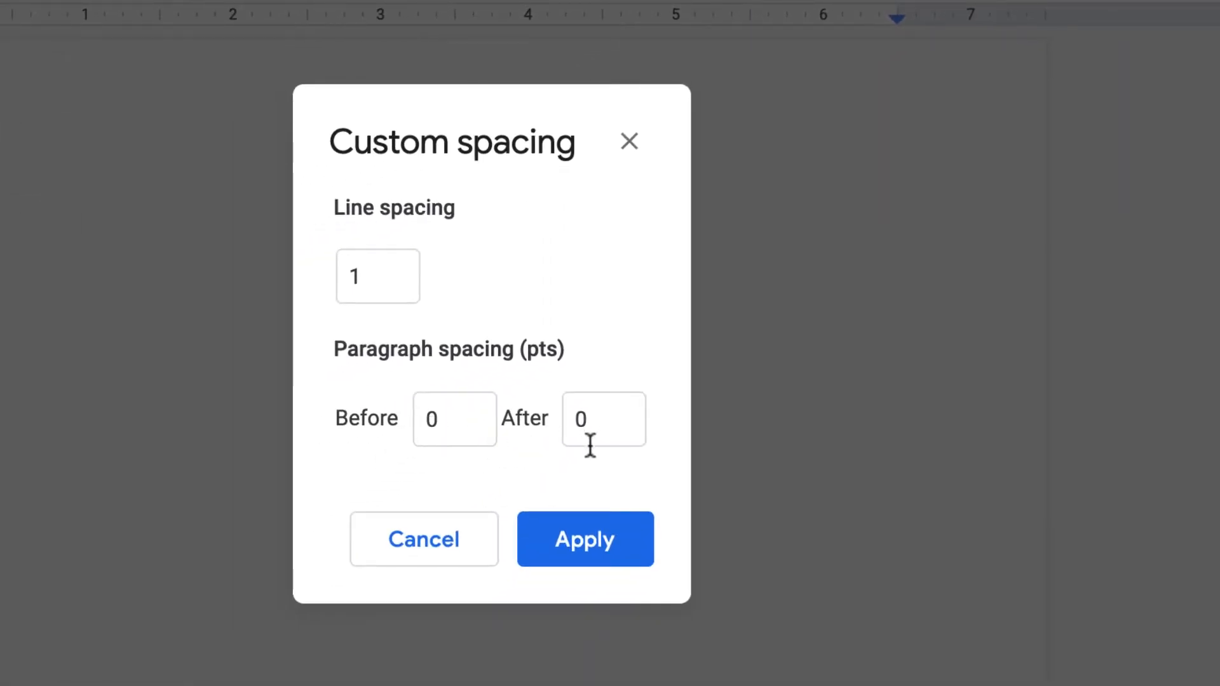
pyautogui.click(455, 534)
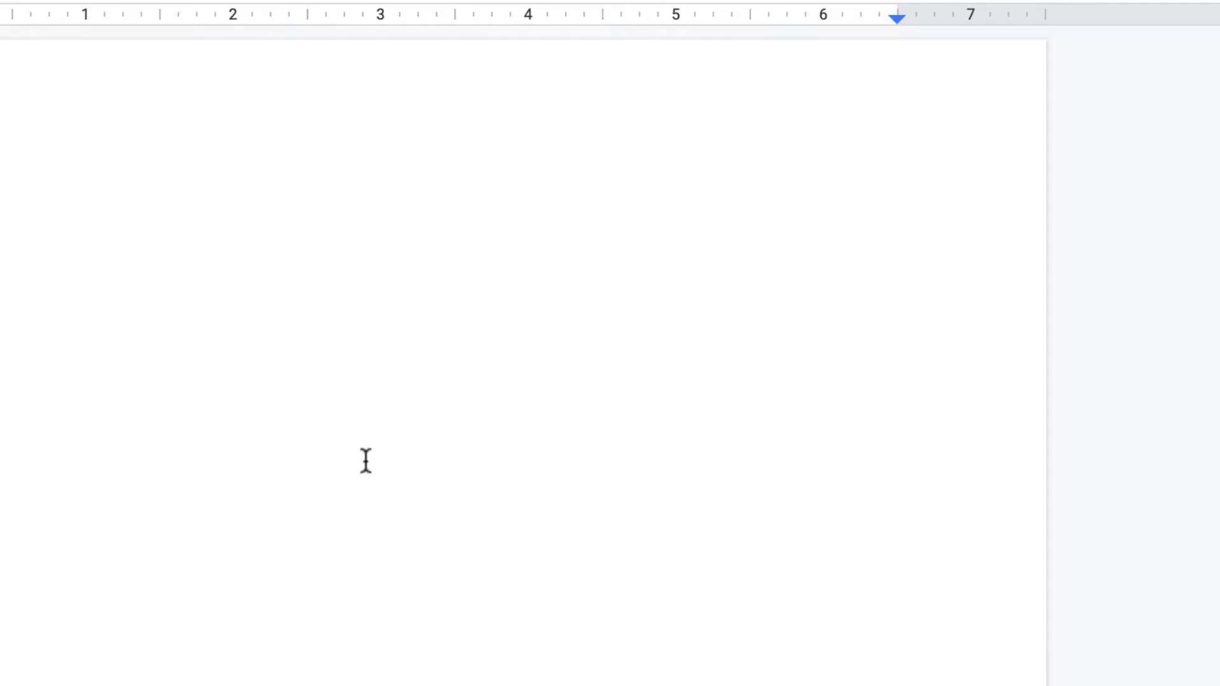
# - Set the page orientation to Landscape in the page setup
pyautogui.click(86, 91)
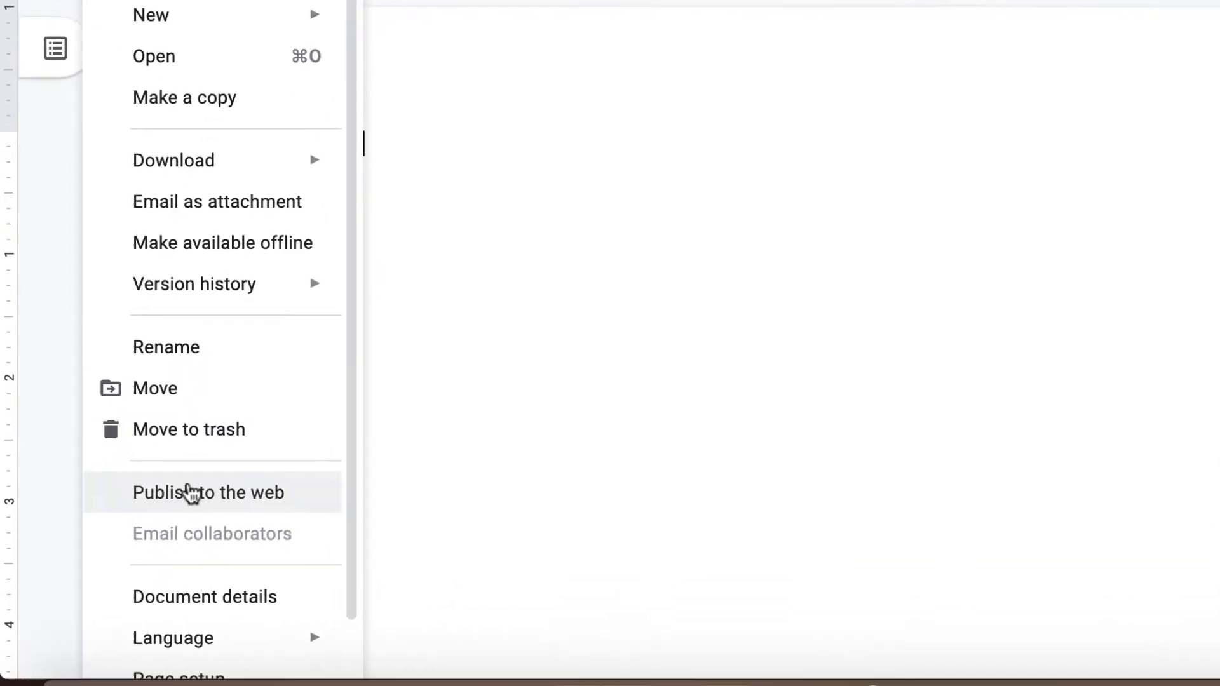
pyautogui.click(175, 678)
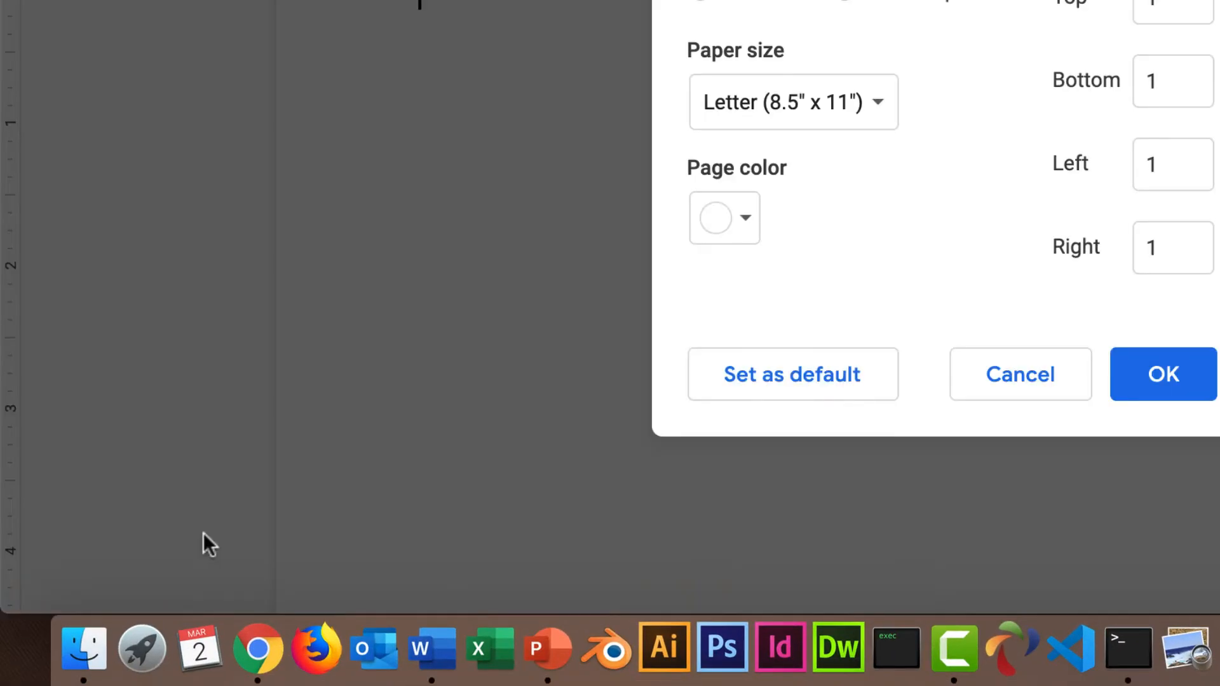
pyautogui.click(760, 38)
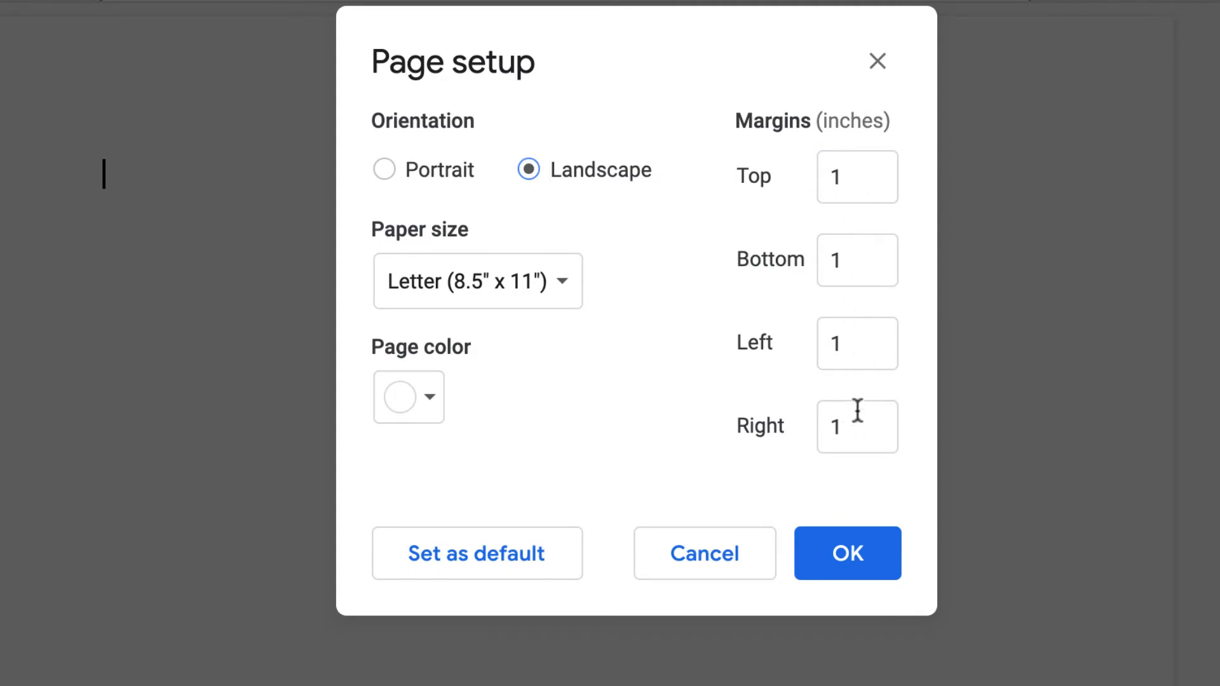
pyautogui.click(857, 553)
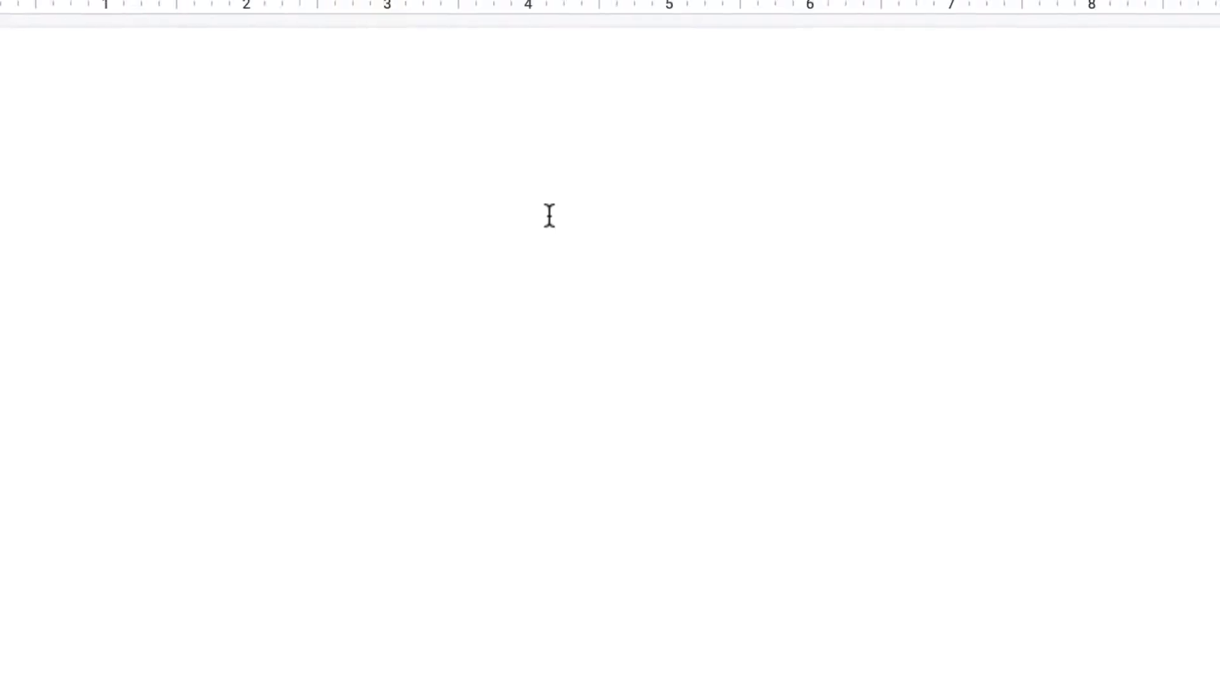
# - Insert a 7 x 7 table at the start of the document
pyautogui.click(182, 84)
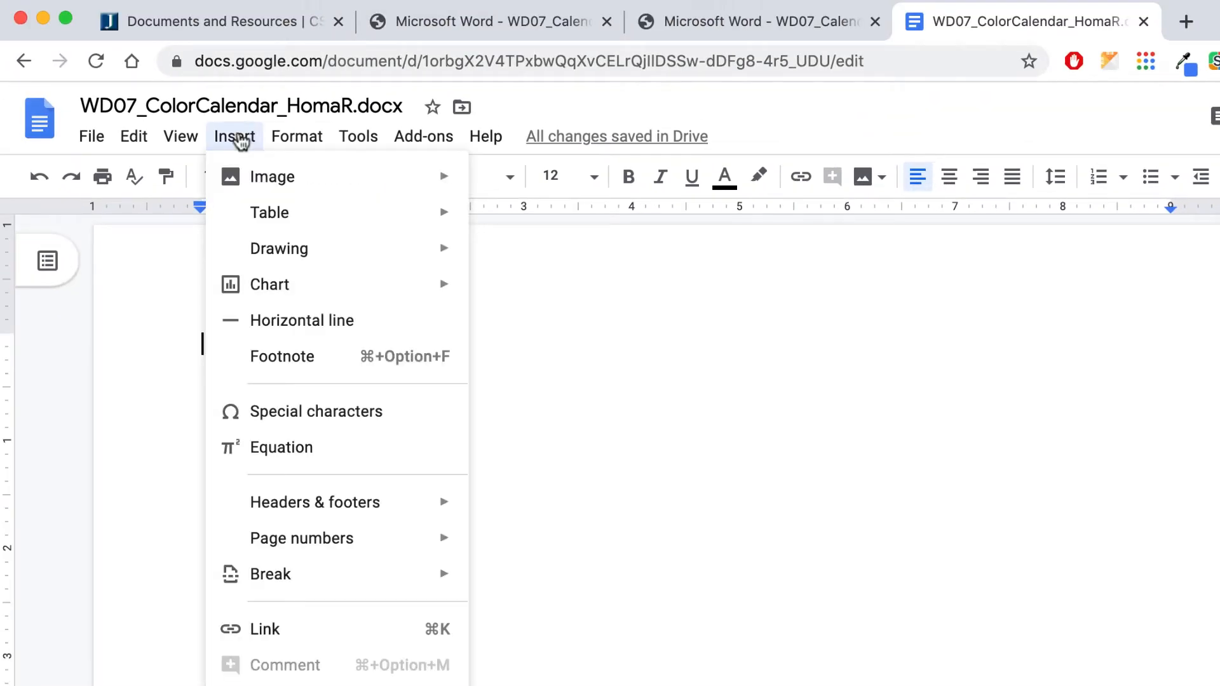
pyautogui.moveTo(259, 212)
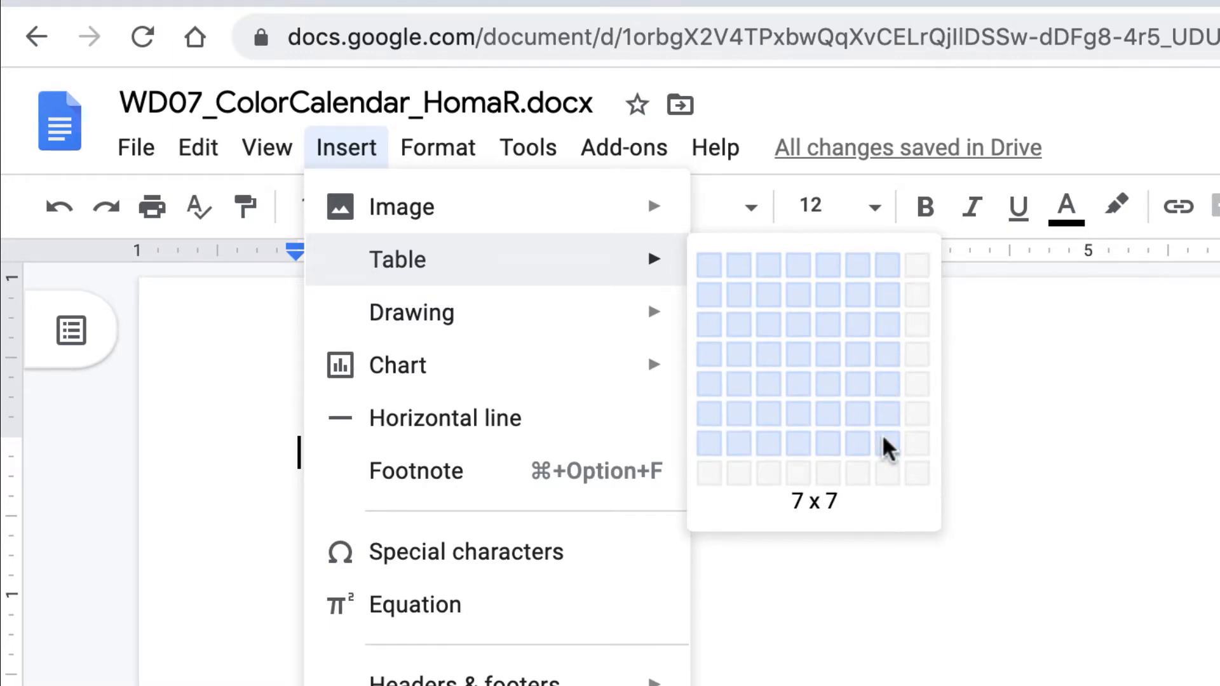
pyautogui.click(888, 448)
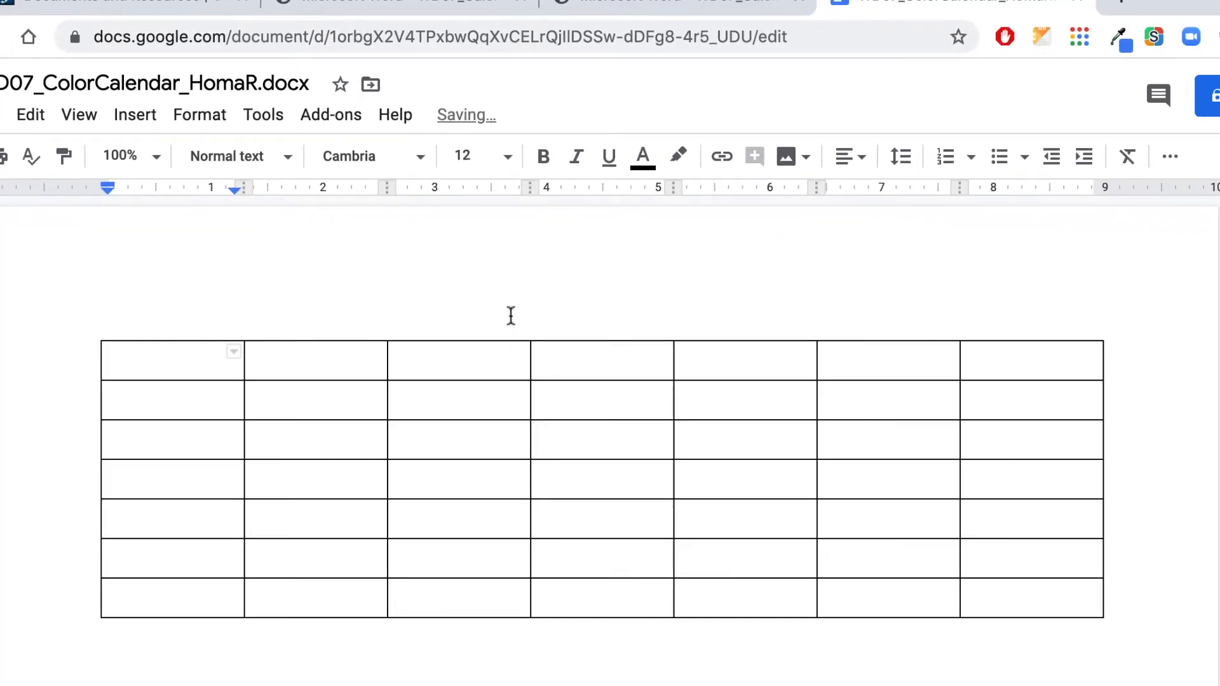
# - Consult the open WD07 calendar reference document, and merge all seven cells of the table's first row into one
pyautogui.click(428, 6)
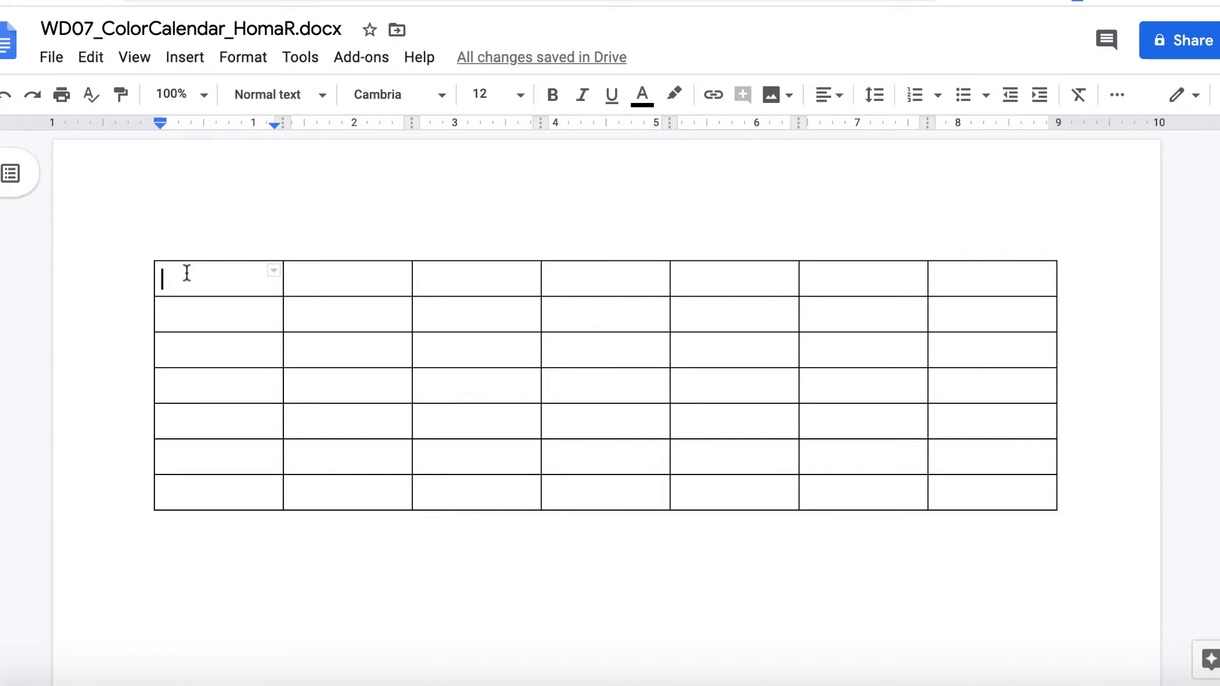
pyautogui.moveTo(188, 273); pyautogui.dragTo(955, 278)
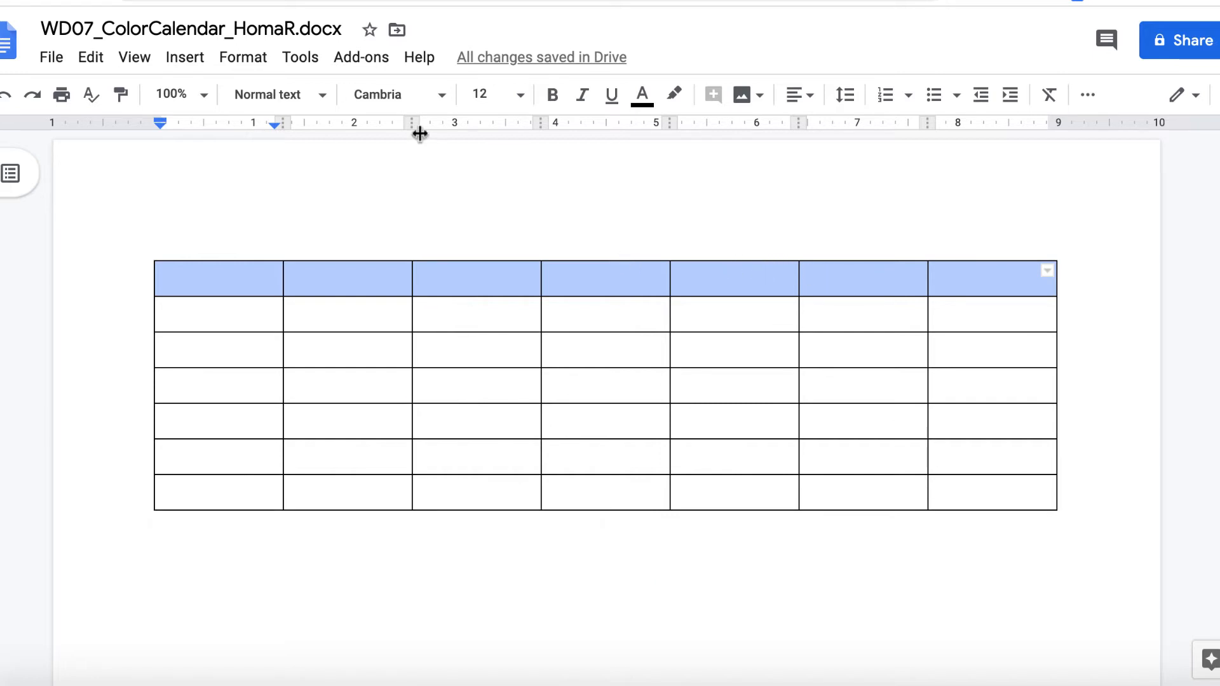
pyautogui.click(245, 63)
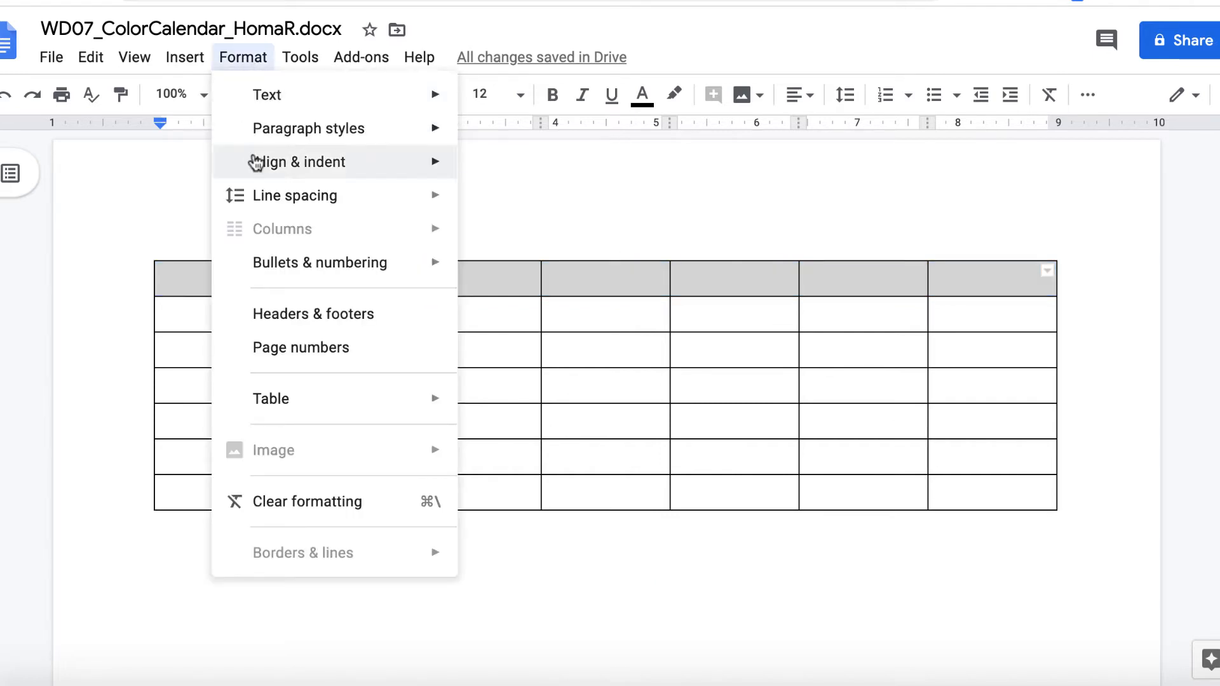
pyautogui.moveTo(286, 400)
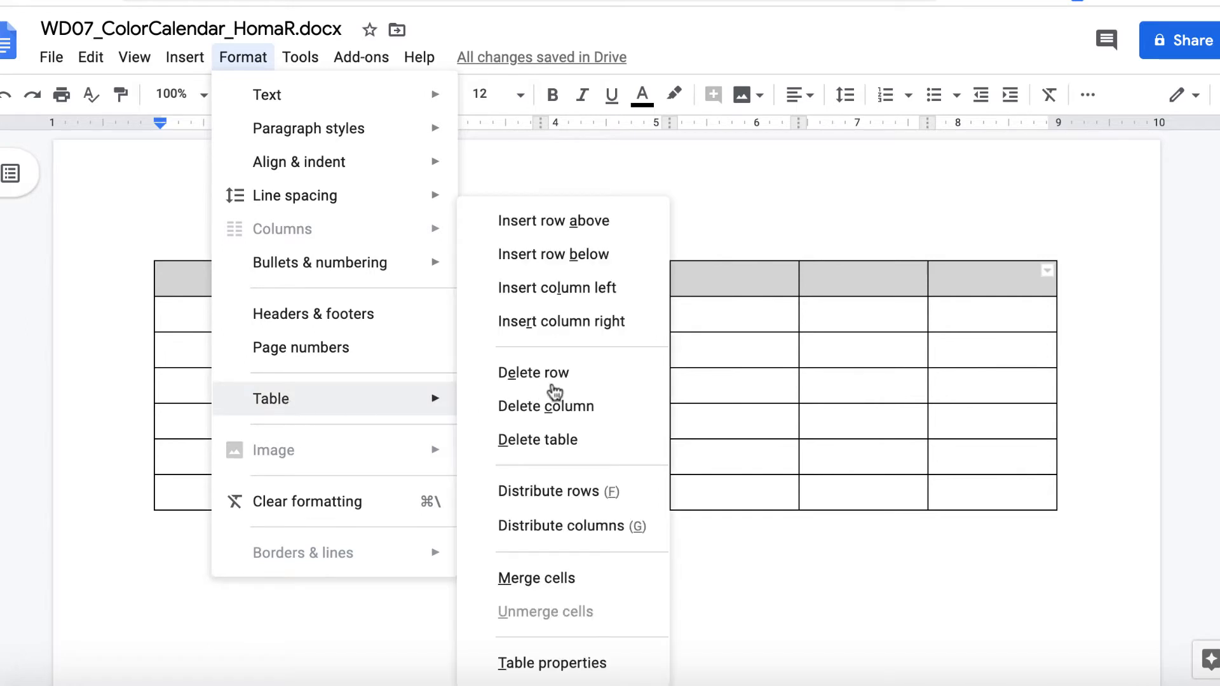
pyautogui.click(558, 581)
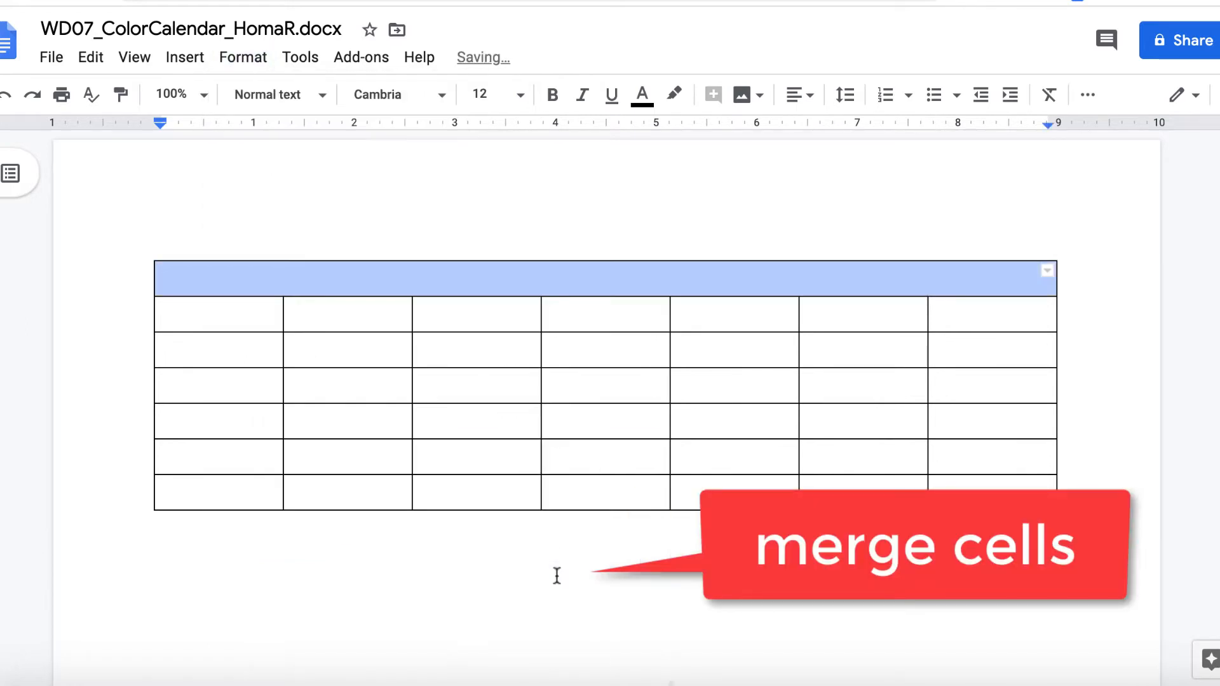
# - Set the cell vertical alignment of the merged first row to Middle in the table properties
pyautogui.rightClick(251, 283)
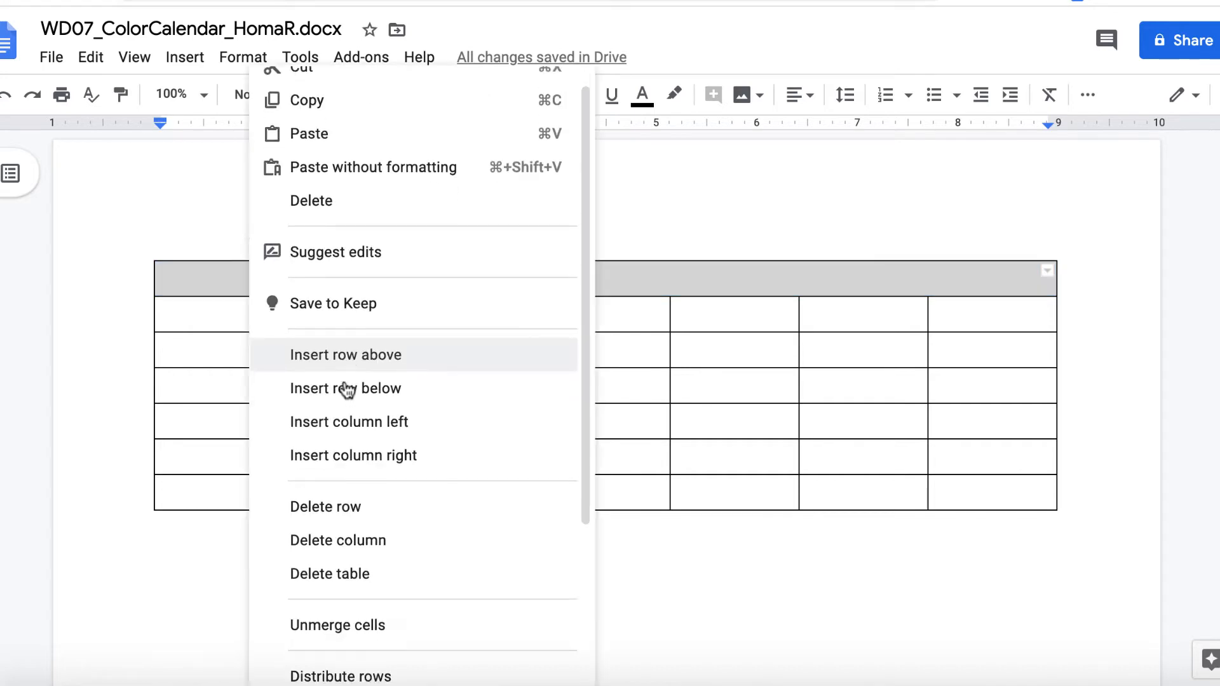
pyautogui.scroll(-3, 345, 389)
pyautogui.scroll(-1, 347, 388)
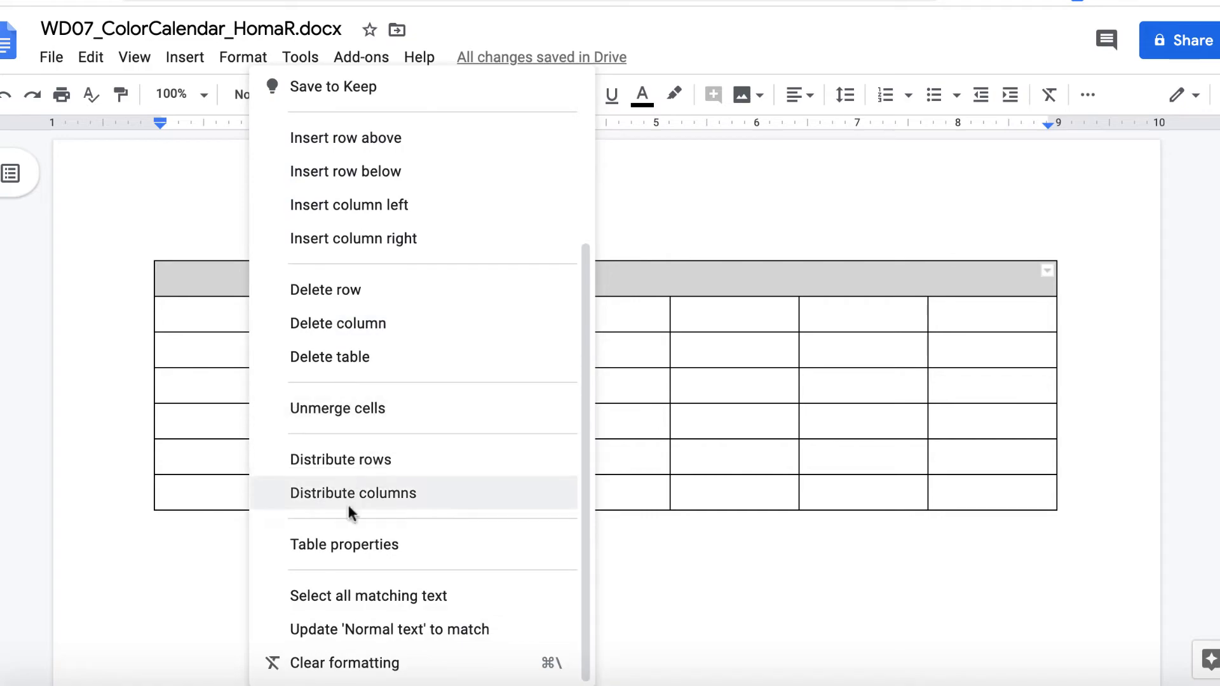
pyautogui.click(346, 550)
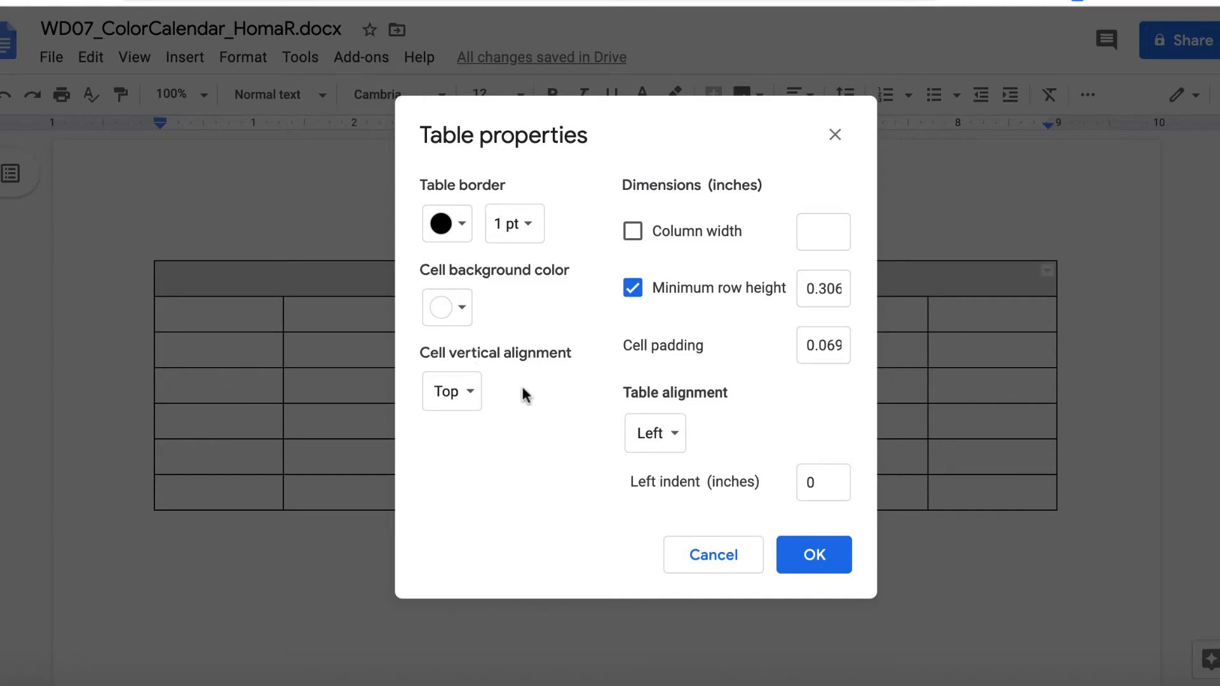
pyautogui.click(475, 391)
pyautogui.click(485, 427)
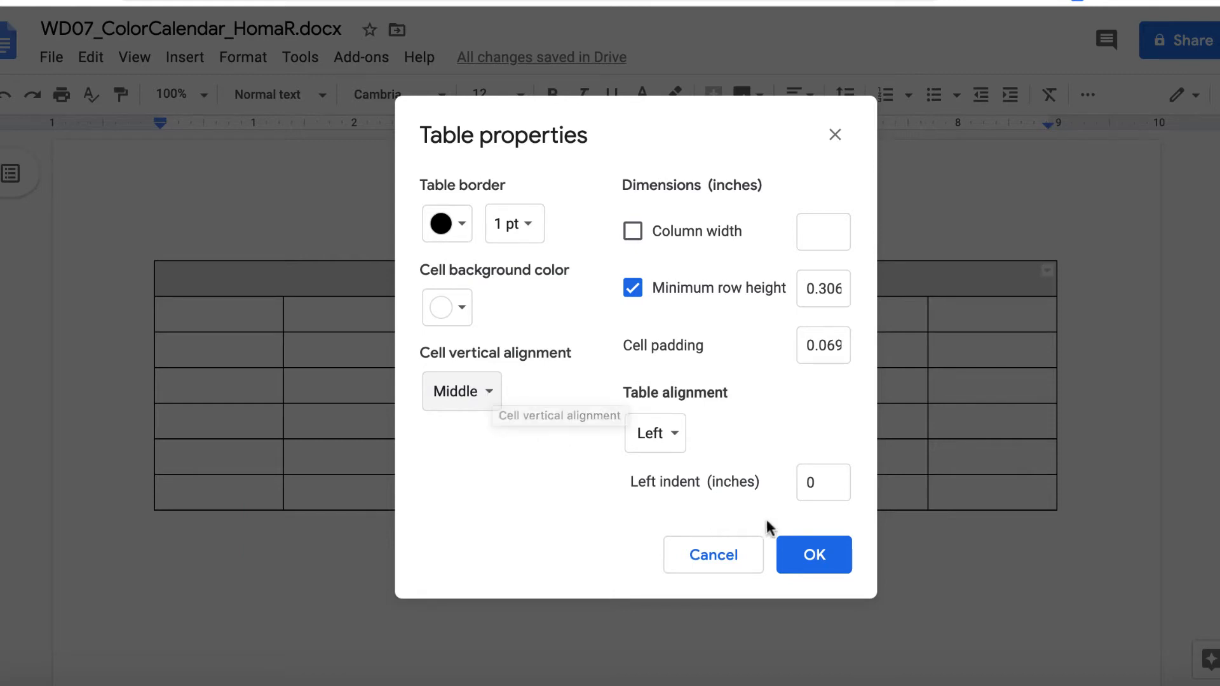
pyautogui.click(814, 555)
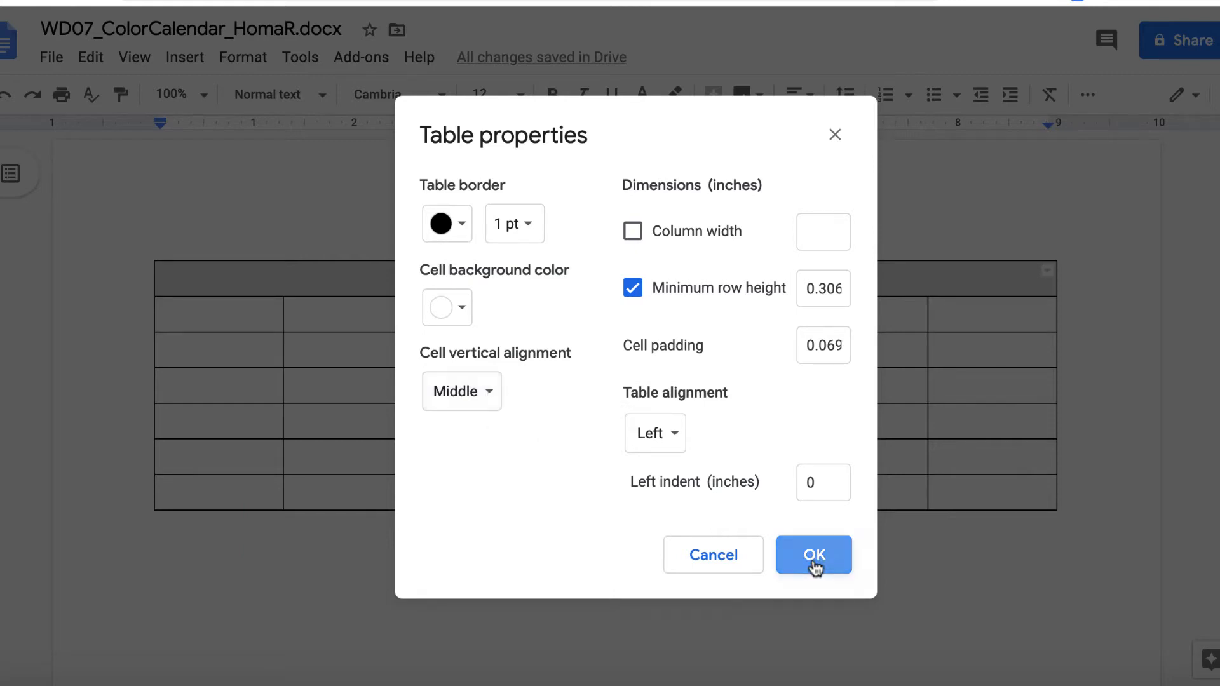
# - Set the cell vertical alignment of all seven cells in the table's second row to Middle
pyautogui.moveTo(209, 316); pyautogui.dragTo(860, 304)
pyautogui.moveTo(931, 319); pyautogui.dragTo(938, 318)
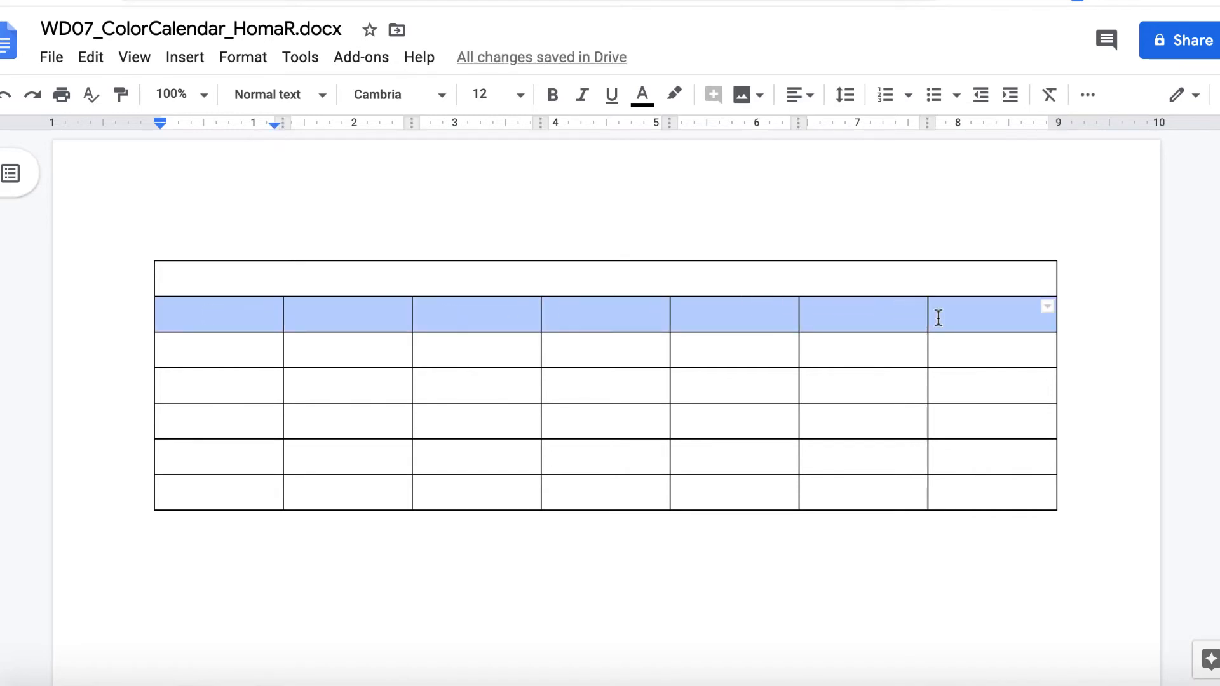
pyautogui.rightClick(253, 309)
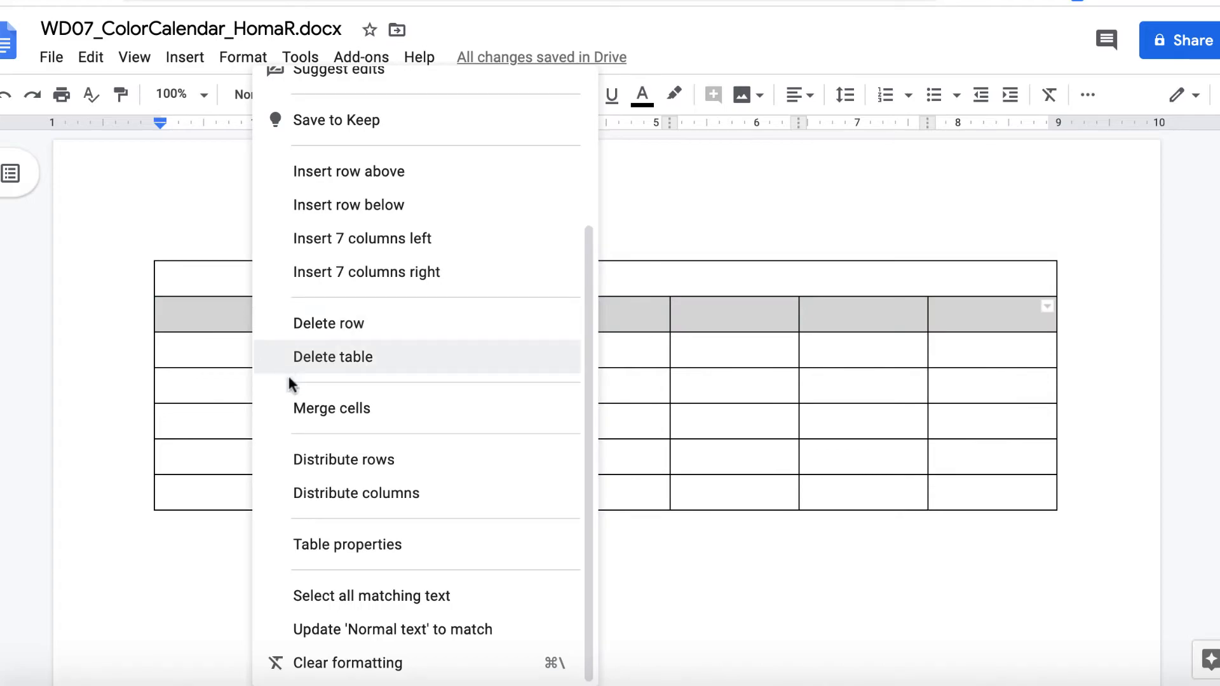
pyautogui.click(324, 545)
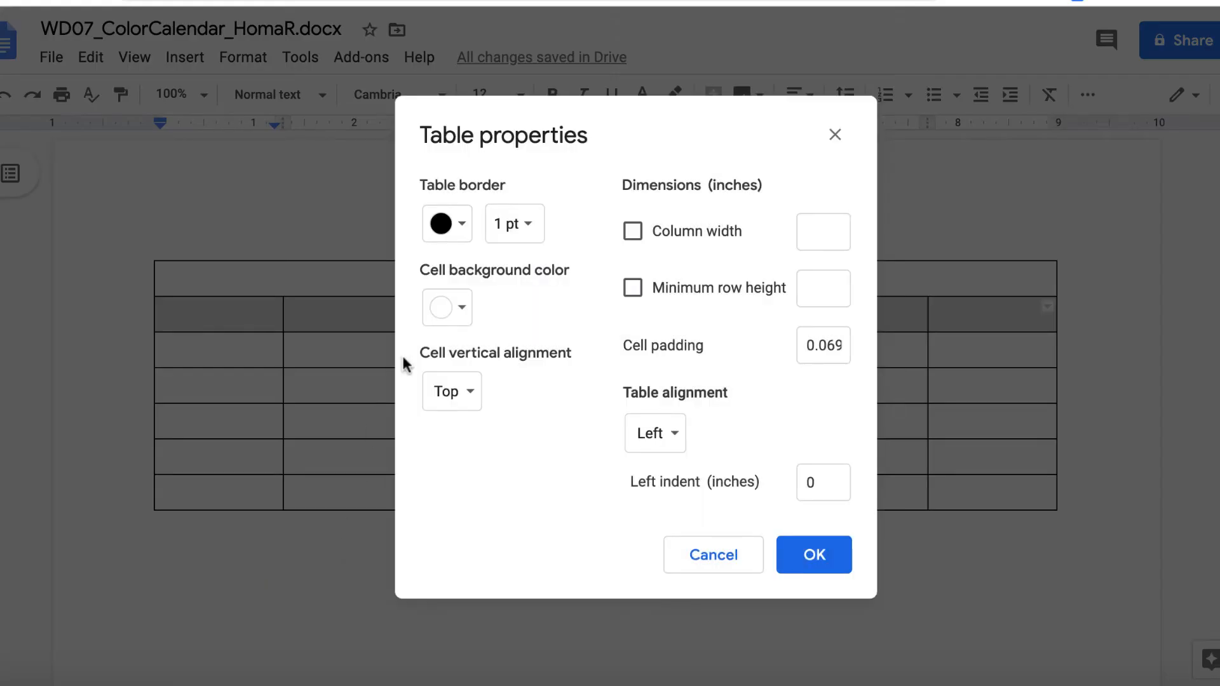
pyautogui.click(467, 393)
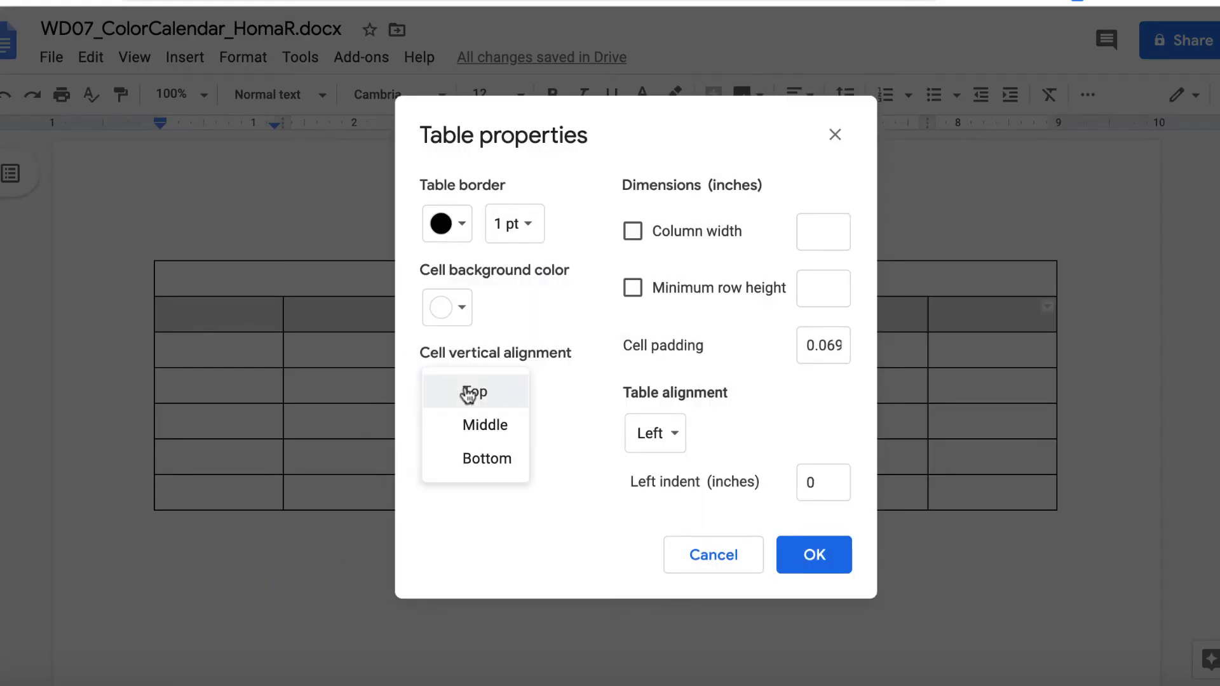
pyautogui.click(485, 426)
pyautogui.click(814, 553)
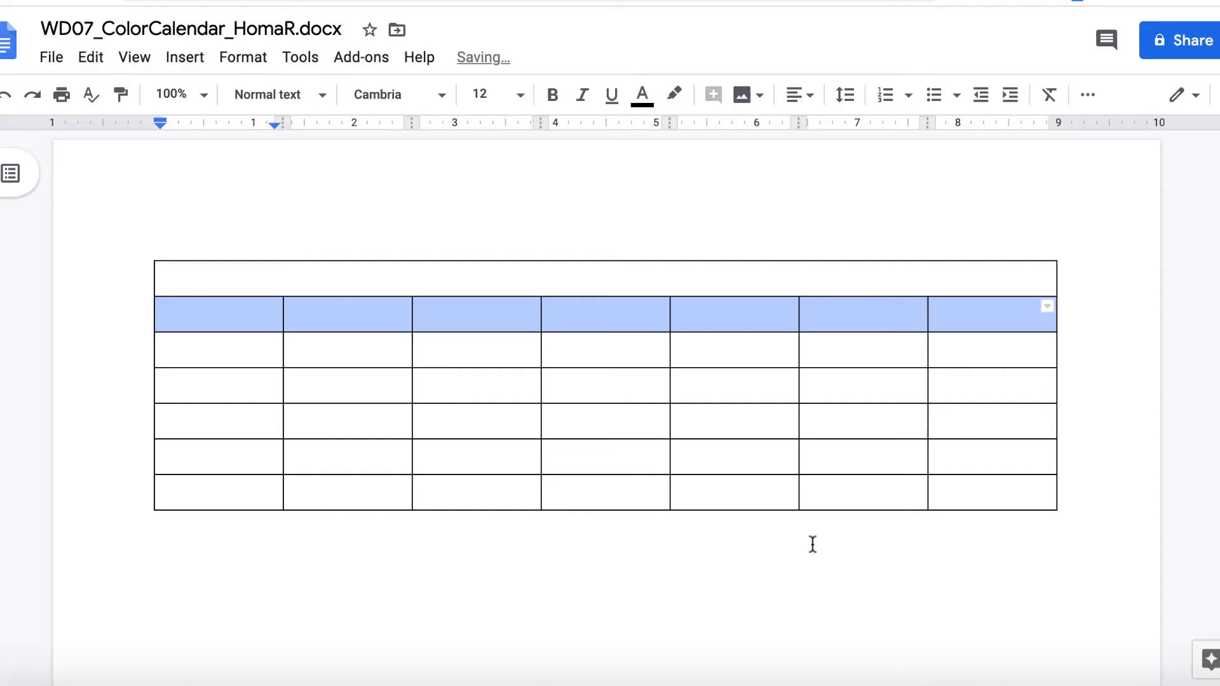
# - Center the text horizontally in the merged first row
pyautogui.click(595, 277)
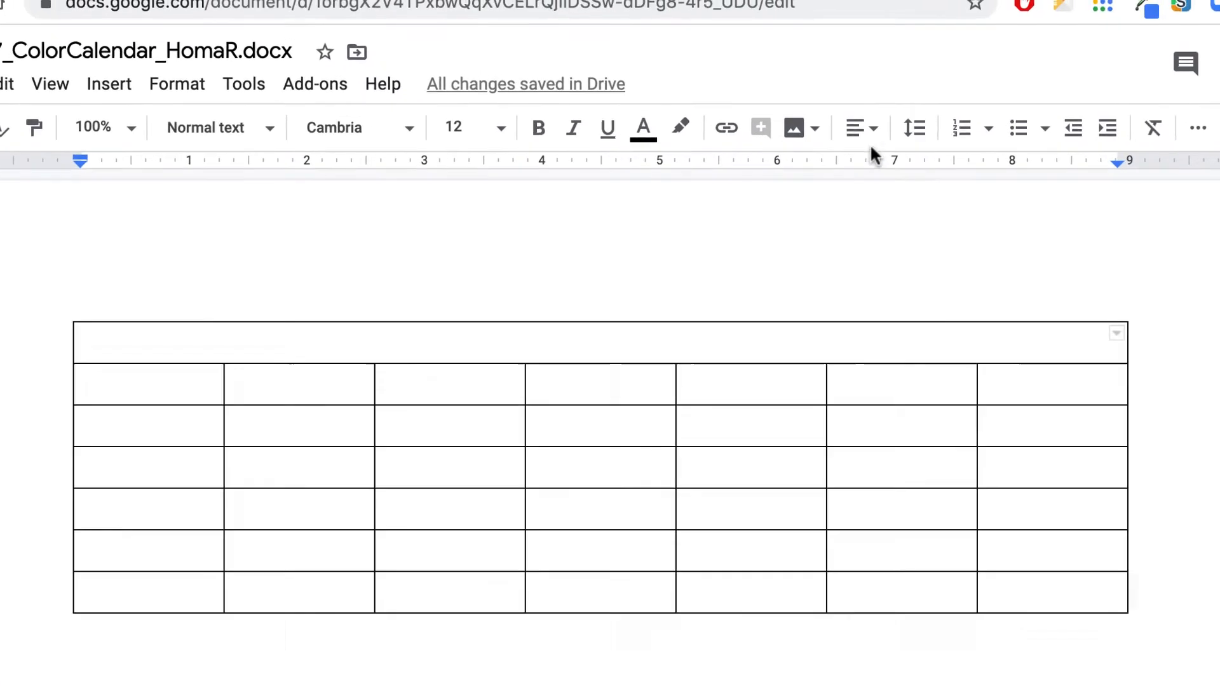
pyautogui.click(839, 95)
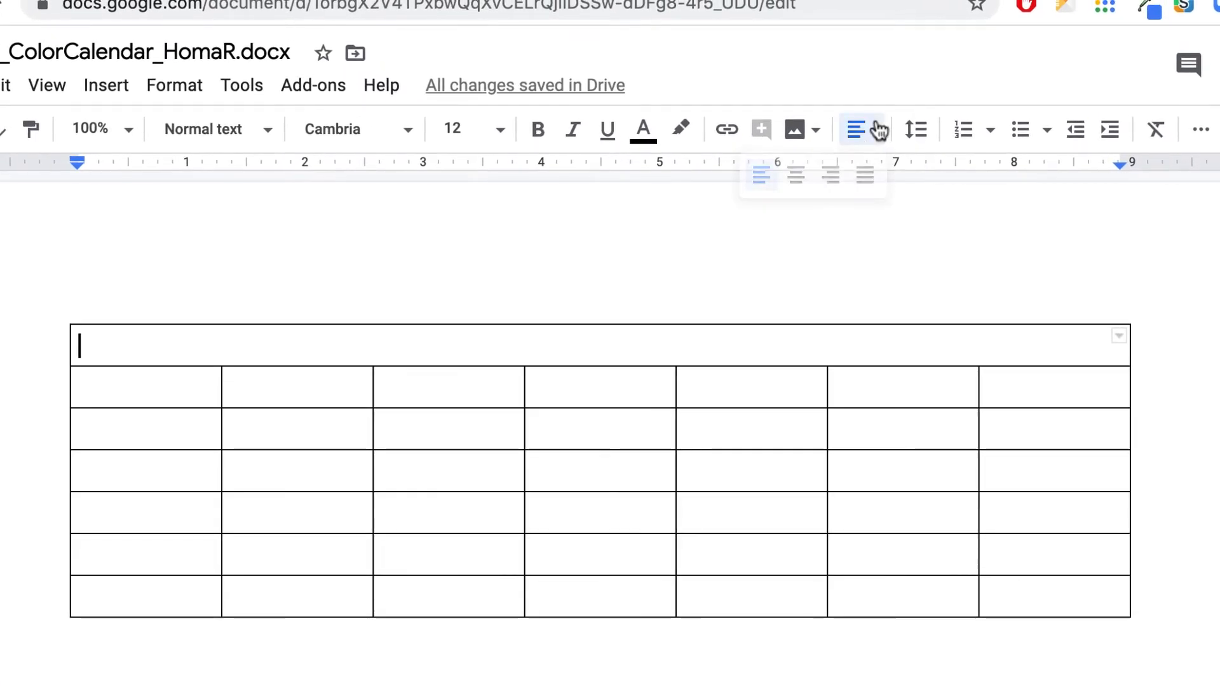
pyautogui.click(795, 174)
# - Center the text horizontally in all seven cells of the table's second row
pyautogui.click(479, 384)
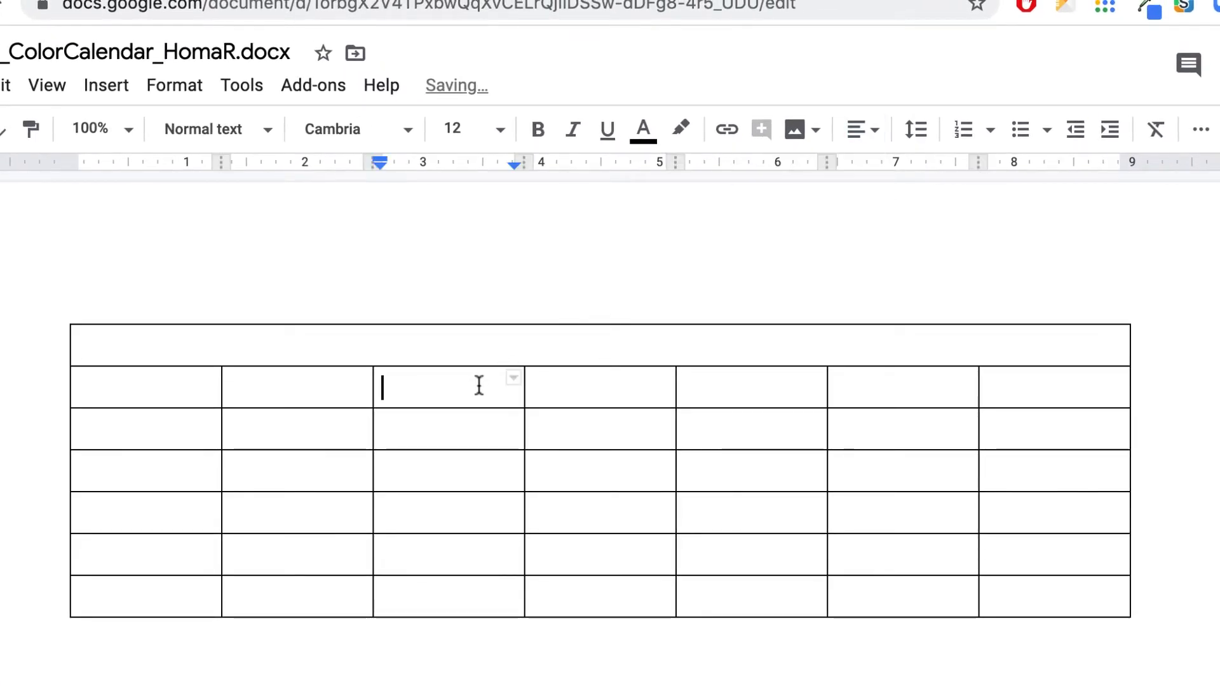
pyautogui.click(198, 391)
pyautogui.moveTo(198, 390); pyautogui.dragTo(1007, 384)
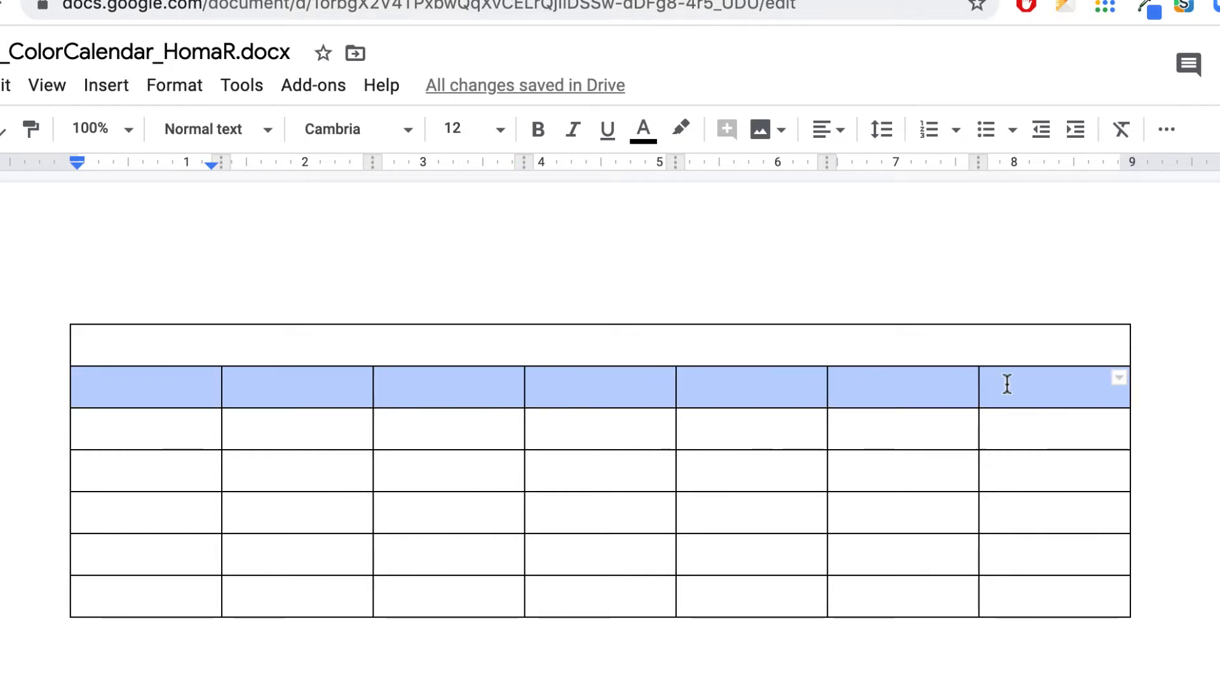
pyautogui.click(841, 138)
pyautogui.click(771, 179)
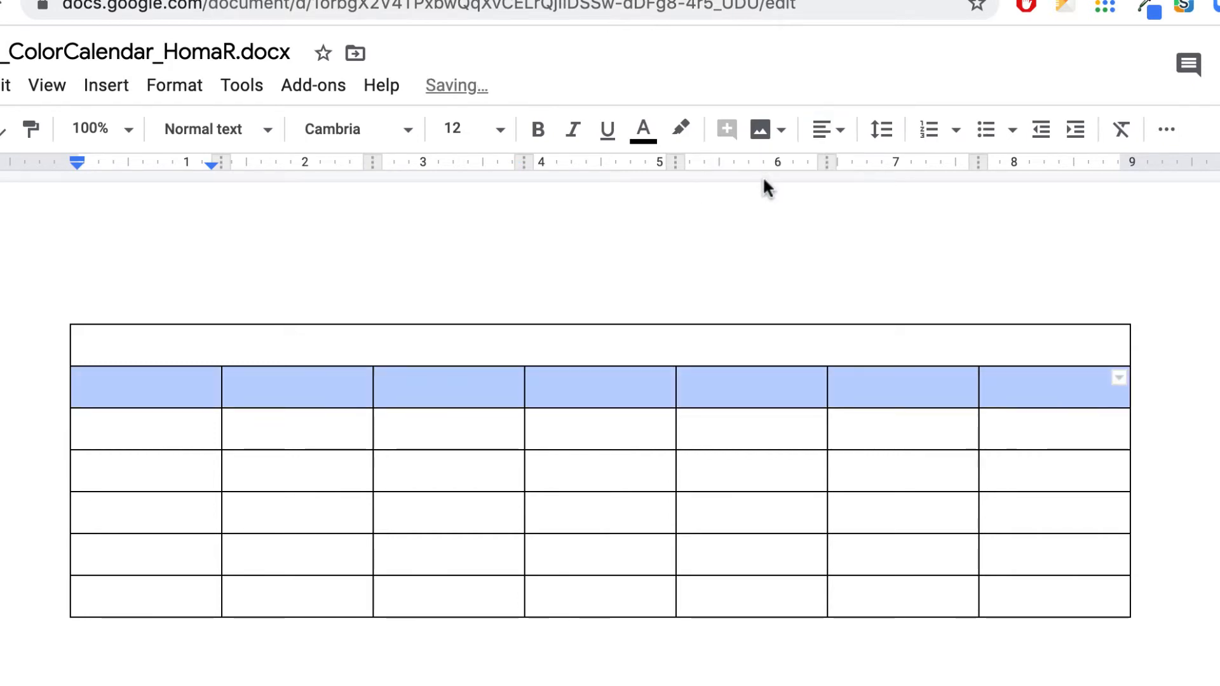
# - Enter "March 2020" in the merged title row and "Sunday" in the first cell of the second row
pyautogui.click(661, 351)
pyautogui.write('March 2020')
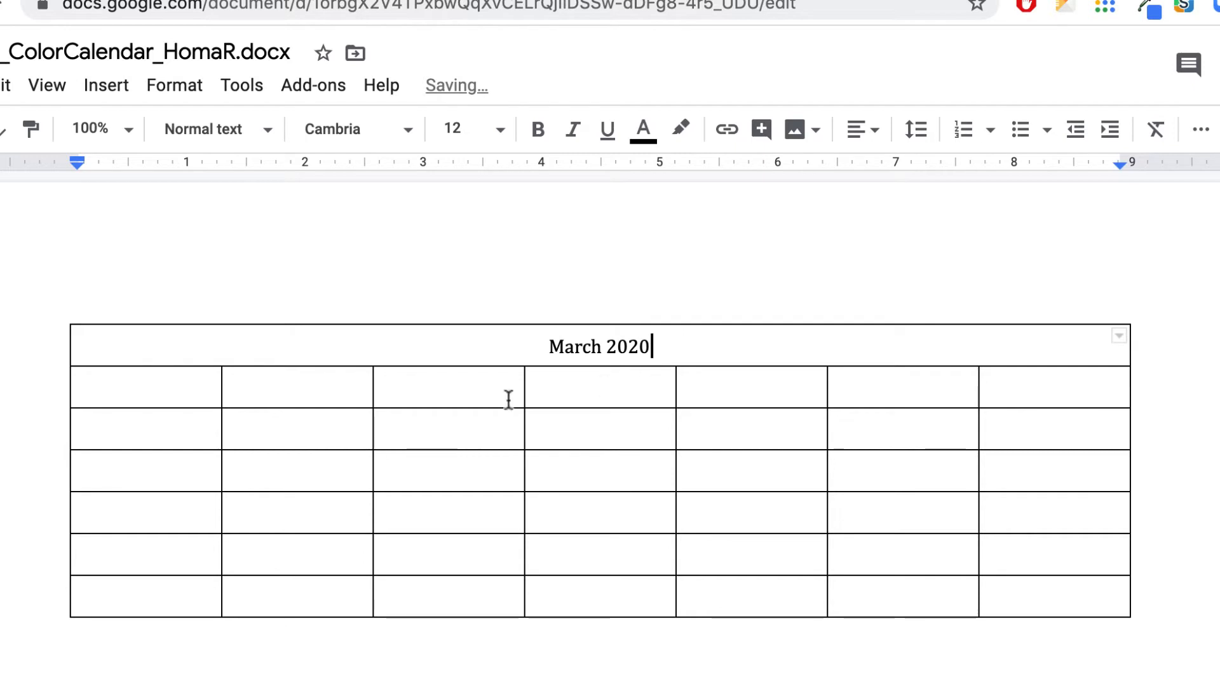
pyautogui.click(161, 384)
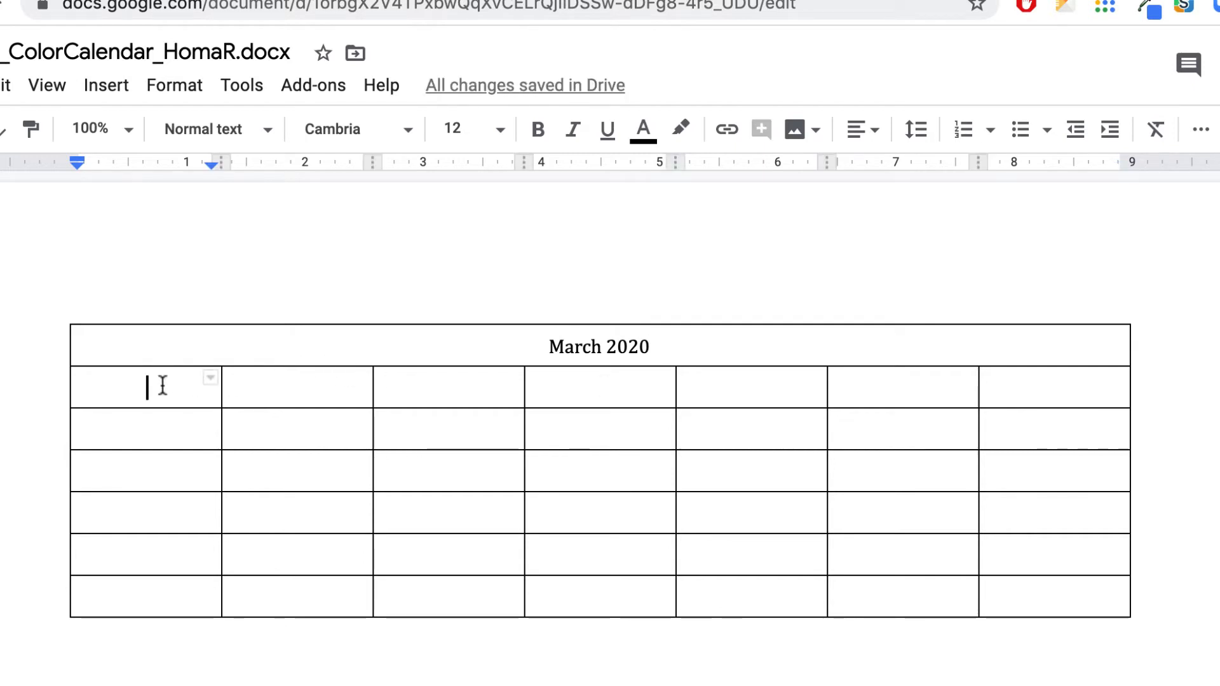
pyautogui.write('Sunday')
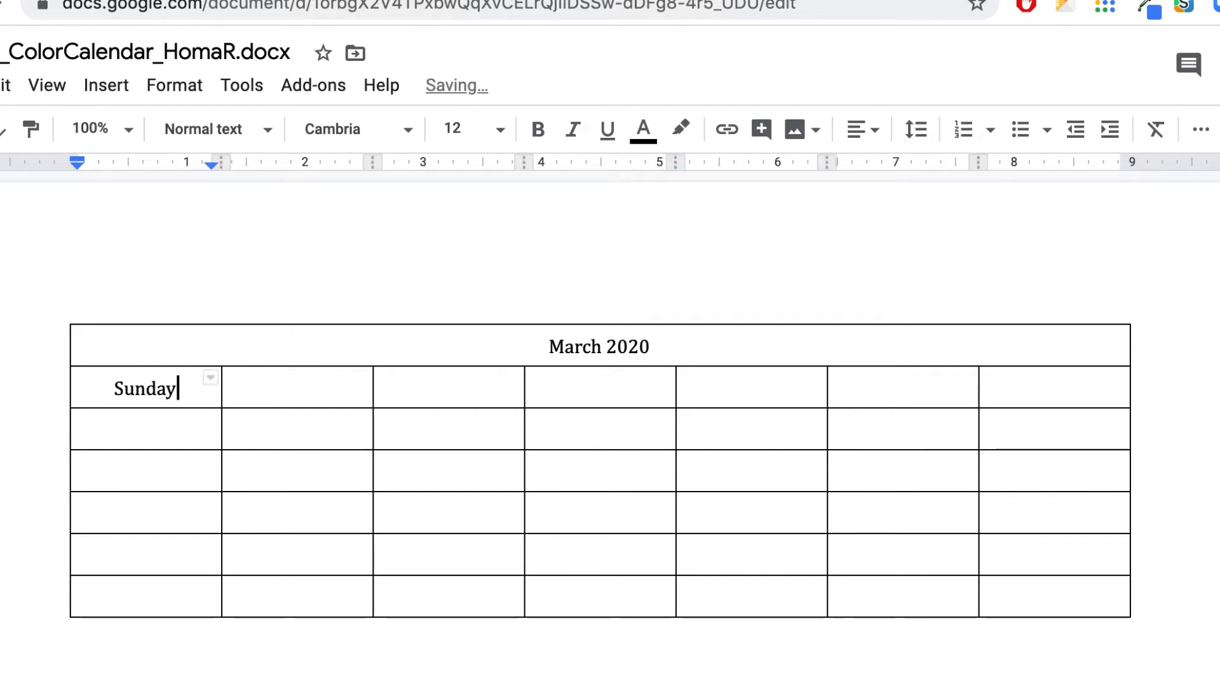
# - Enter the weekday names Monday through Saturday in the remaining six cells of the table's second row
pyautogui.press('Tab')
pyautogui.write('Monday')
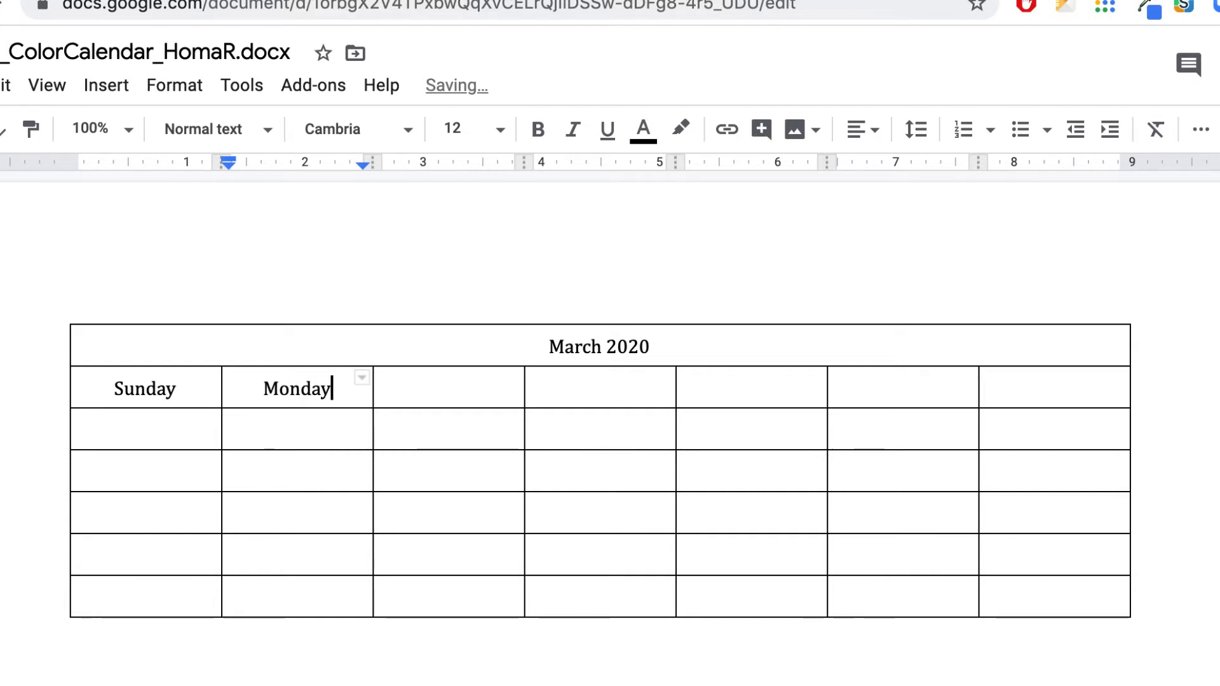
pyautogui.press('Tab')
pyautogui.write('Tuesday')
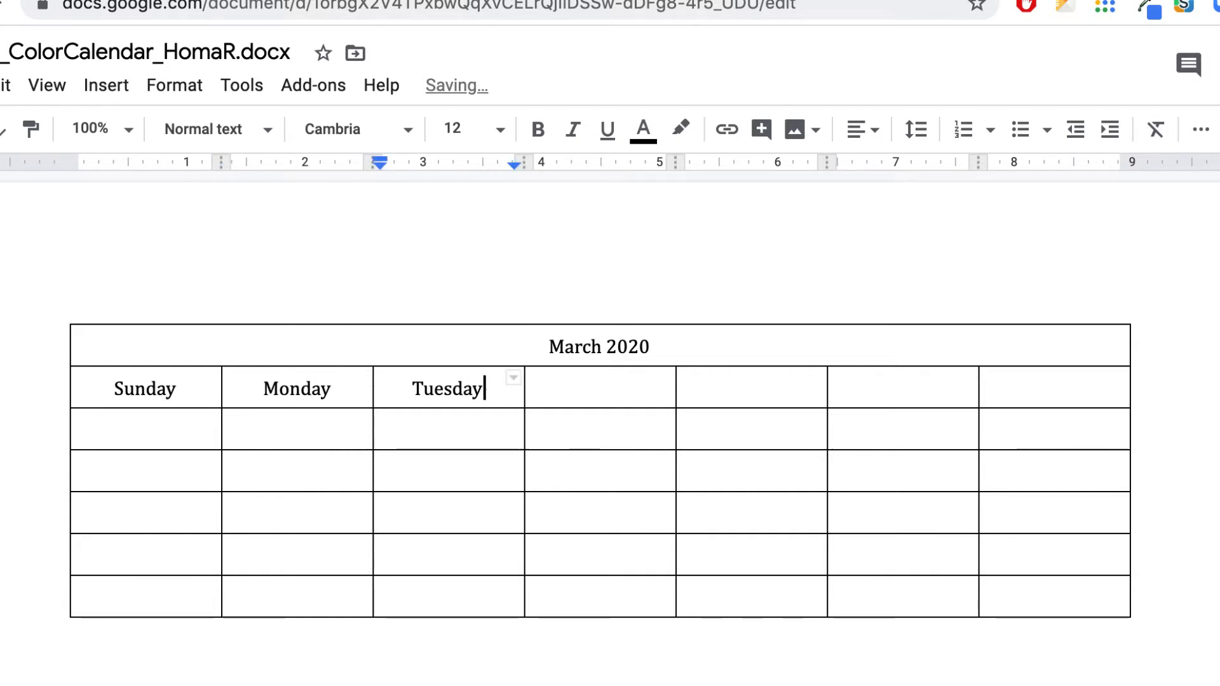
pyautogui.press('Tab')
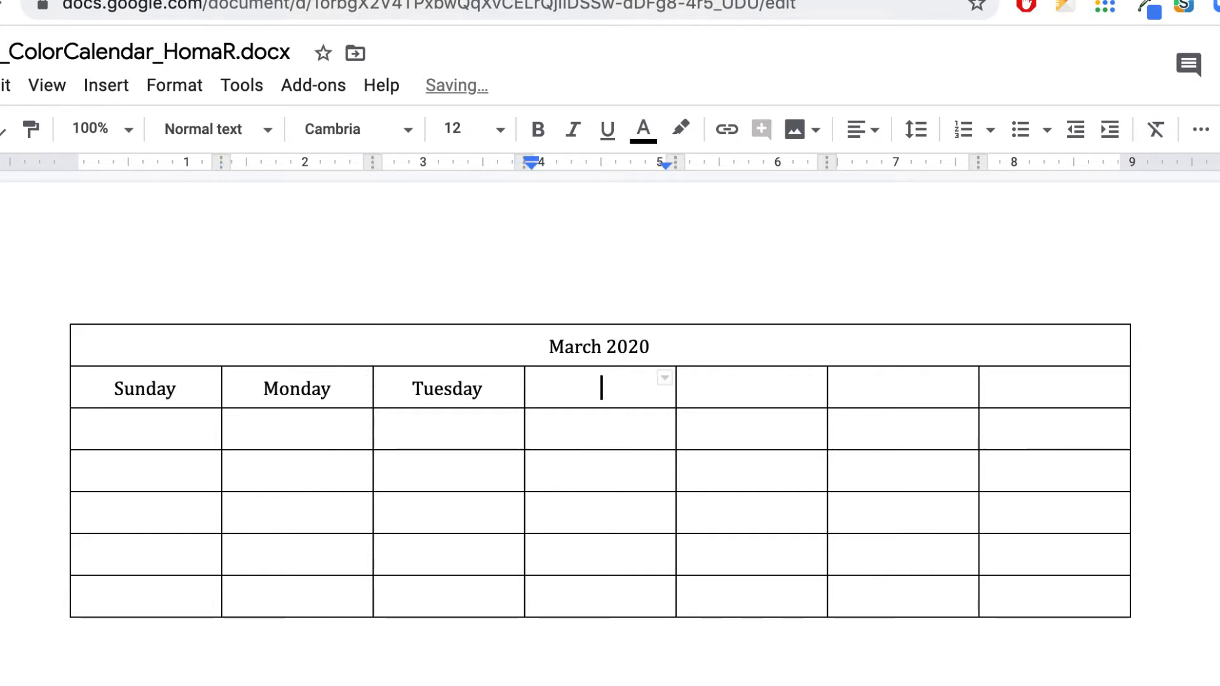
pyautogui.write('Wednesday')
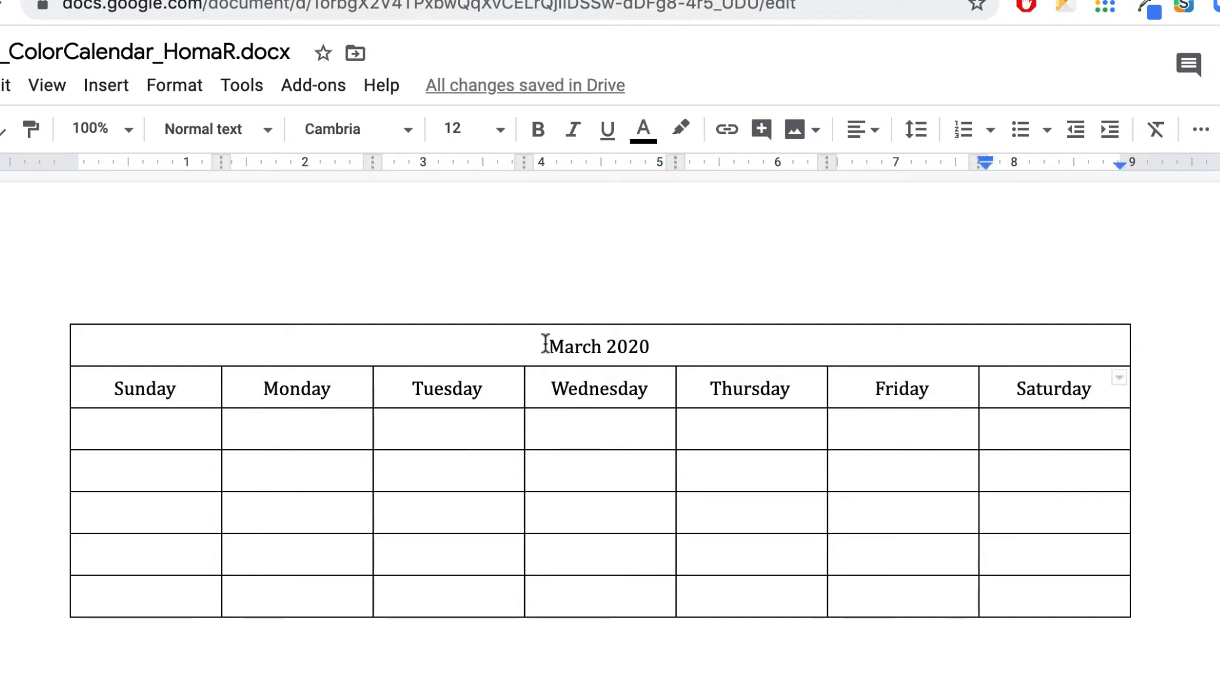
# - Set the font of the "March 2020" title row to Roboto Slab
pyautogui.moveTo(546, 343); pyautogui.dragTo(680, 345)
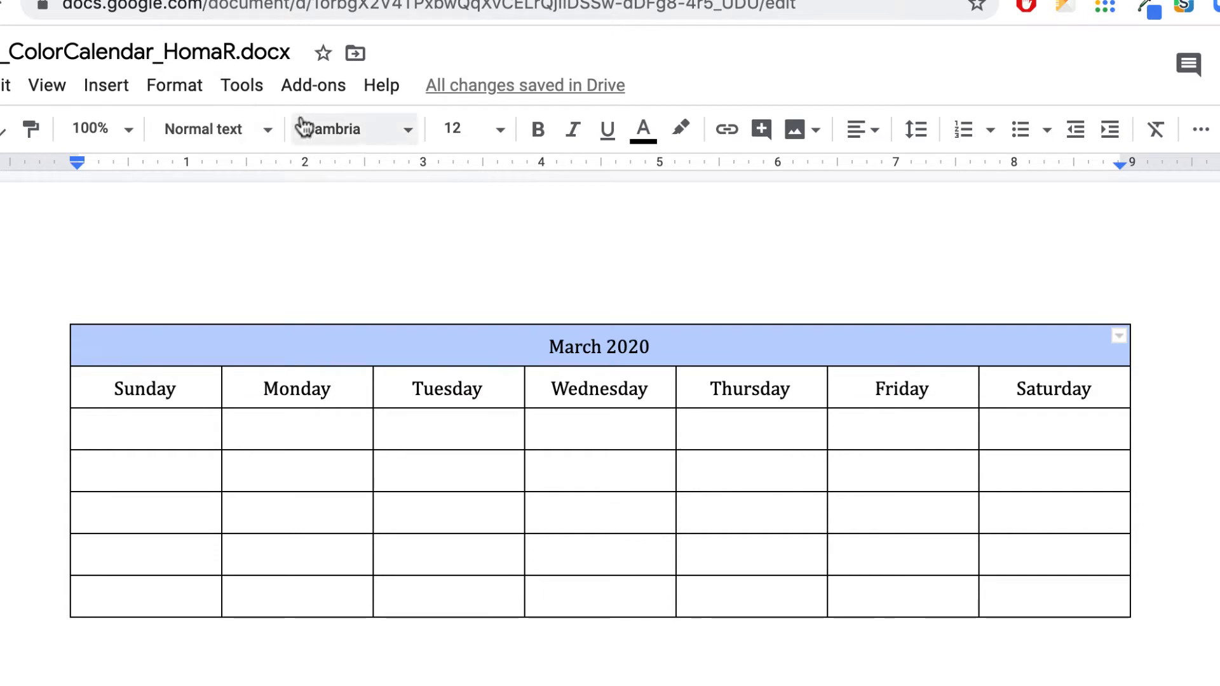
pyautogui.click(410, 133)
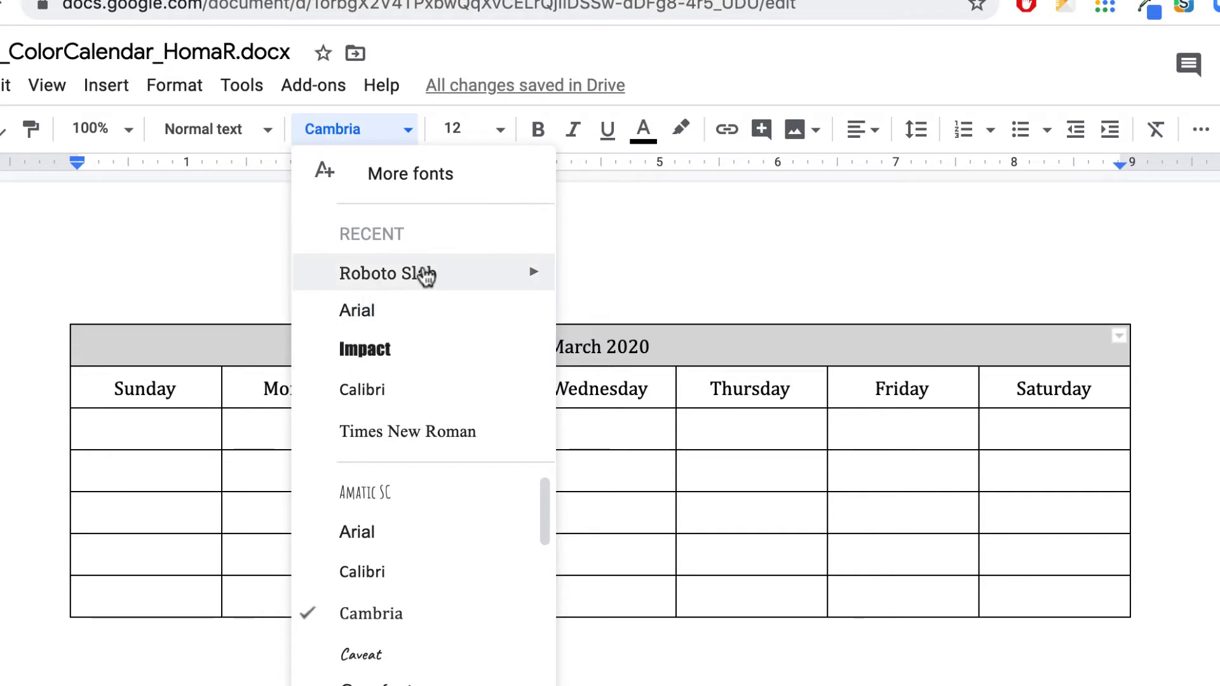
pyautogui.scroll(-10, 382, 566)
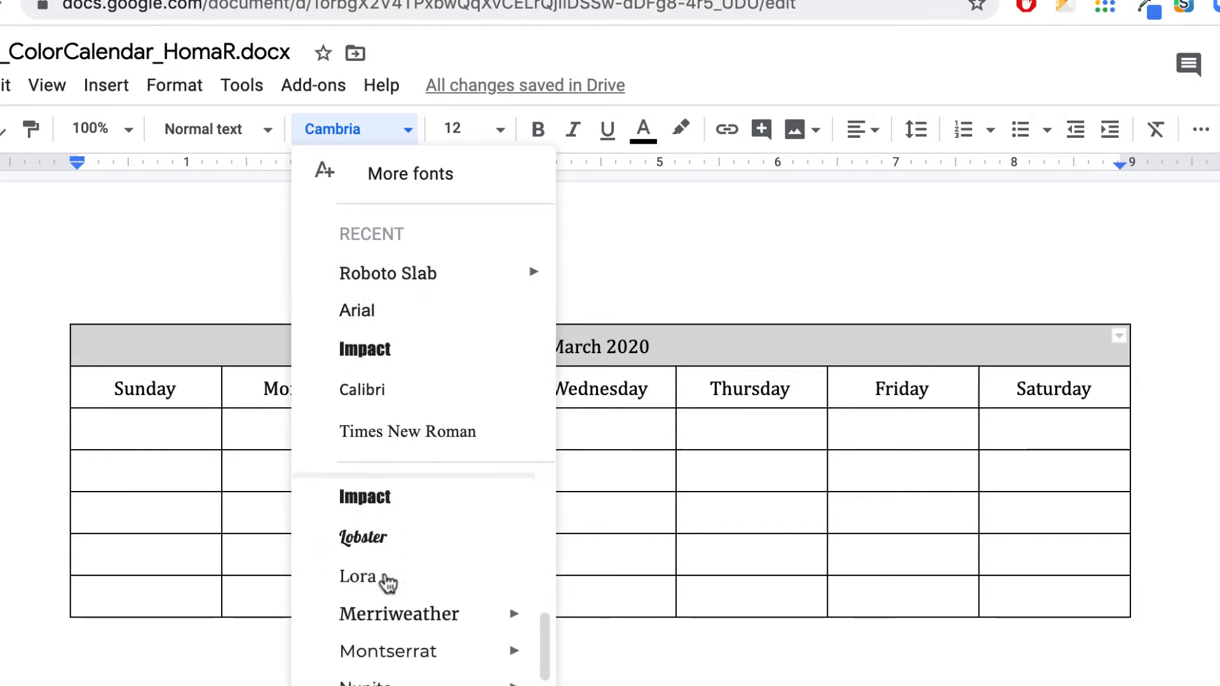
pyautogui.scroll(-3, 388, 582)
pyautogui.scroll(-5, 388, 582)
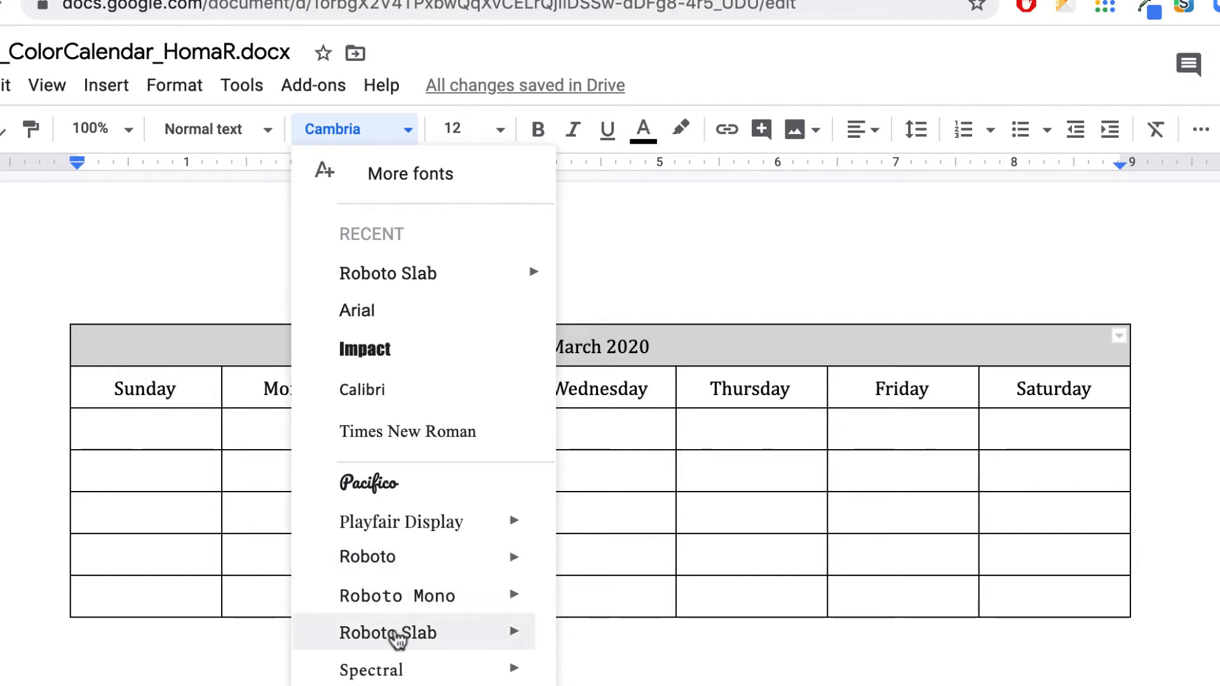
pyautogui.click(395, 633)
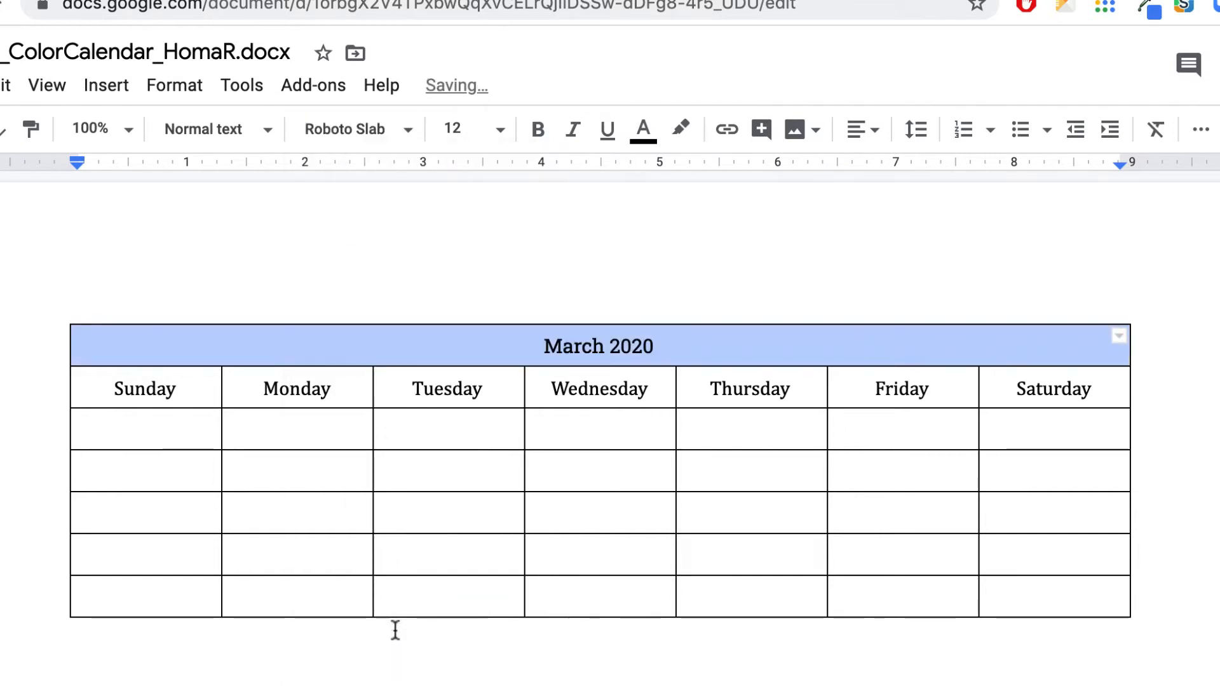
# - Set the "March 2020" title to the Black weight of Roboto Slab at font size 18
pyautogui.click(412, 131)
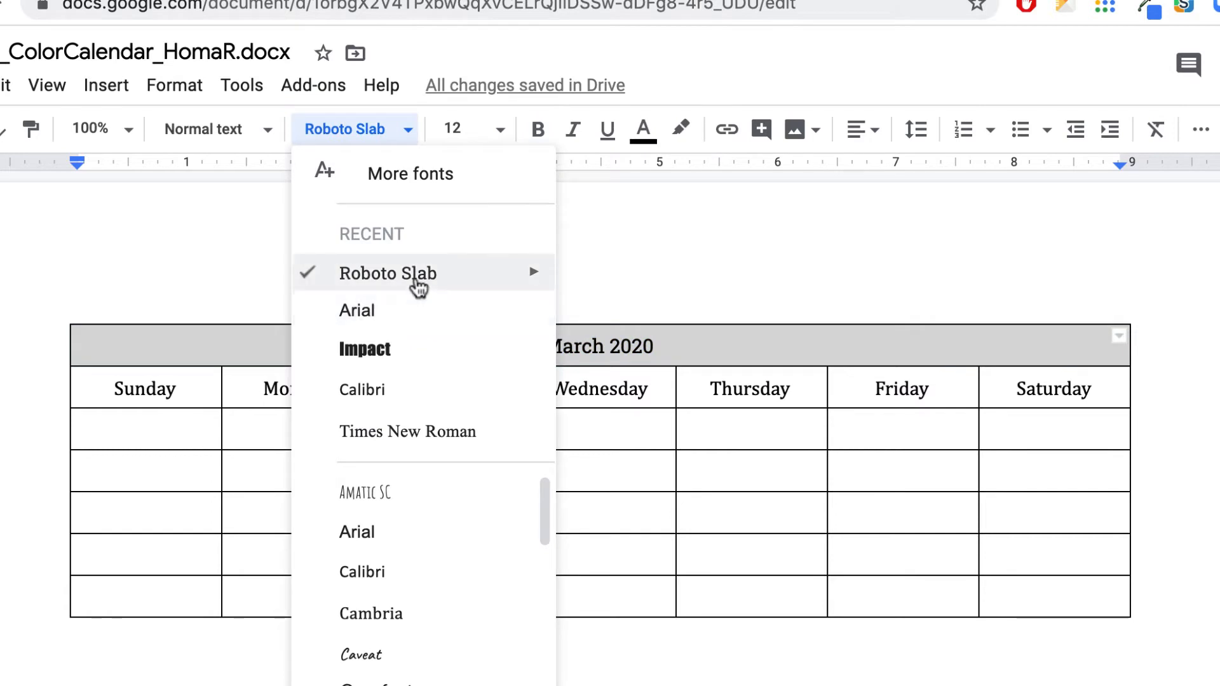
pyautogui.moveTo(422, 281)
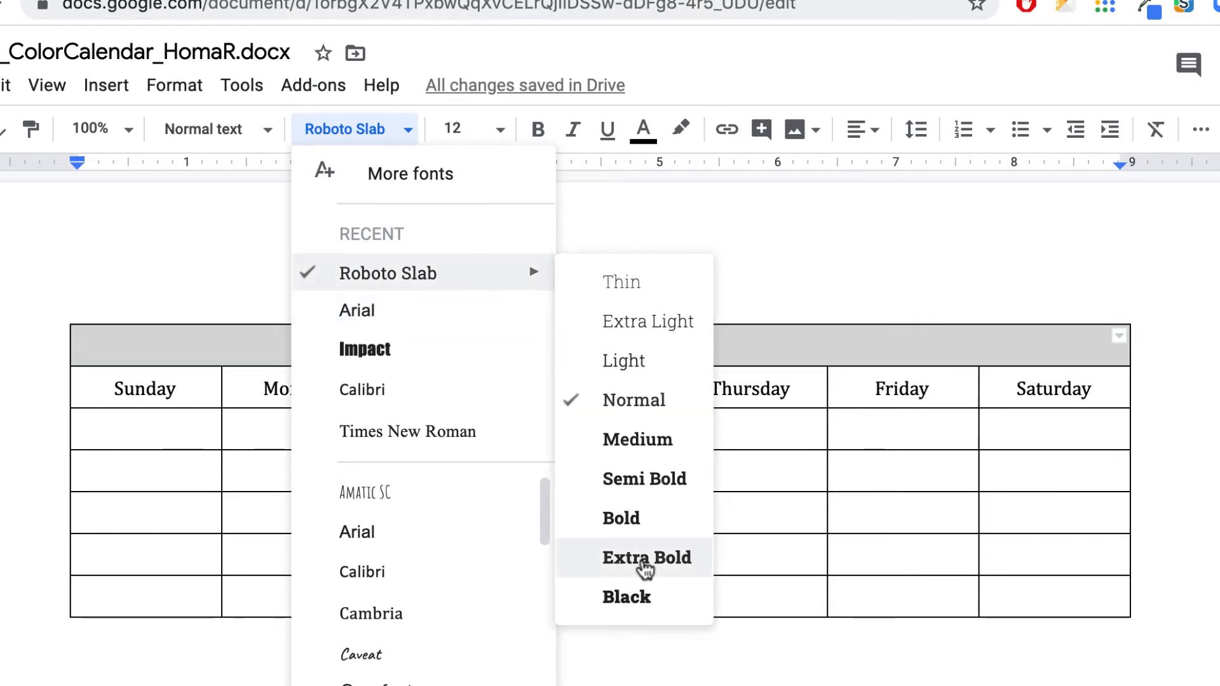
pyautogui.click(641, 597)
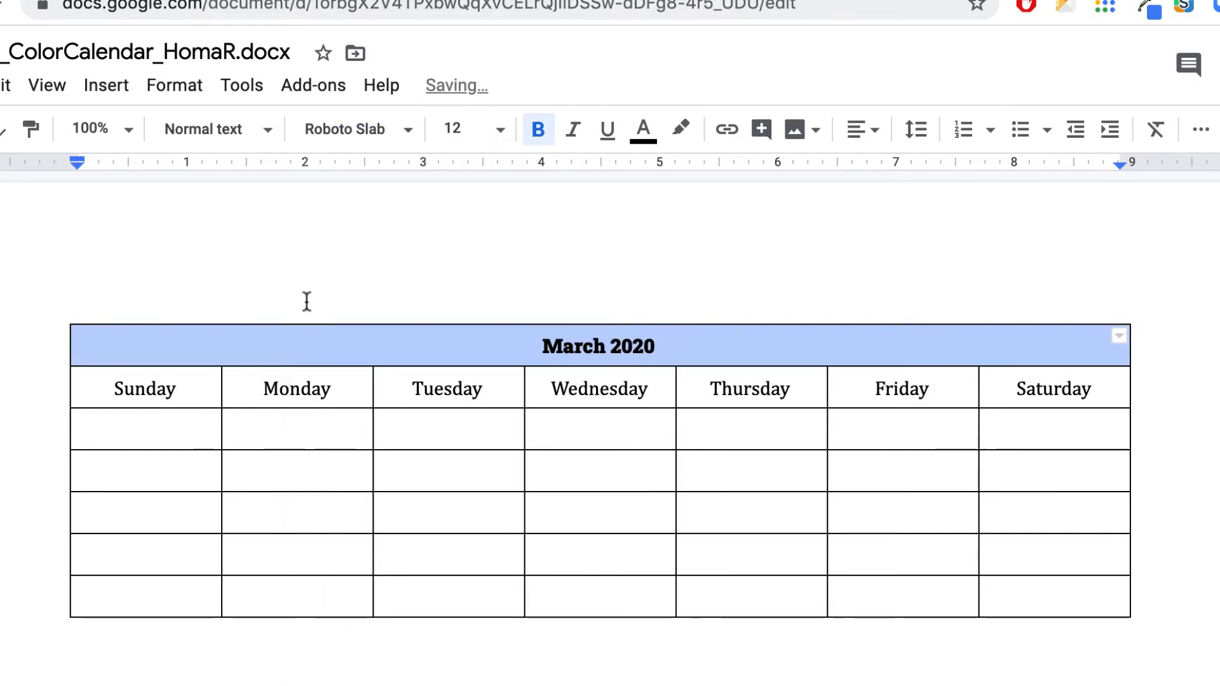
pyautogui.click(500, 130)
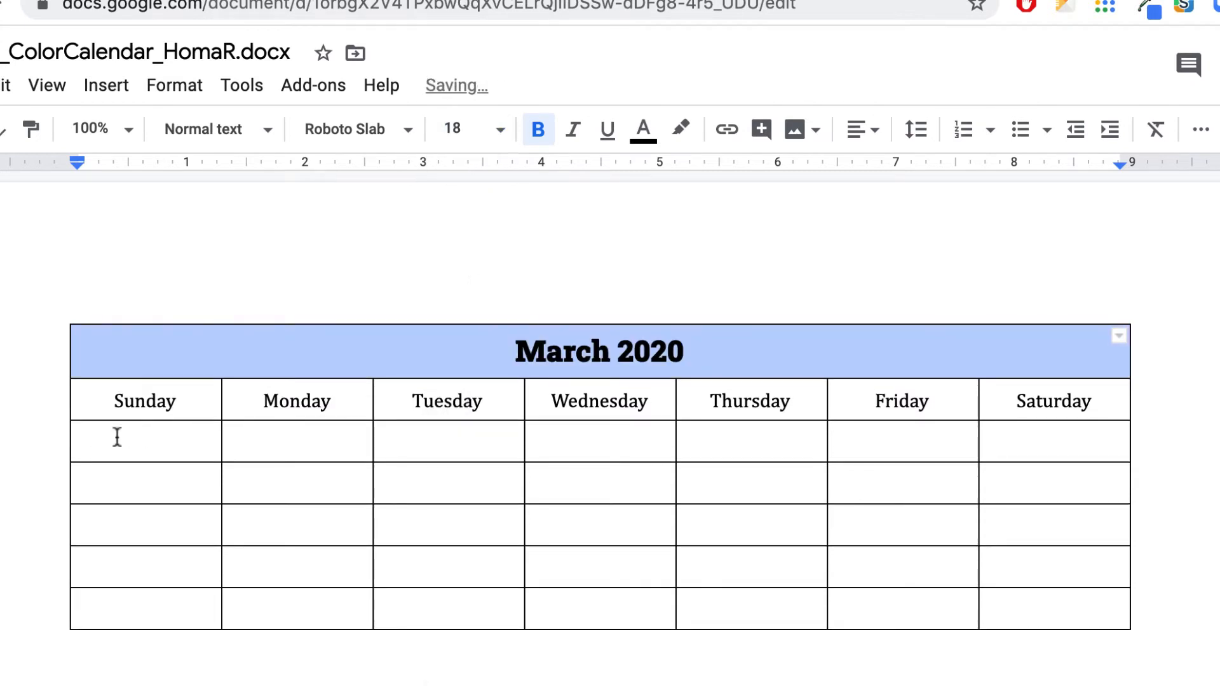
# - Set the font of all seven weekday names in the header row to Roboto Slab Extra Bold
pyautogui.moveTo(108, 398); pyautogui.dragTo(1020, 400)
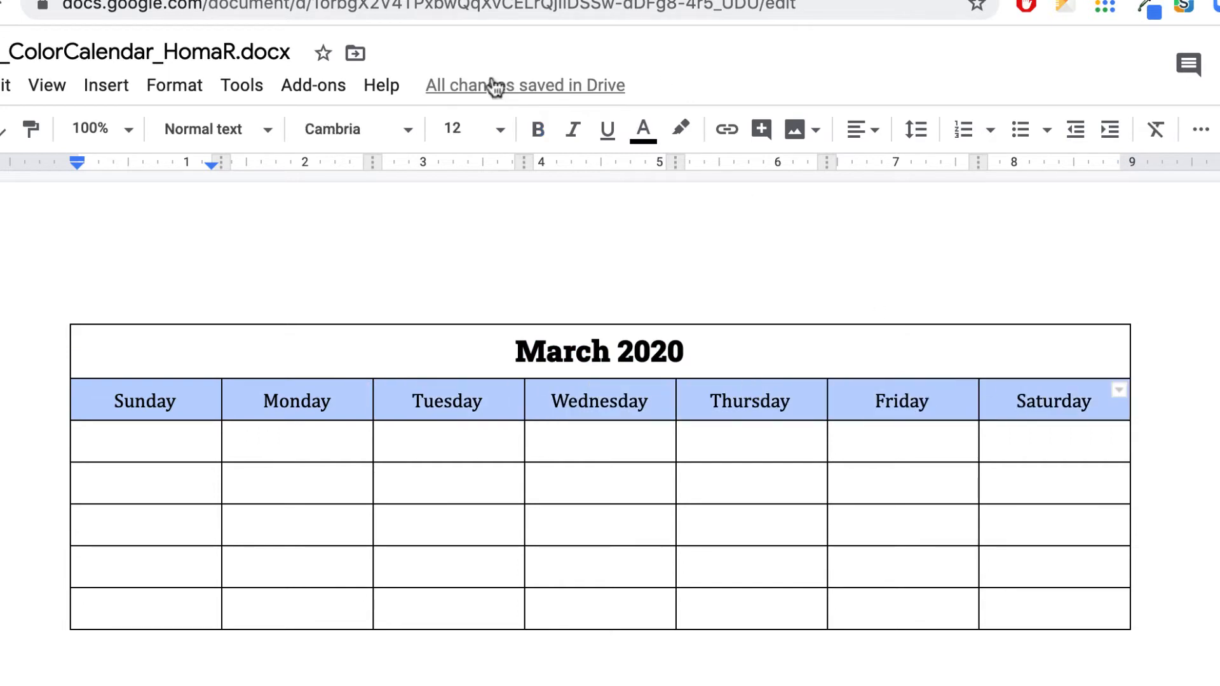
pyautogui.click(413, 132)
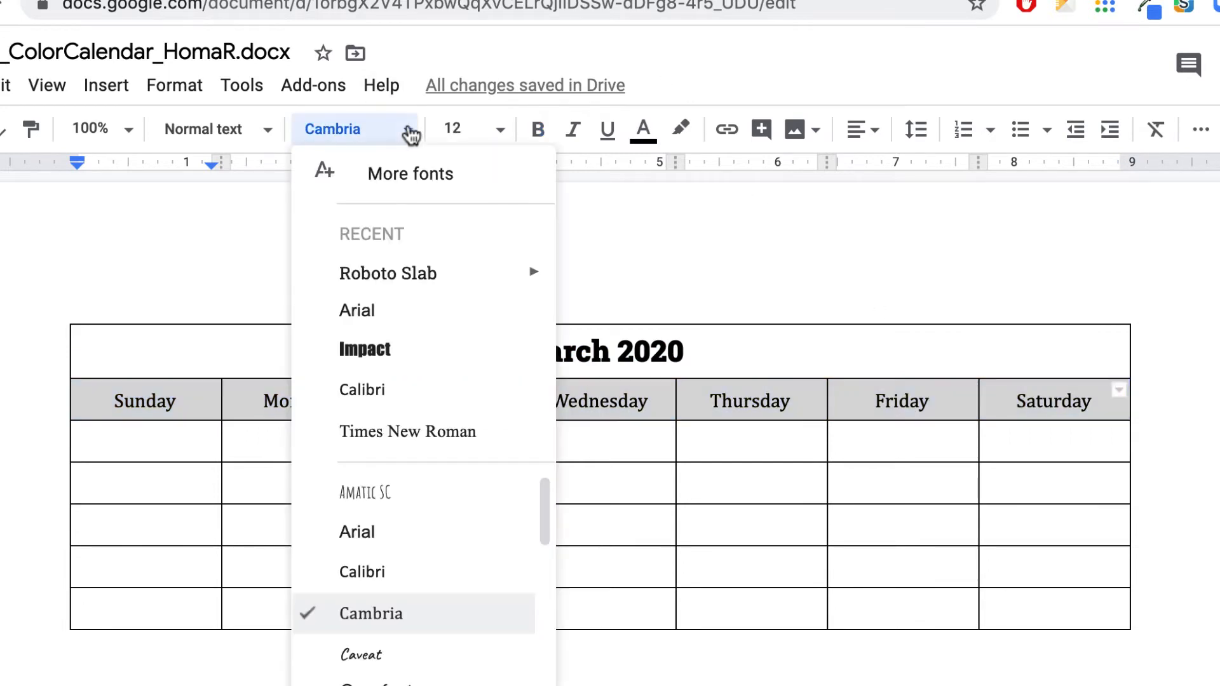
pyautogui.moveTo(431, 279)
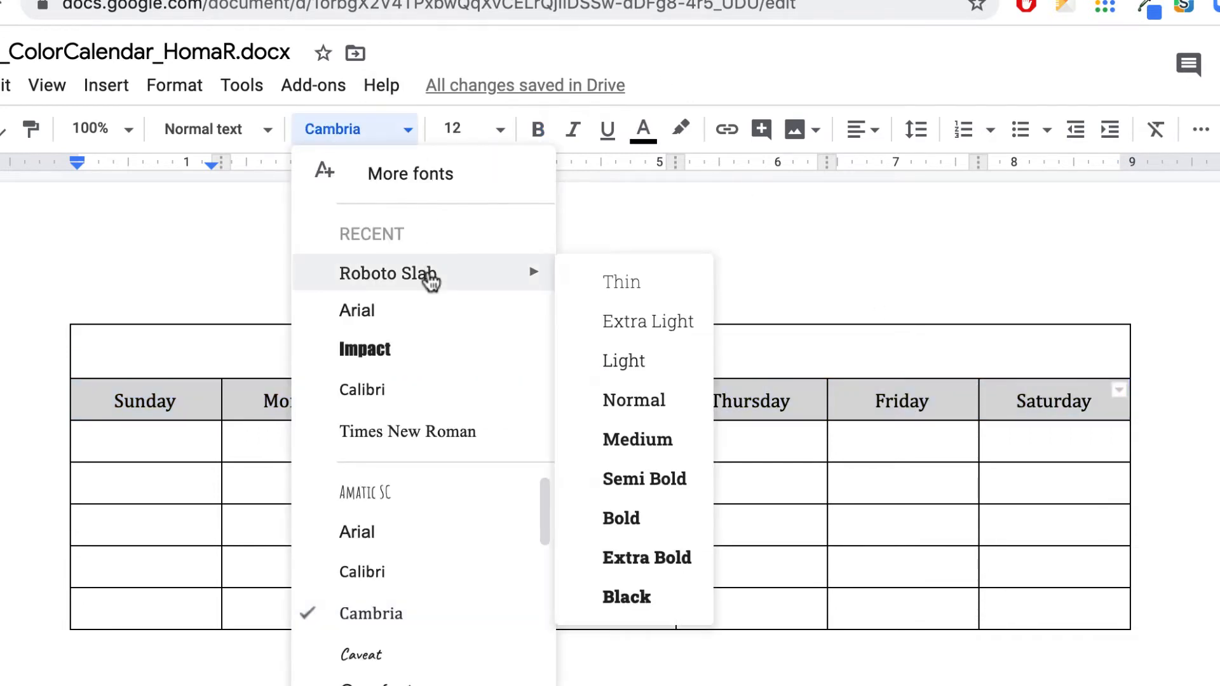
pyautogui.click(649, 566)
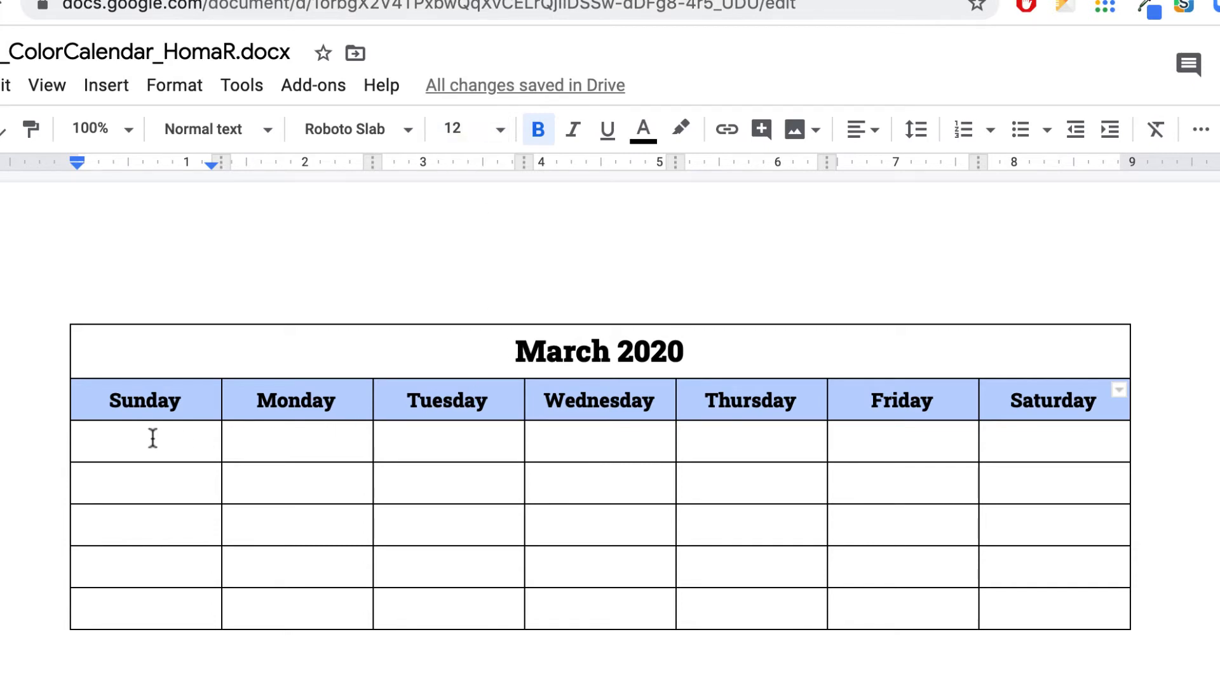
# - Enter the dates 1 and 2 in the Sunday and Monday cells of the first row below the weekday names
pyautogui.click(113, 437)
pyautogui.write('1')
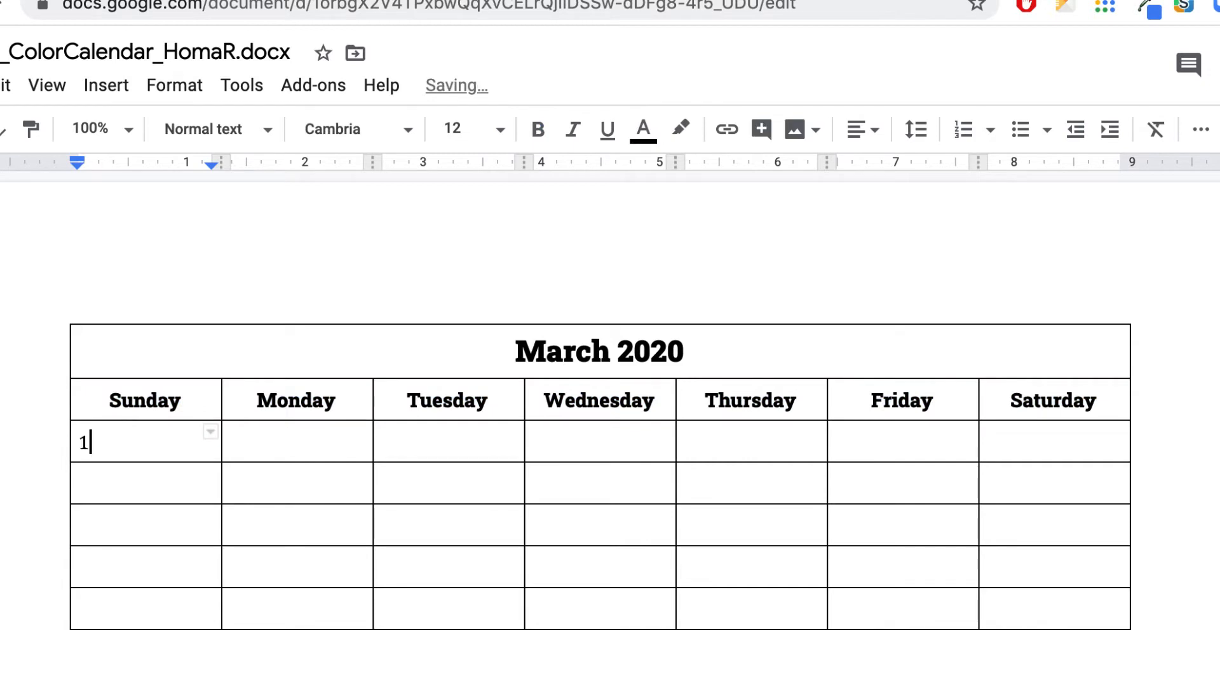
pyautogui.press('Tab')
pyautogui.write('2')
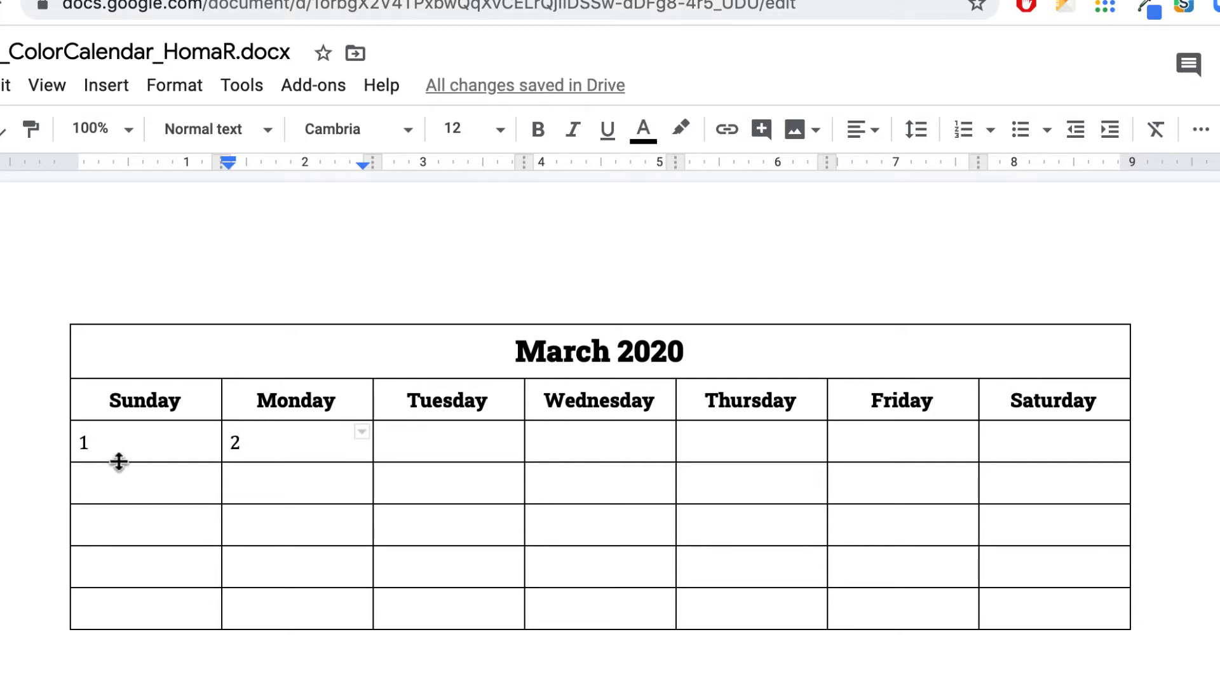
# - Stretch the table's last row downward so that its lower border sits near the bottom margin of the page
pyautogui.scroll(-1, 551, 613)
pyautogui.scroll(-5, 550, 613)
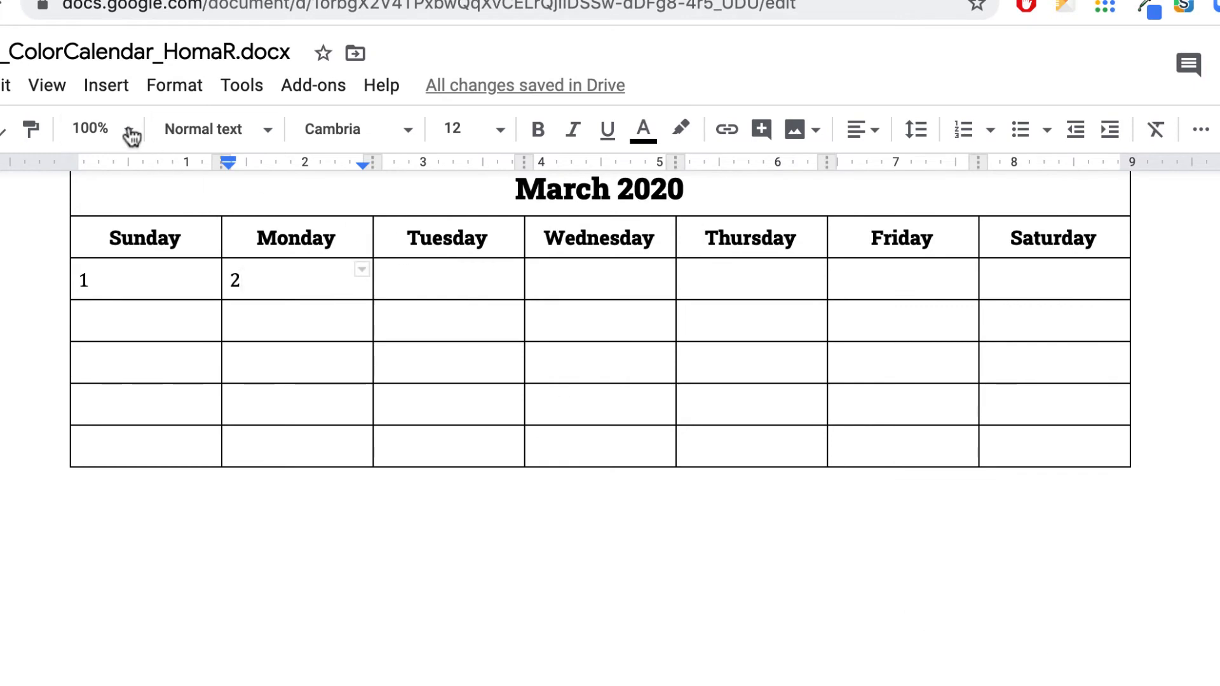
pyautogui.click(132, 136)
pyautogui.click(108, 271)
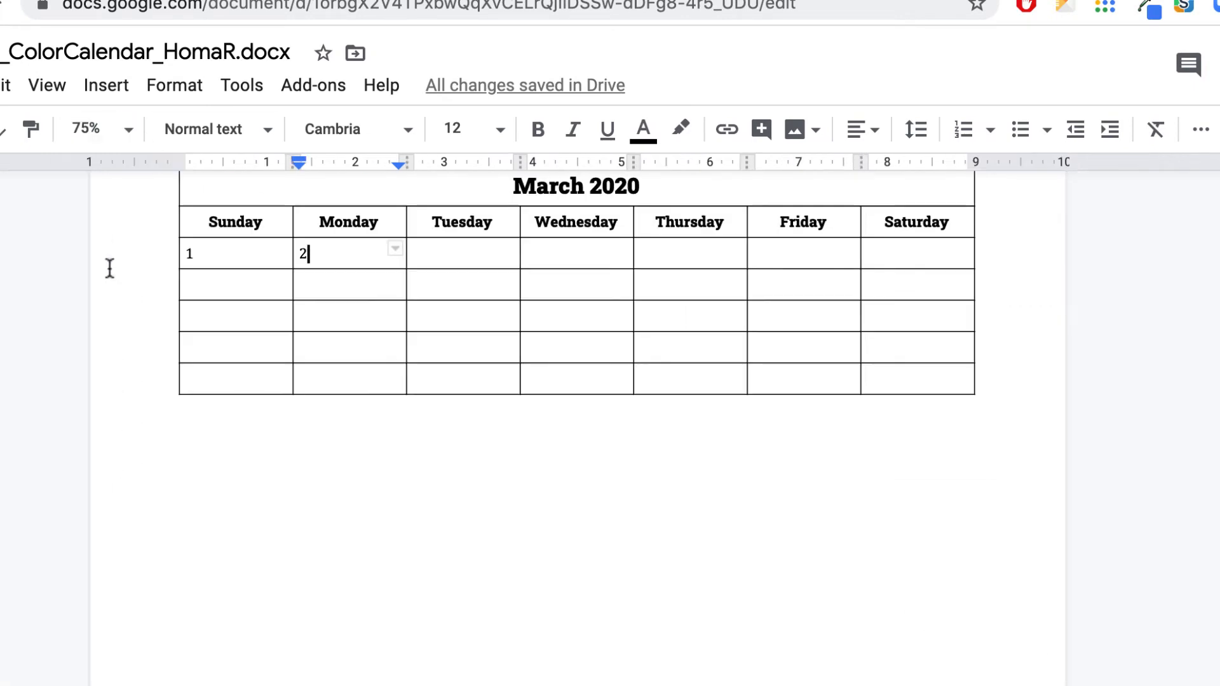
pyautogui.click(121, 135)
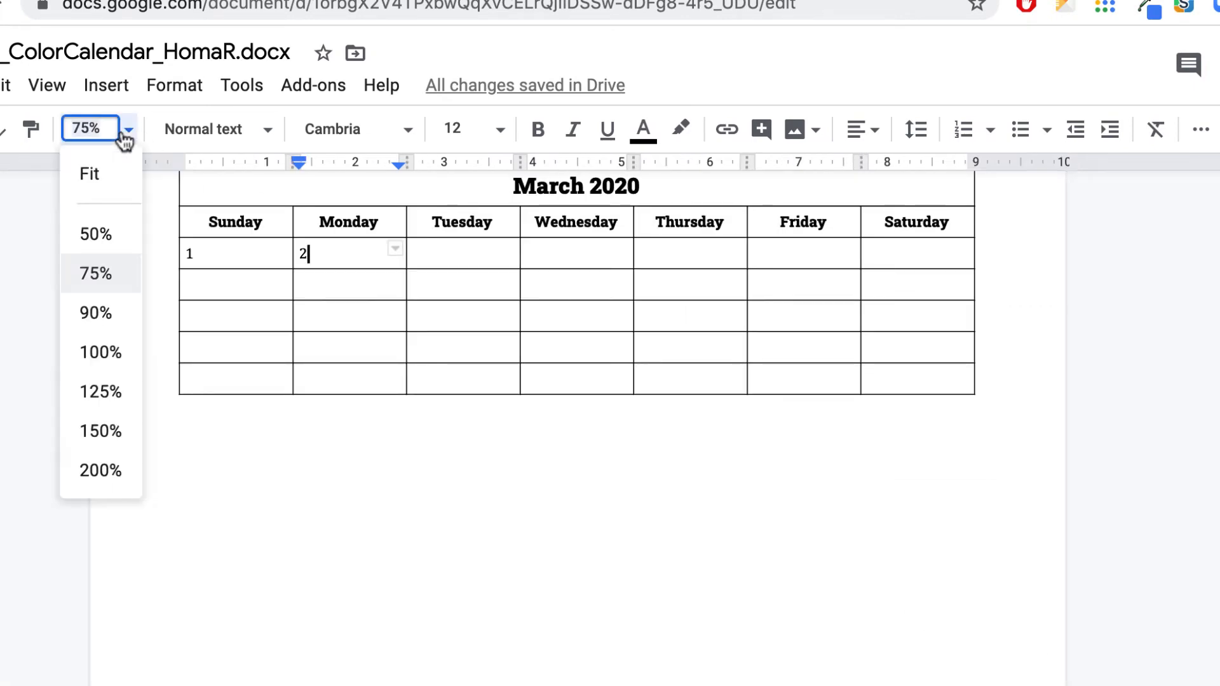
pyautogui.click(104, 236)
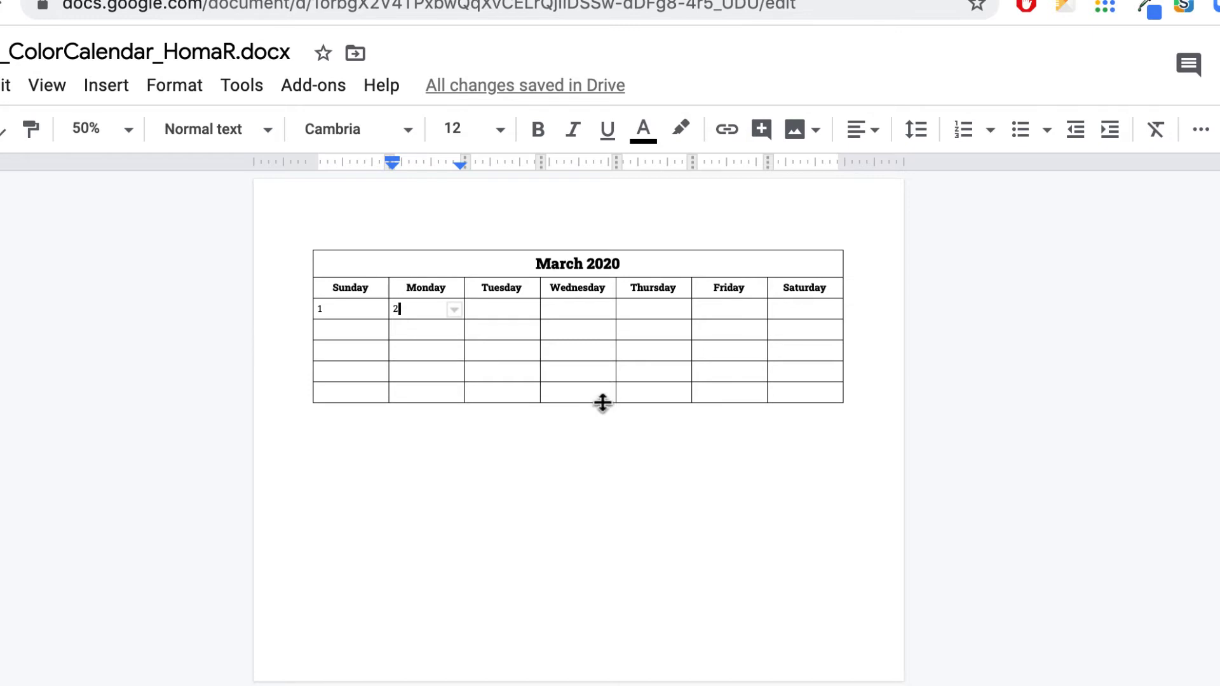
pyautogui.moveTo(597, 403); pyautogui.dragTo(594, 612)
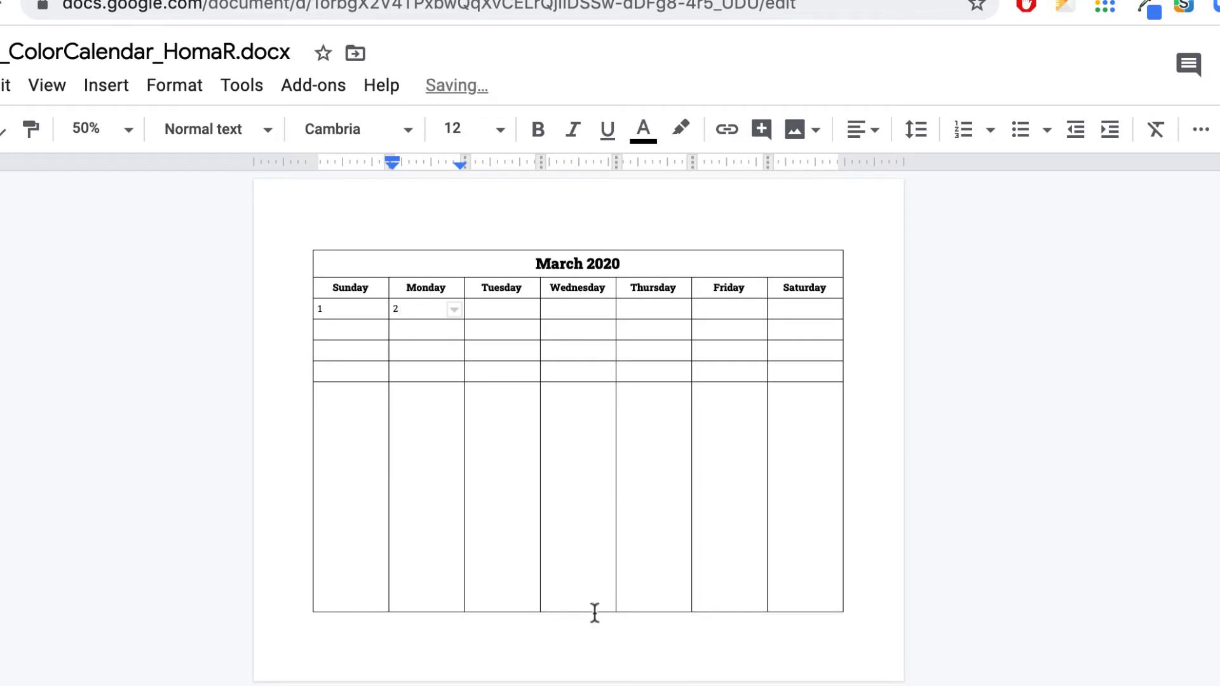
pyautogui.scroll(-5, 595, 613)
pyautogui.scroll(5, 595, 614)
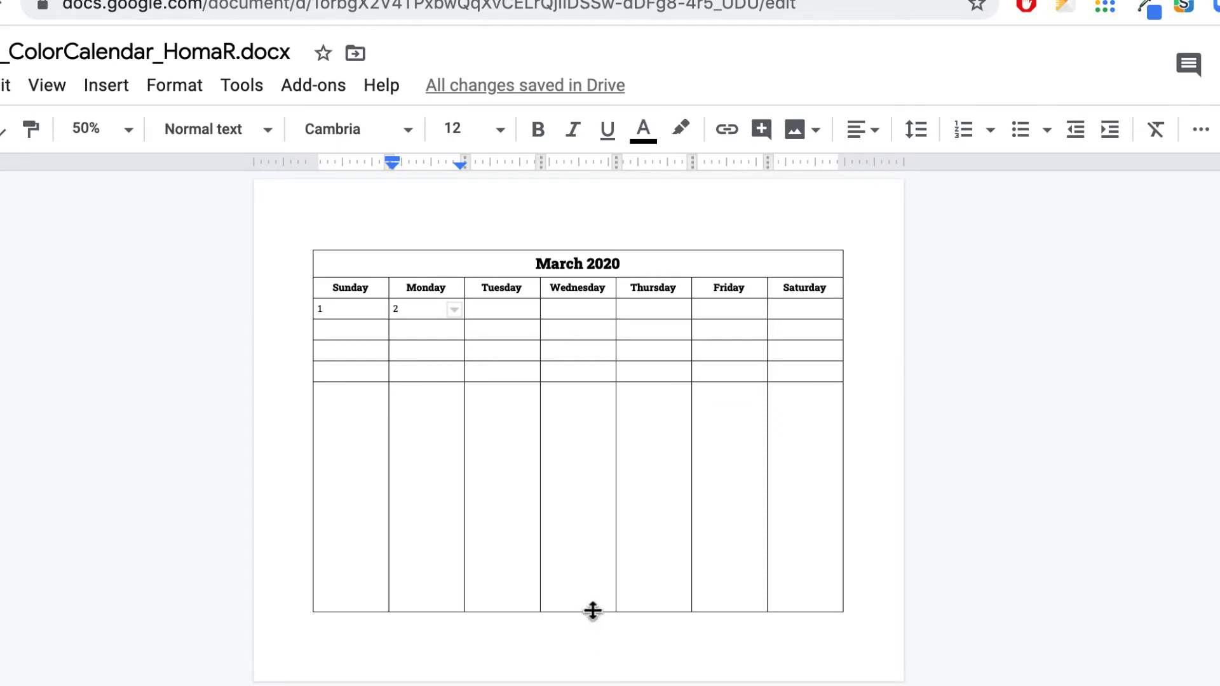
# - Try to extend the table's last row slightly farther down the page and pull its lower border back
pyautogui.moveTo(593, 611); pyautogui.dragTo(594, 629)
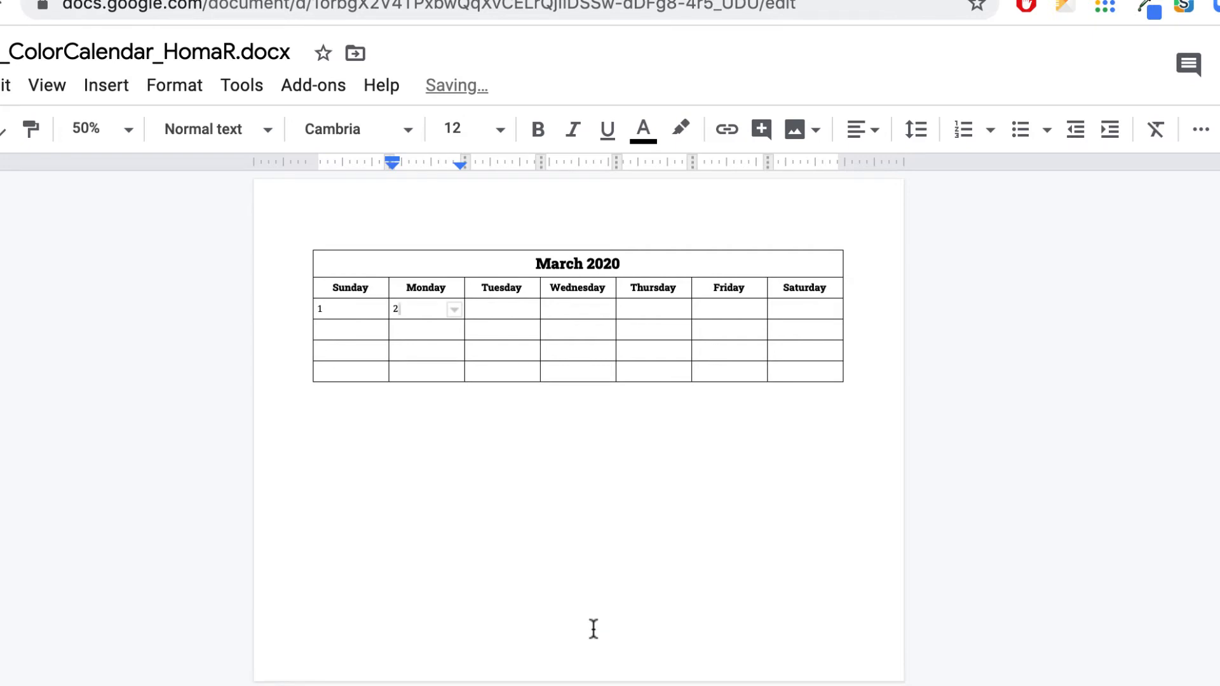
pyautogui.scroll(-5, 594, 629)
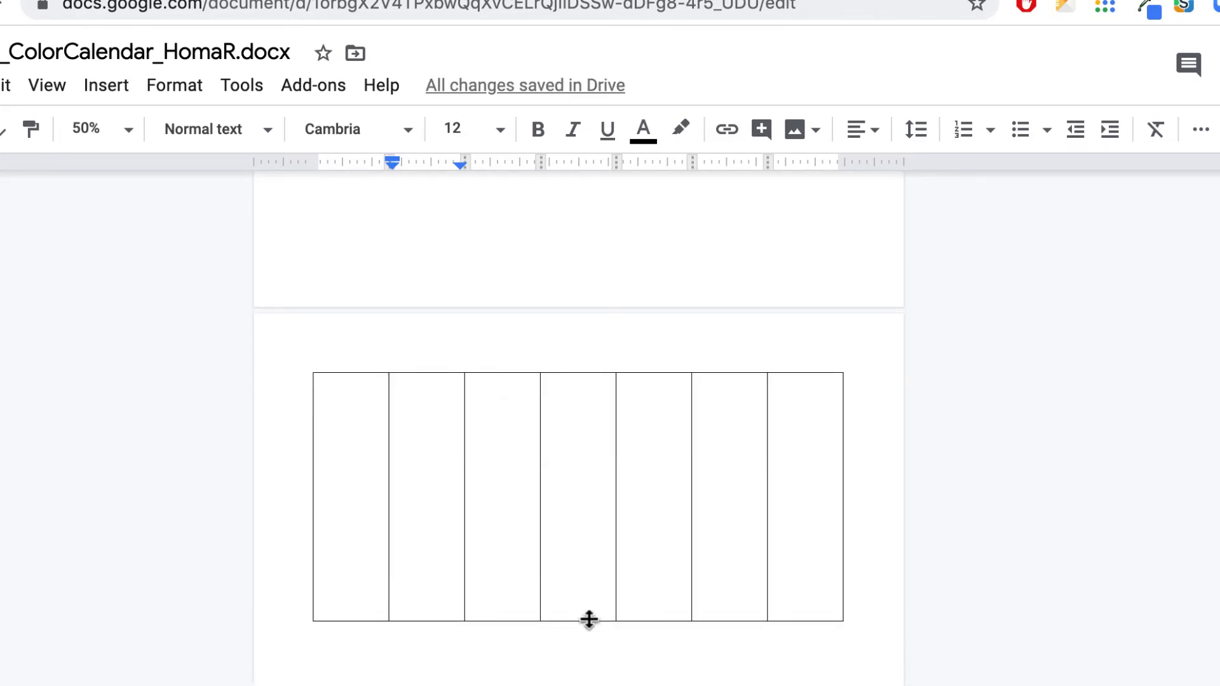
pyautogui.moveTo(589, 619)
pyautogui.mouseDown()
pyautogui.moveTo(591, 585)
pyautogui.moveTo(590, 610)
pyautogui.mouseUp()
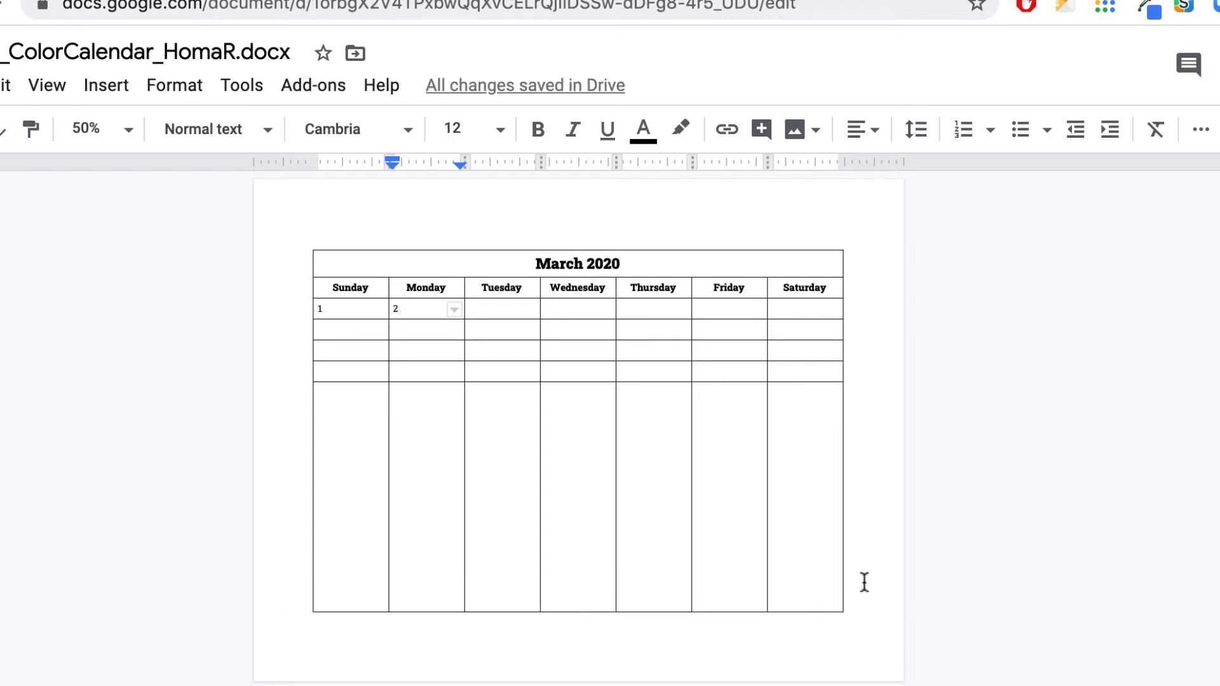
# - Distribute the five date rows below the weekday header evenly so that they share the same height
pyautogui.click(130, 129)
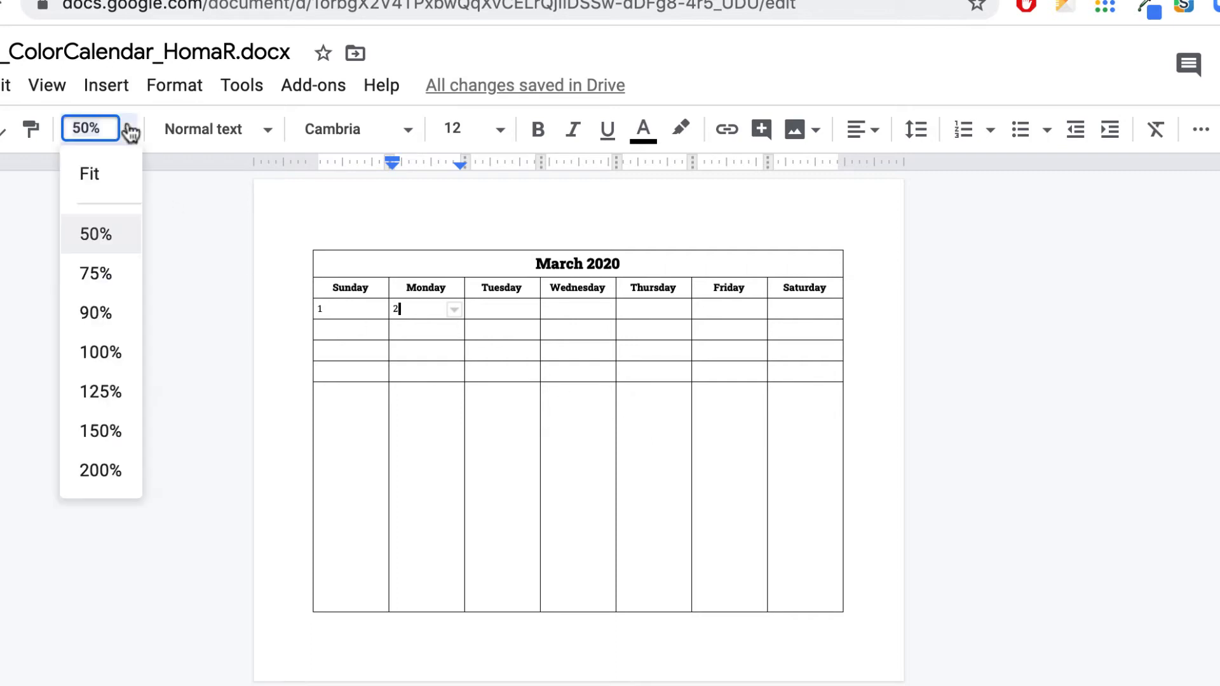
pyautogui.click(115, 277)
pyautogui.scroll(-4, 520, 404)
pyautogui.scroll(3, 520, 404)
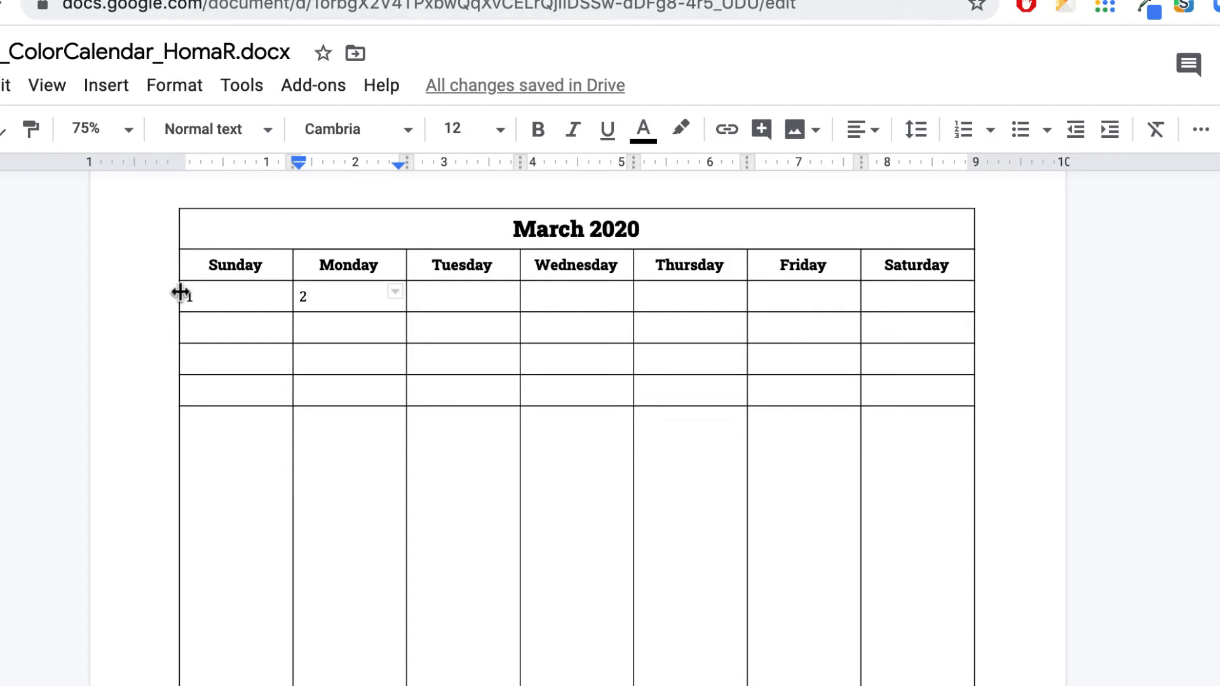
pyautogui.moveTo(184, 296); pyautogui.dragTo(922, 420)
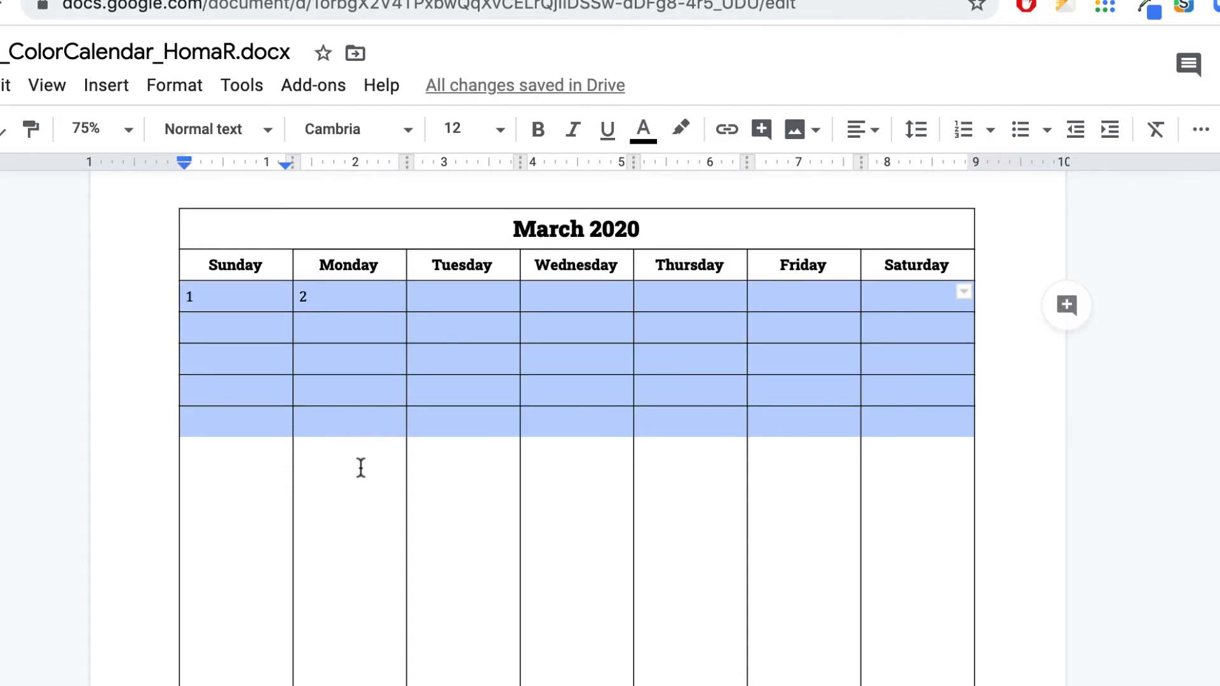
pyautogui.rightClick(242, 421)
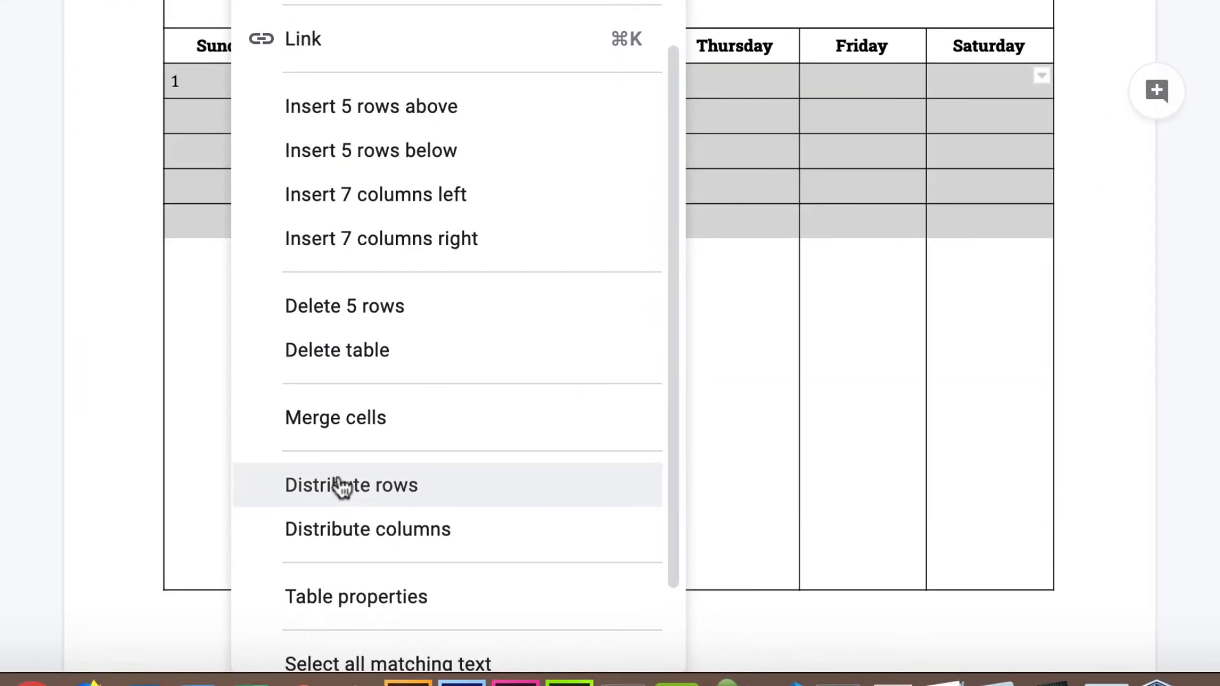
pyautogui.click(342, 488)
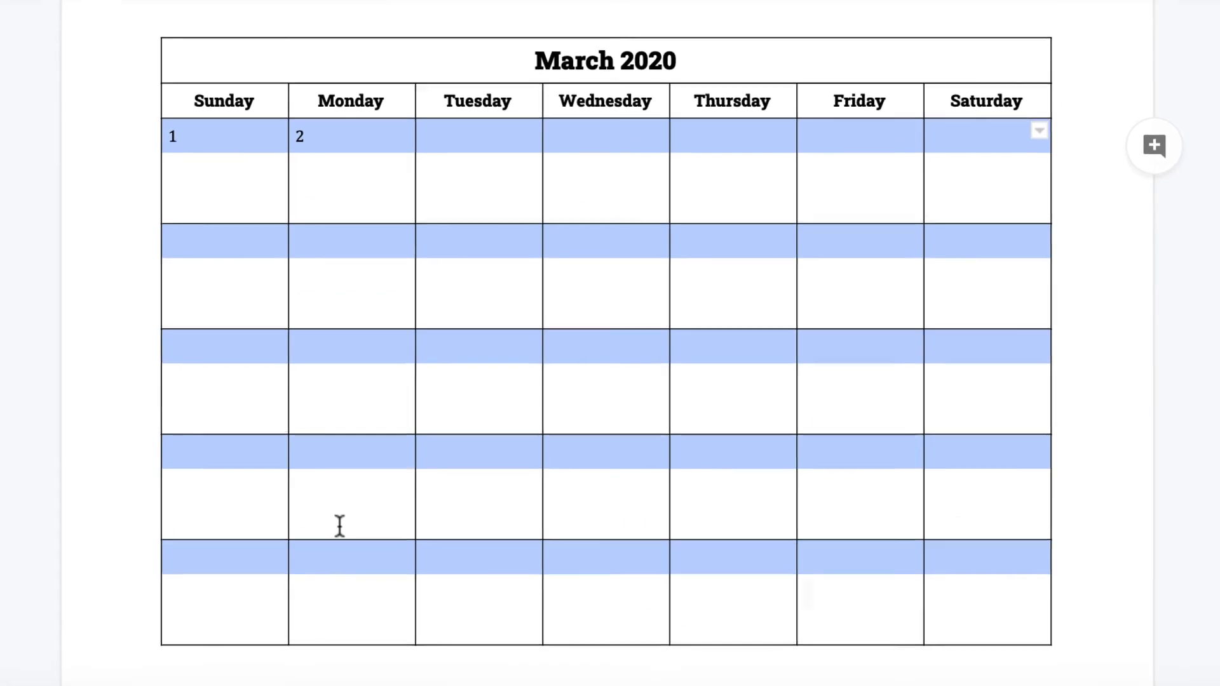
# - Format all five date rows below the weekday header in Roboto Slab Extra Bold at size 14
pyautogui.click(146, 159)
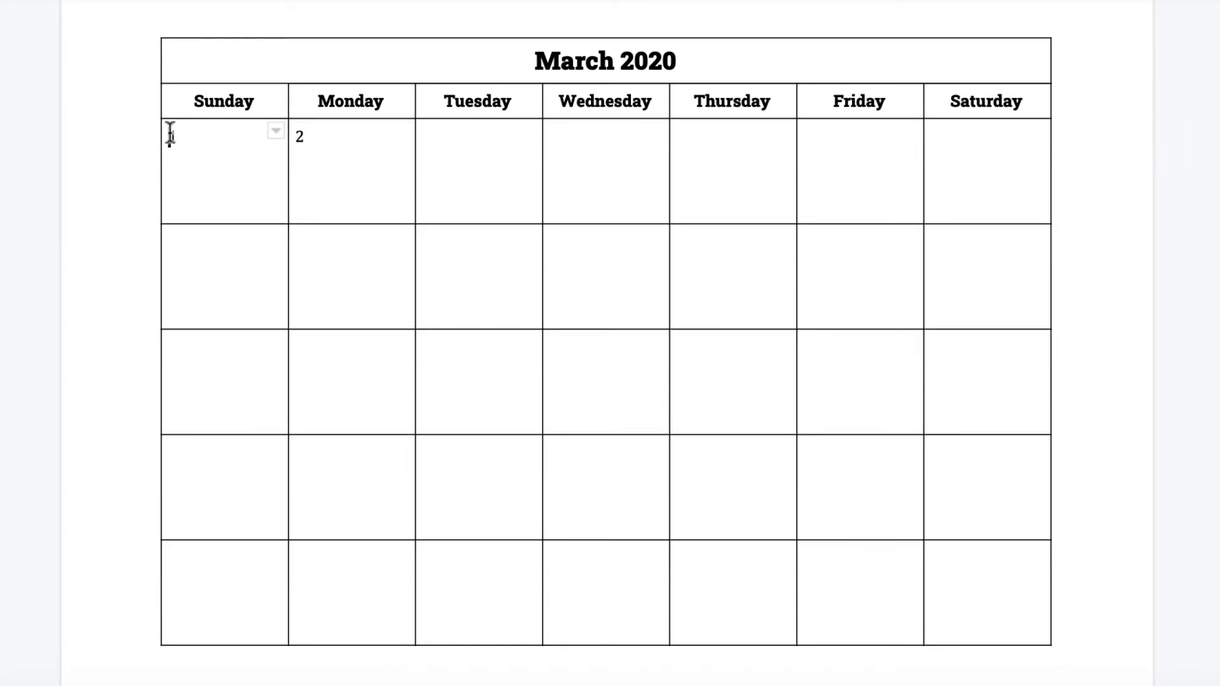
pyautogui.moveTo(169, 135); pyautogui.dragTo(983, 604)
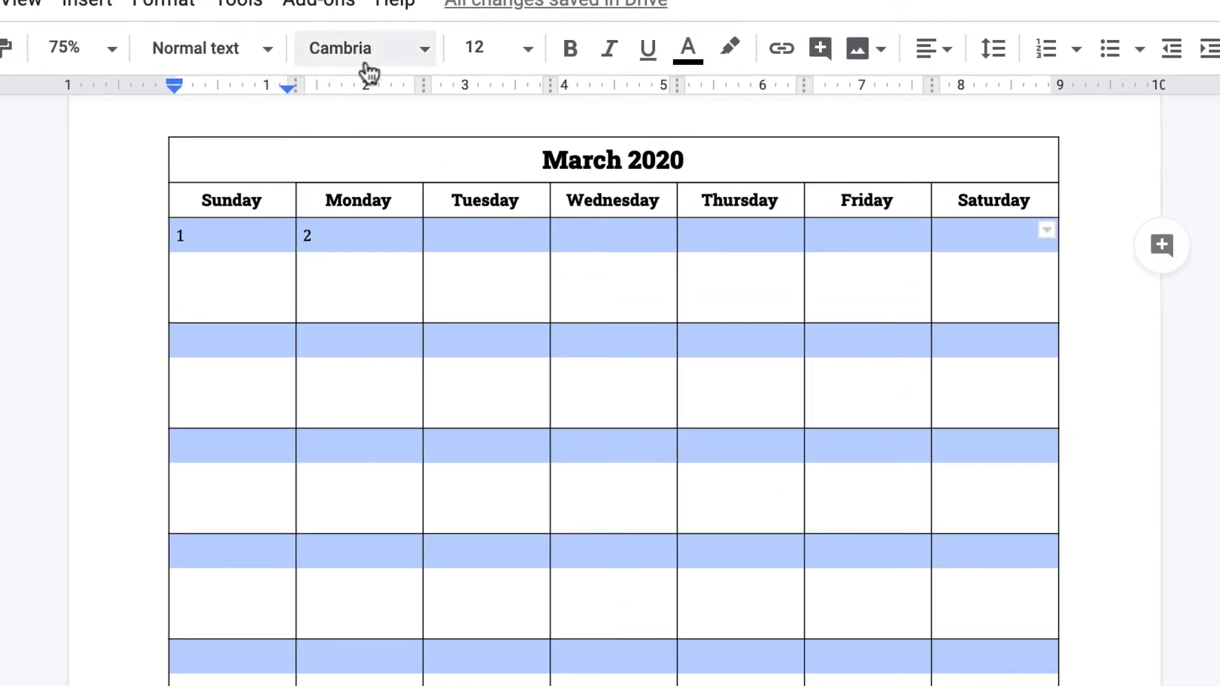
pyautogui.click(414, 54)
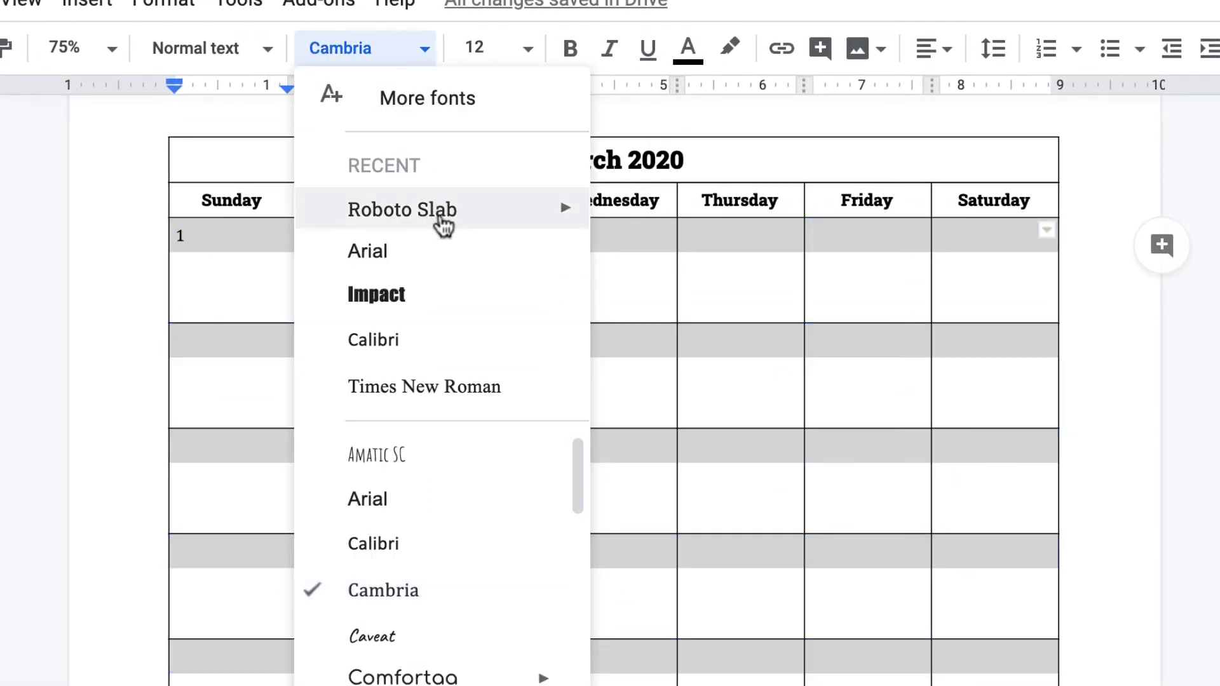
pyautogui.moveTo(528, 215)
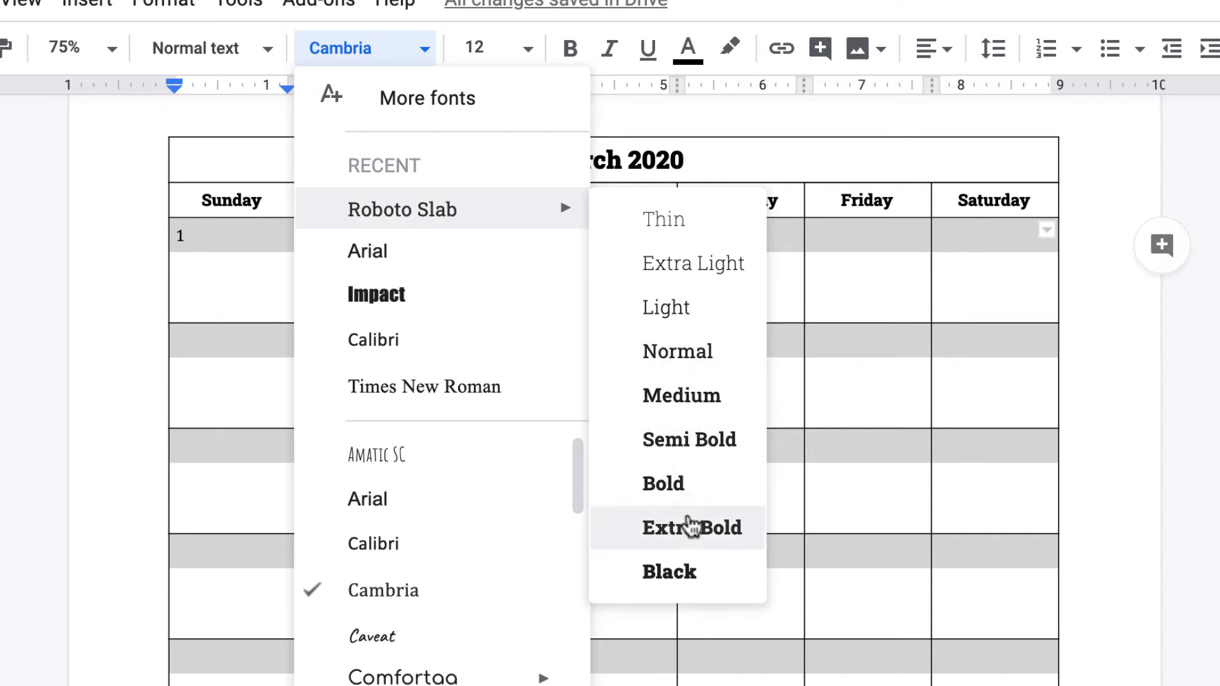
pyautogui.click(693, 527)
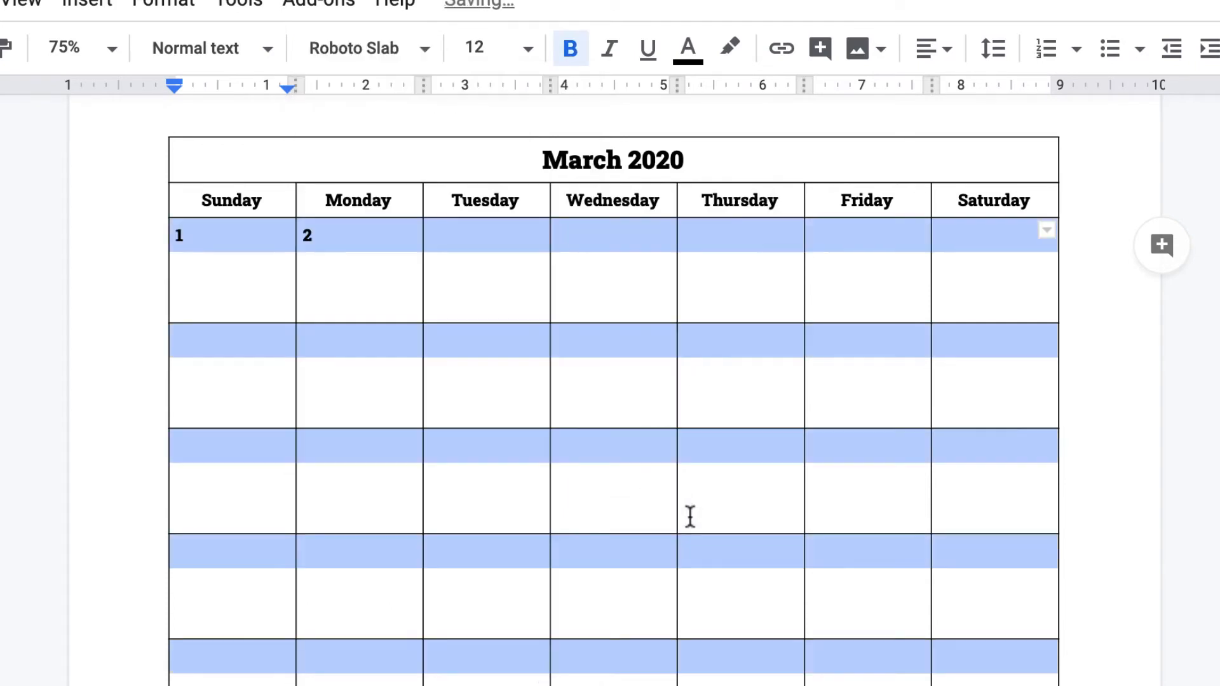
pyautogui.click(531, 56)
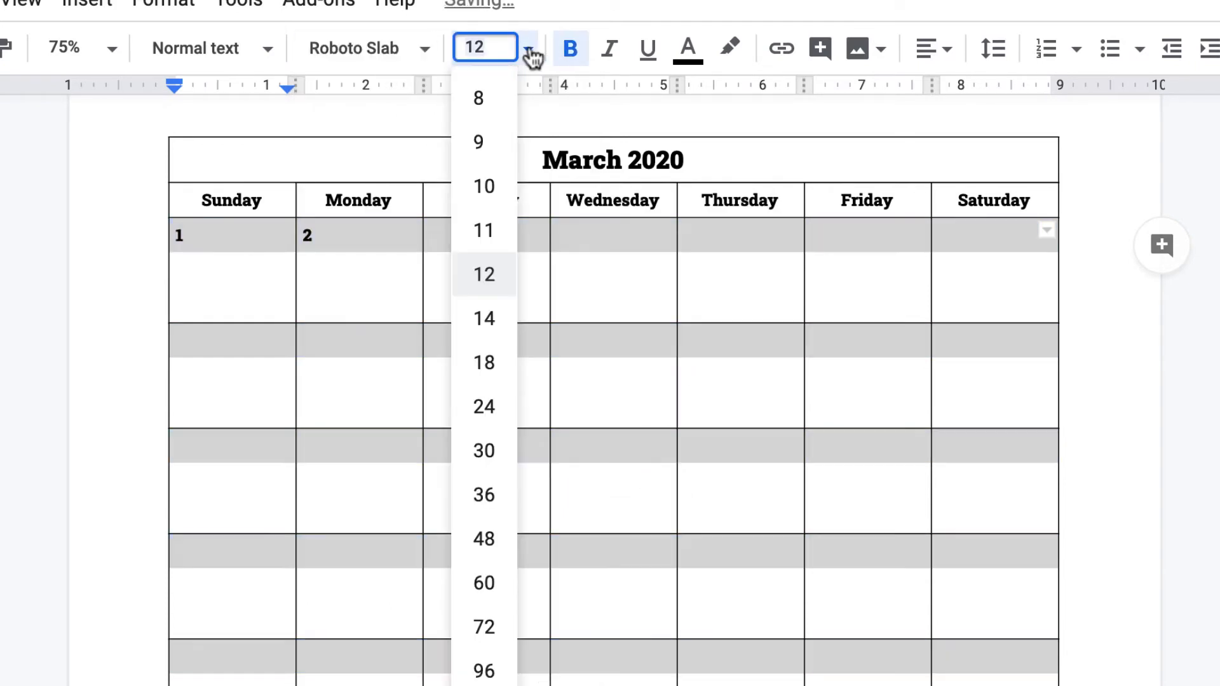
pyautogui.click(496, 320)
# - Enter the dates 3 to 7 in the Tuesday to Saturday cells of the first date row
pyautogui.click(379, 243)
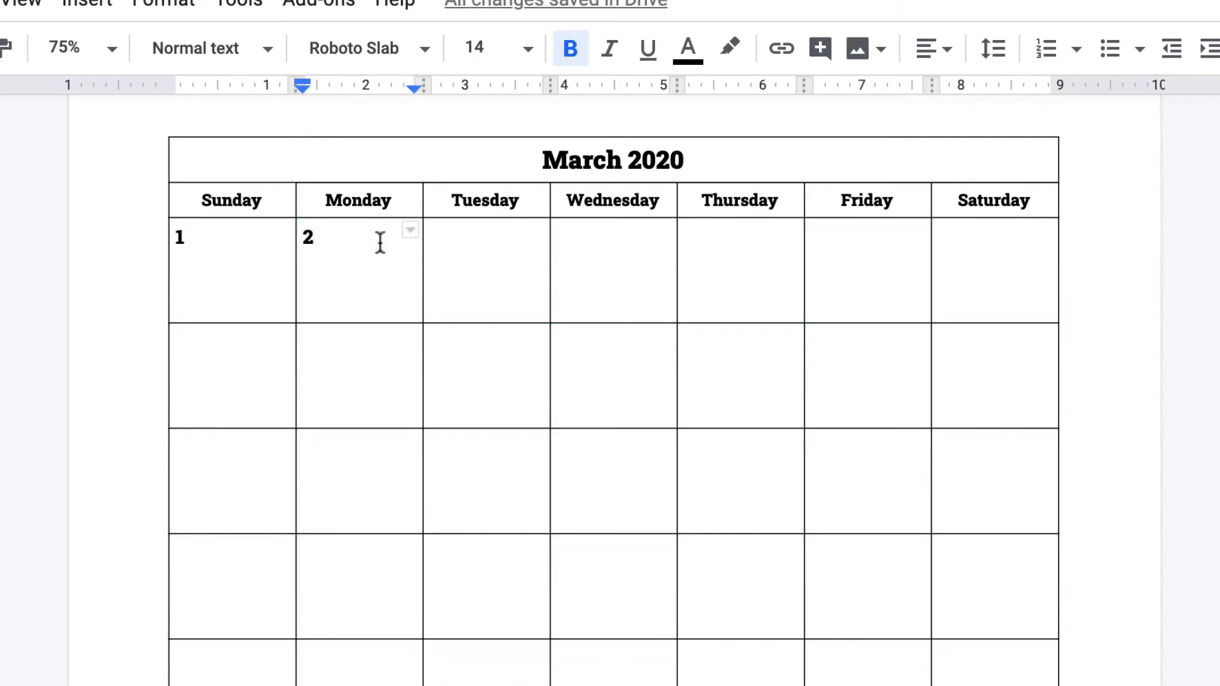
pyautogui.press('Tab')
pyautogui.write('3')
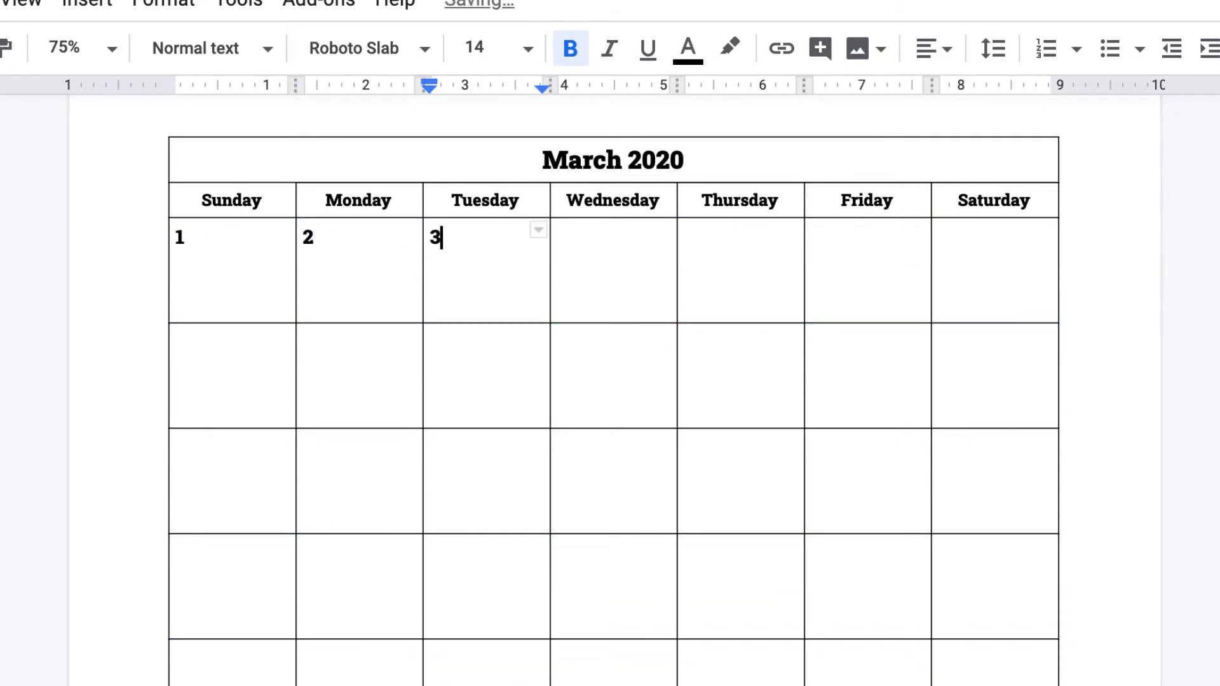
pyautogui.press('Tab')
pyautogui.write('4')
pyautogui.press('Tab')
pyautogui.write('5')
pyautogui.press('Tab')
pyautogui.write('6')
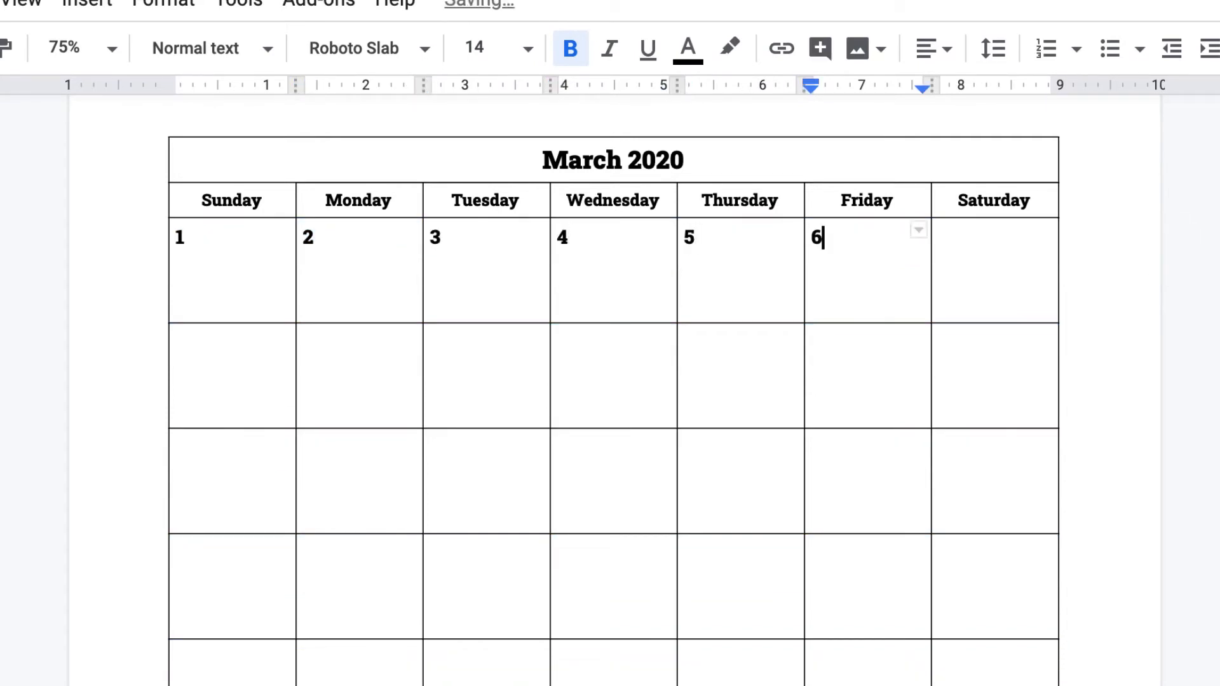
pyautogui.press('Tab')
pyautogui.write('7')
pyautogui.press('Tab')
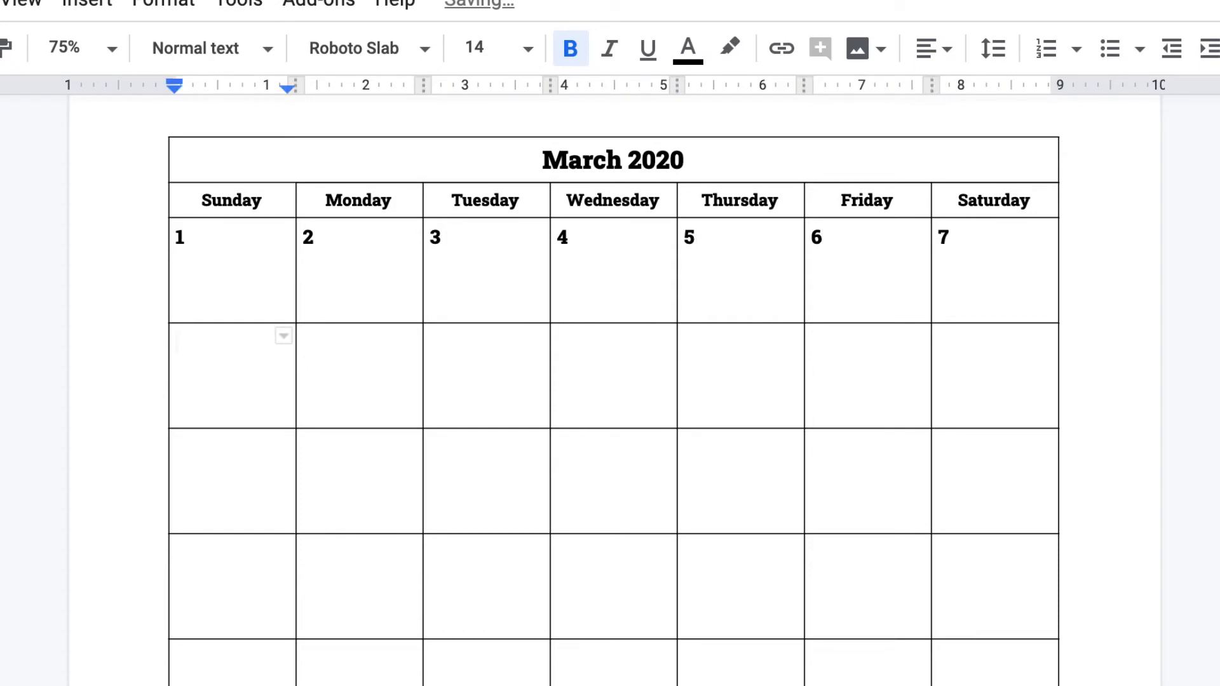
# - Fill in the rest of March, dates 8 to 31, in consecutive cells starting at Sunday of the second date row
pyautogui.write('8')
pyautogui.press('Tab')
pyautogui.write('9')
pyautogui.press('Tab')
pyautogui.write('1')
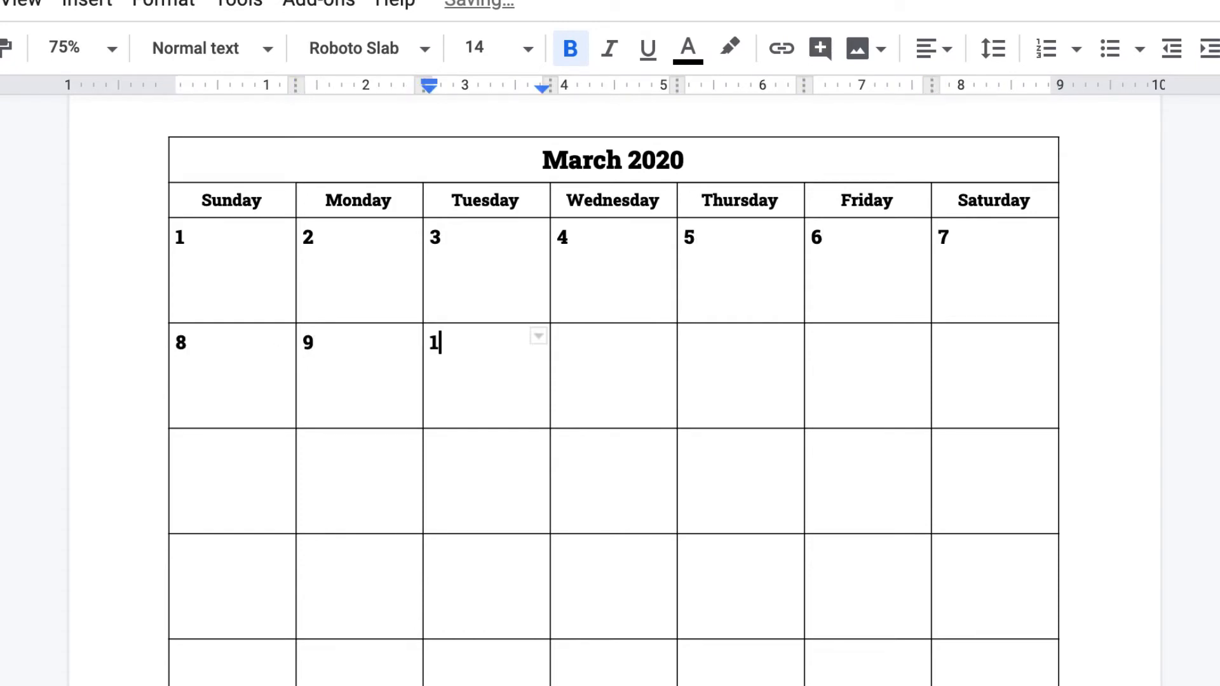
pyautogui.write('0')
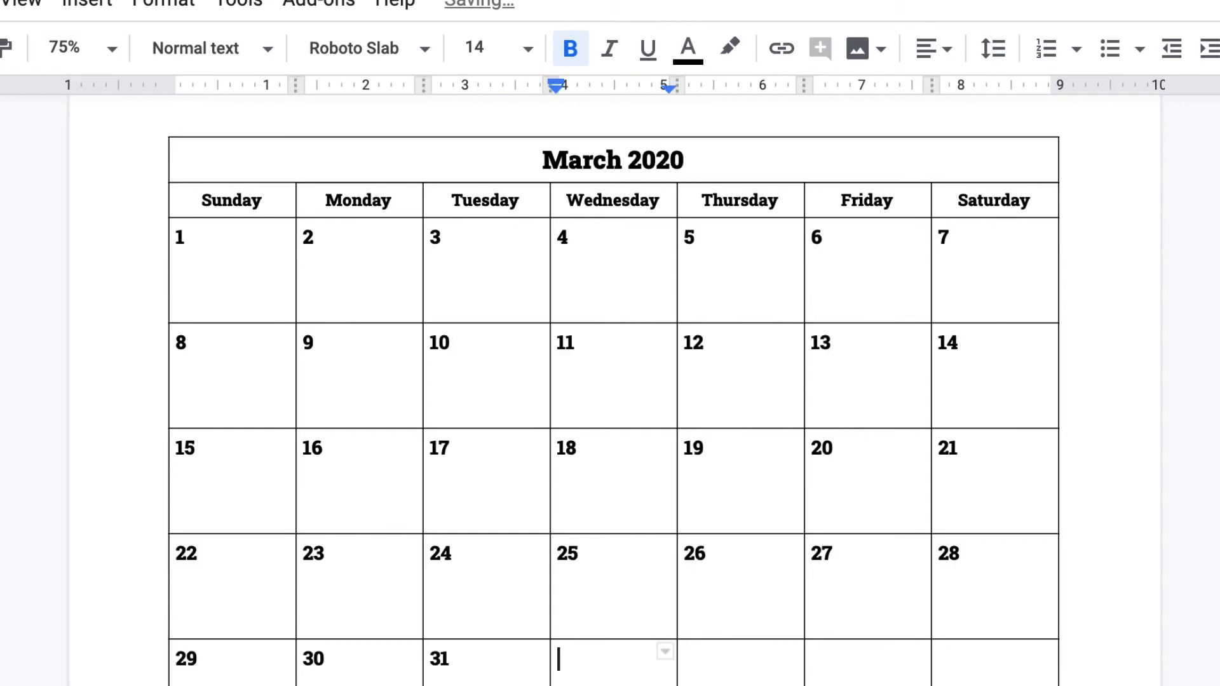
# - Enter the next month's dates 1 to 4 in the Wednesday to Saturday cells of the last row
pyautogui.write('1')
pyautogui.press('Tab')
pyautogui.write('2')
pyautogui.press('Tab')
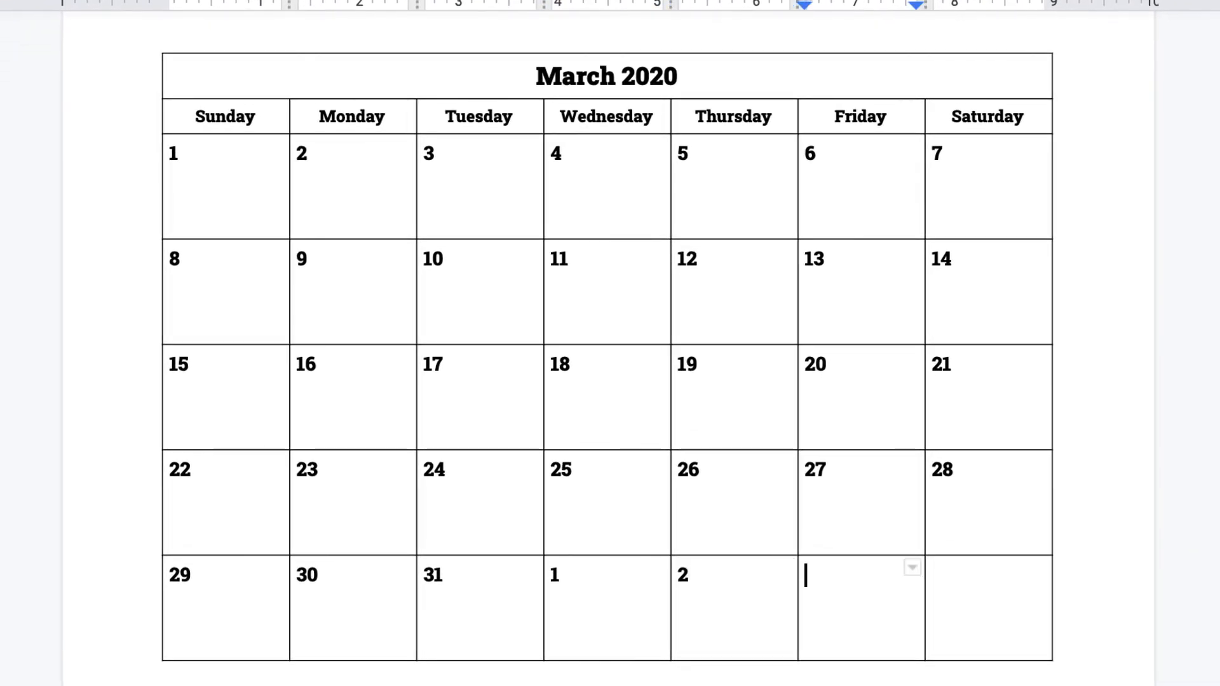
pyautogui.write('3')
pyautogui.press('Tab')
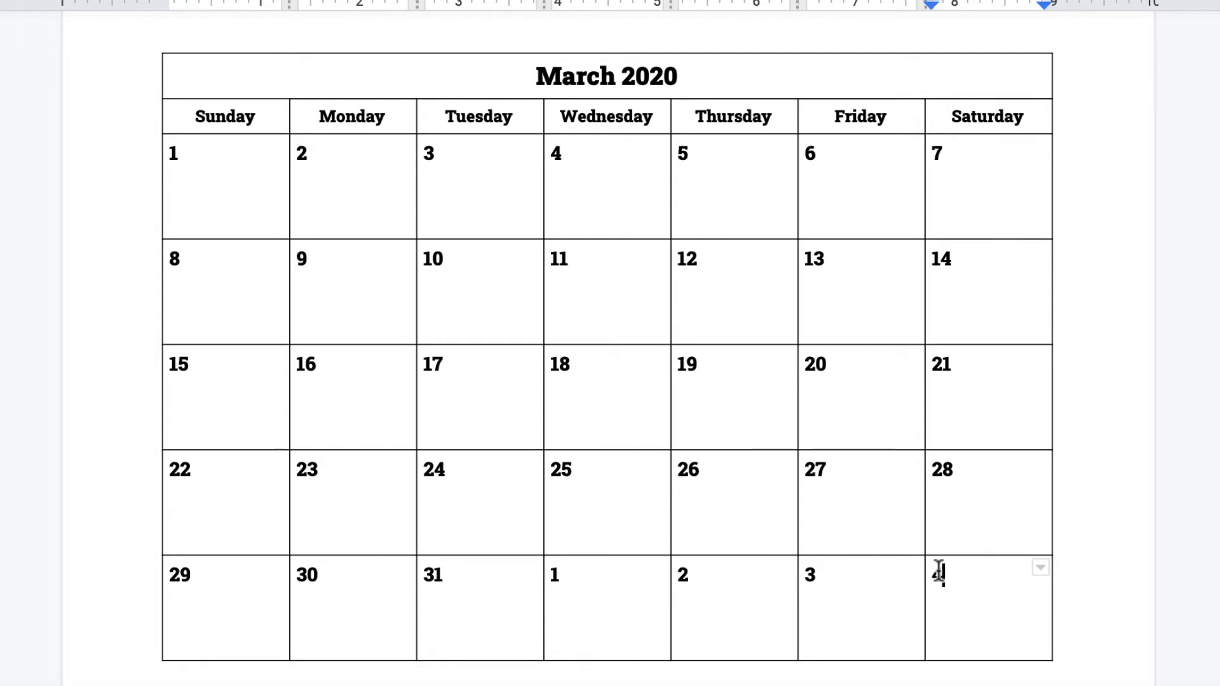
# - Color the next month's dates 1 to 4 in the last row medium gray
pyautogui.moveTo(941, 575); pyautogui.dragTo(575, 569)
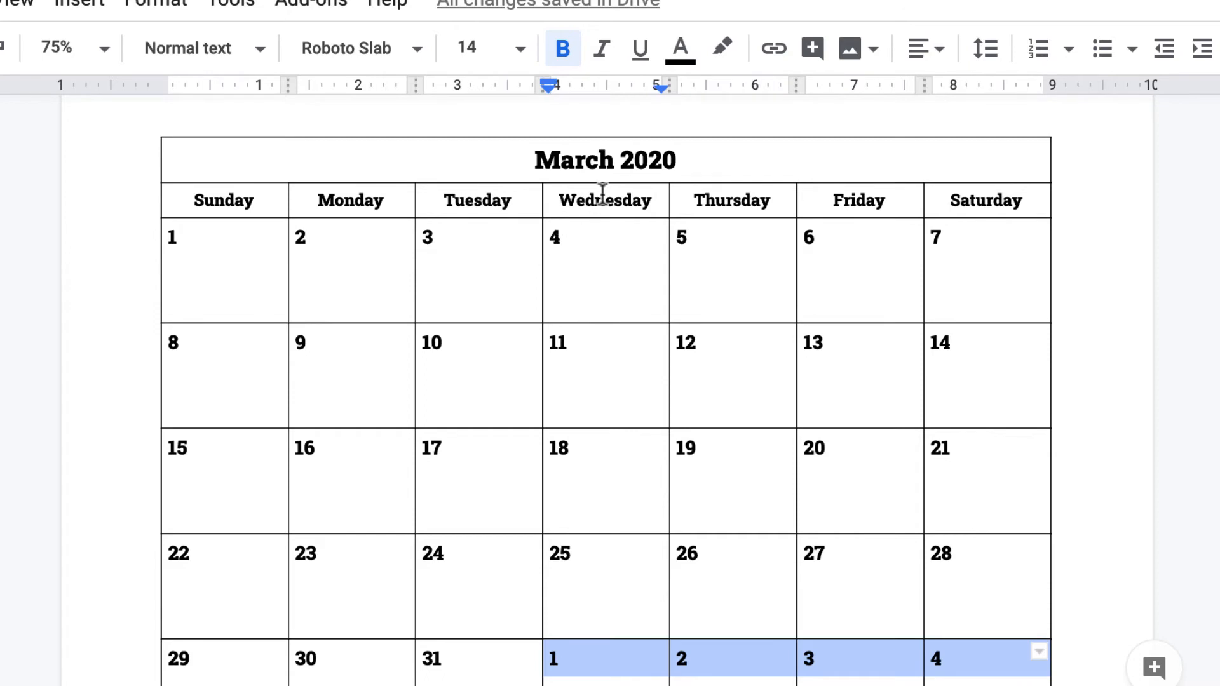
pyautogui.click(683, 52)
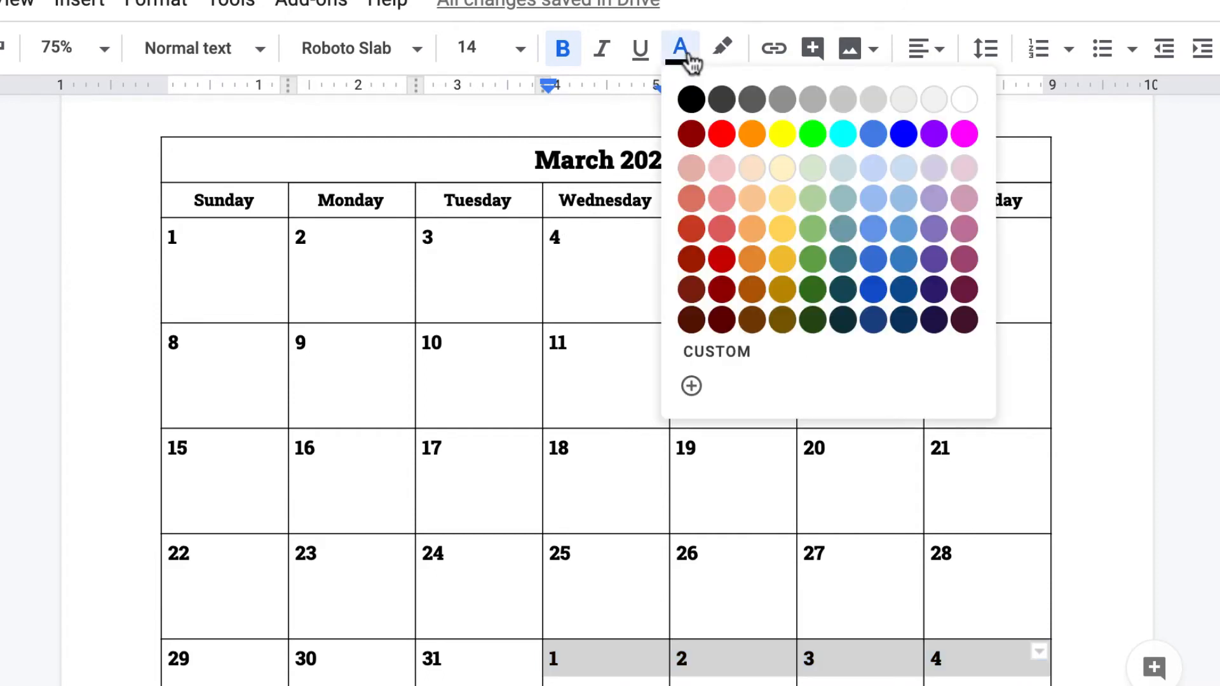
pyautogui.click(815, 101)
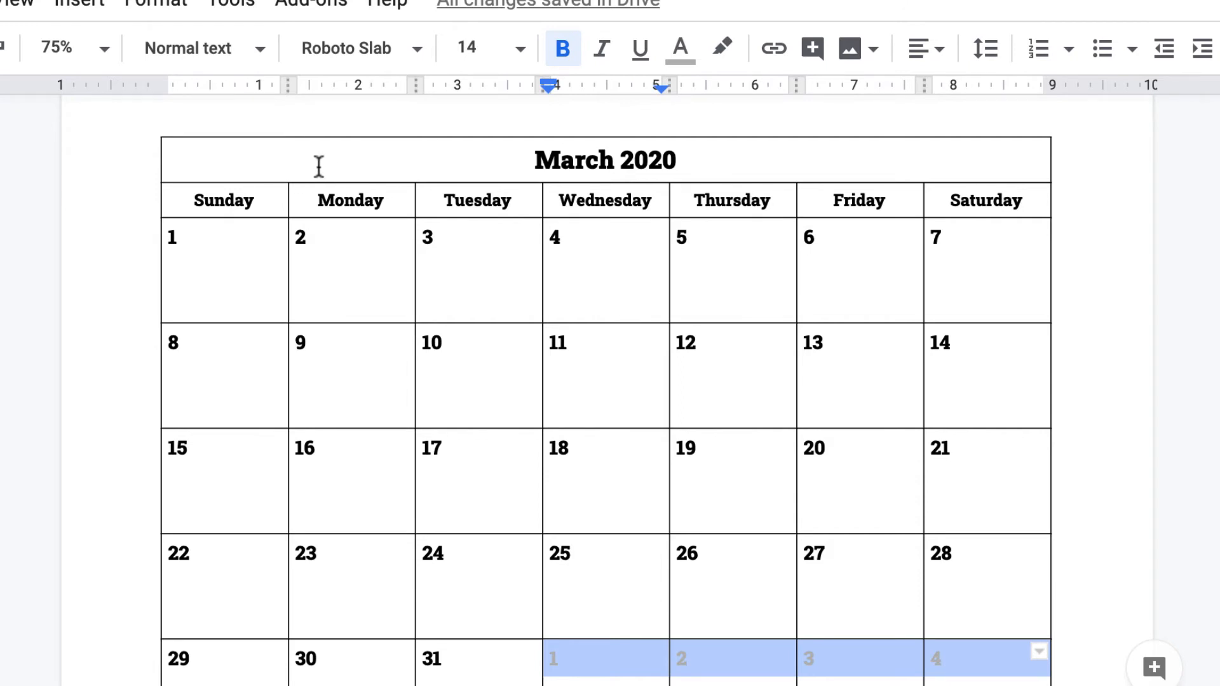
# - Fill the March 2020 title row with a medium green background
pyautogui.moveTo(536, 159); pyautogui.dragTo(700, 157)
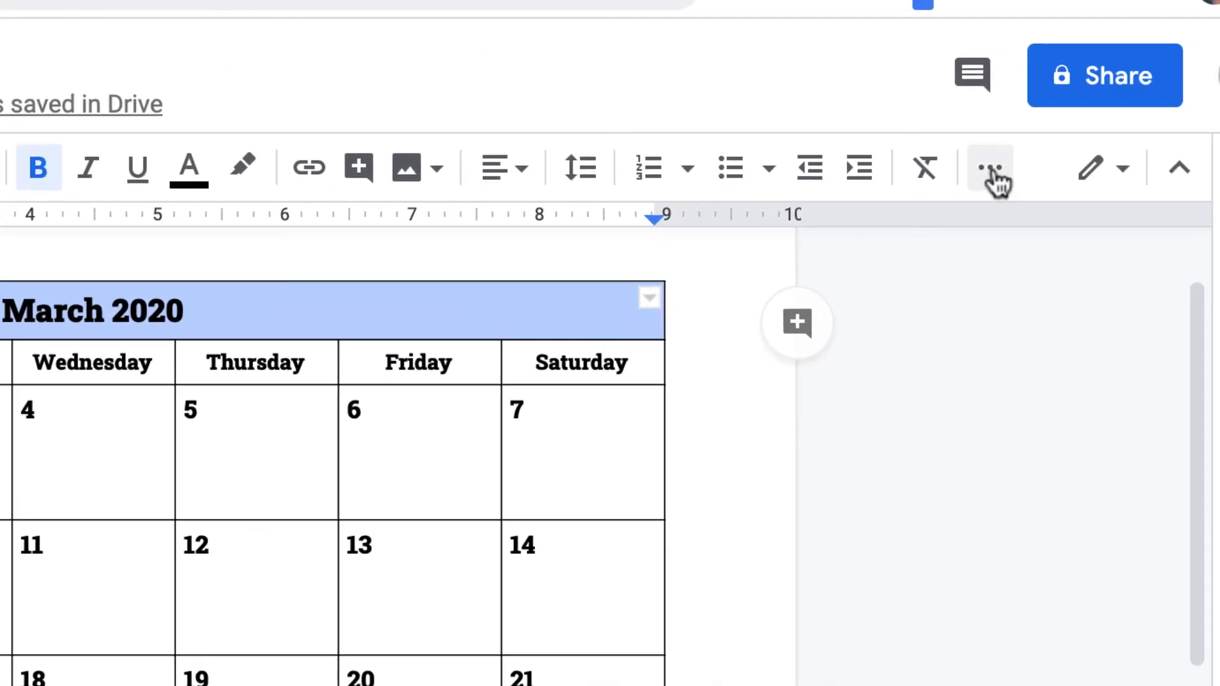
pyautogui.click(994, 173)
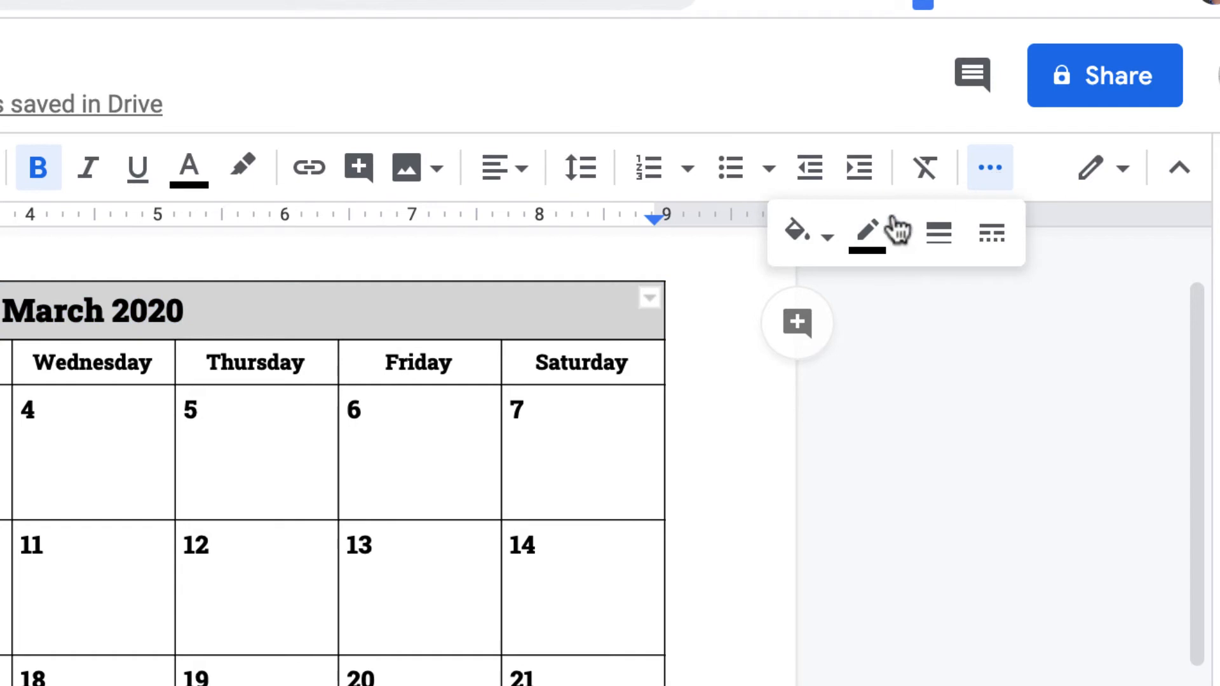
pyautogui.click(828, 238)
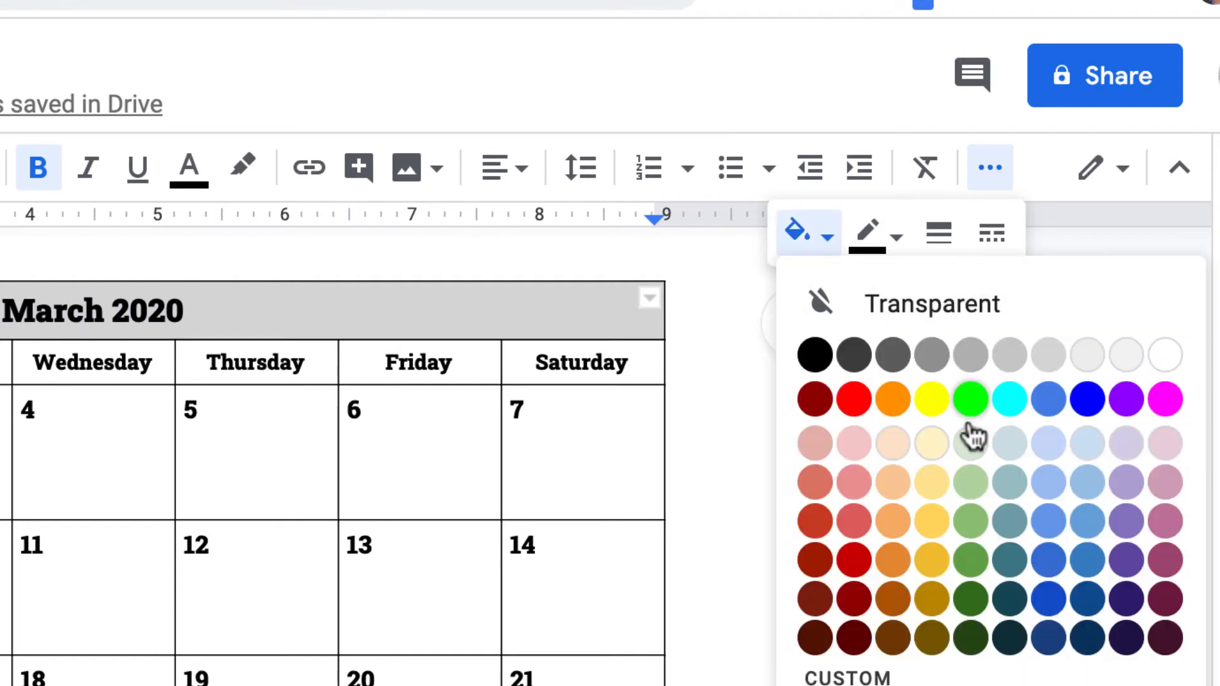
pyautogui.click(971, 520)
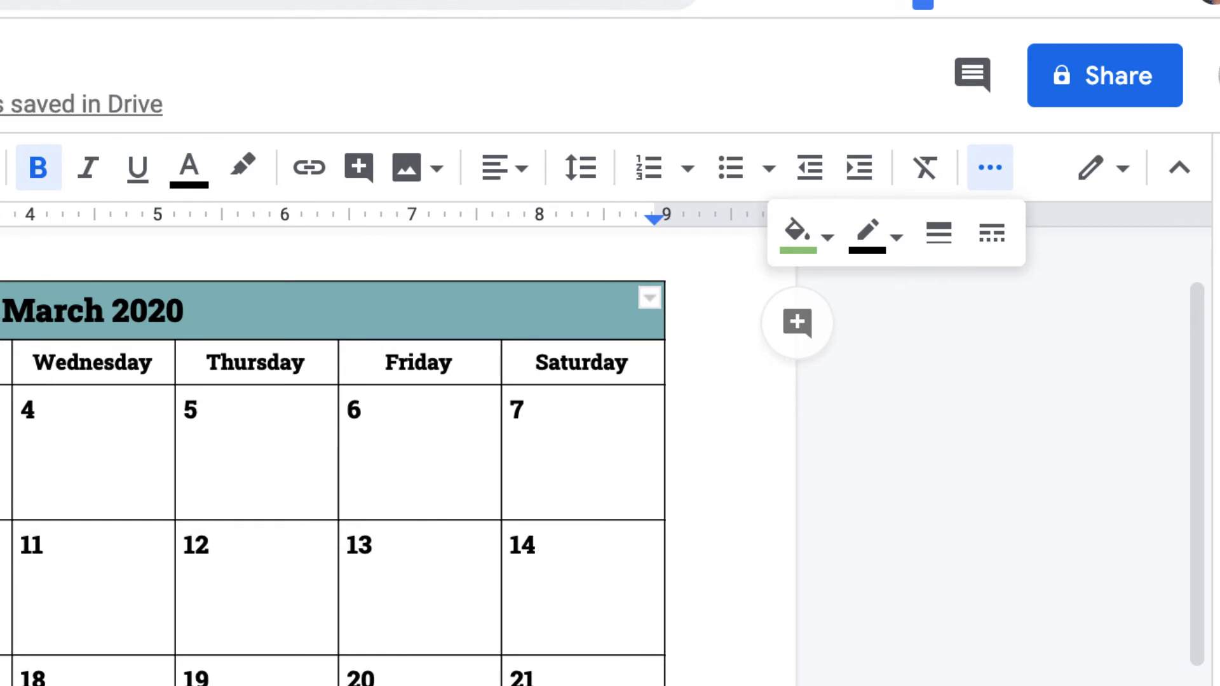
# - Shade the date rows 8–14 and 22–28 with the same medium green as the title row
pyautogui.moveTo(2, 567); pyautogui.dragTo(590, 546)
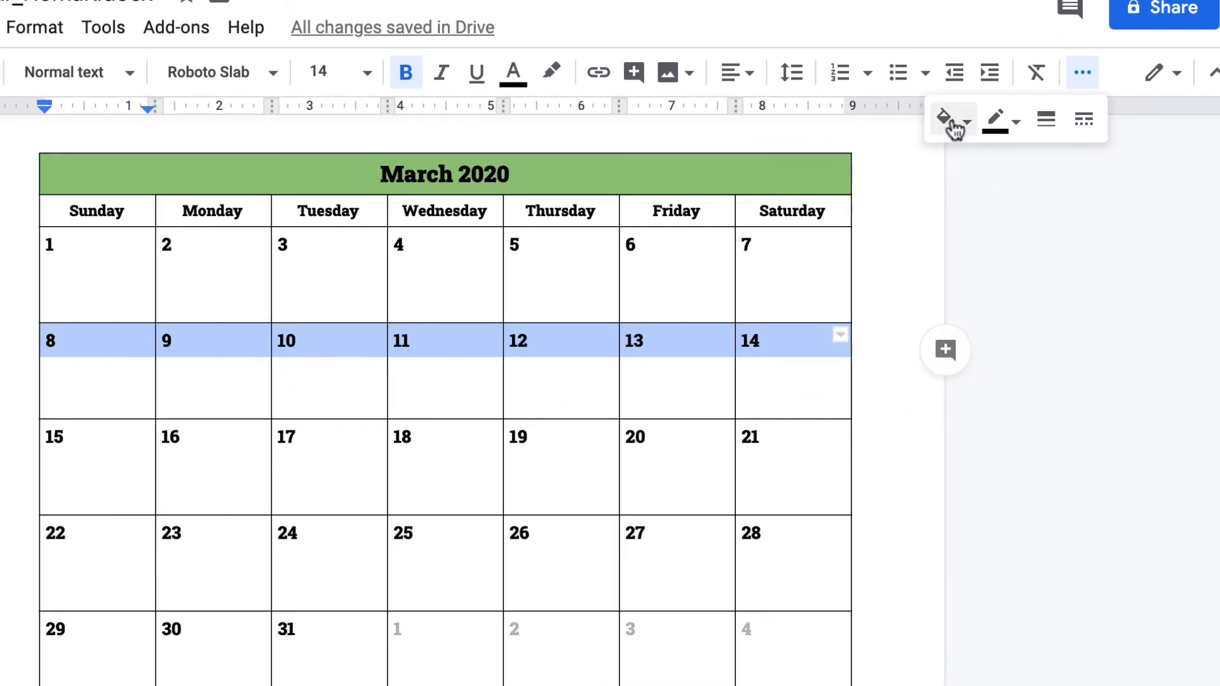
pyautogui.click(947, 118)
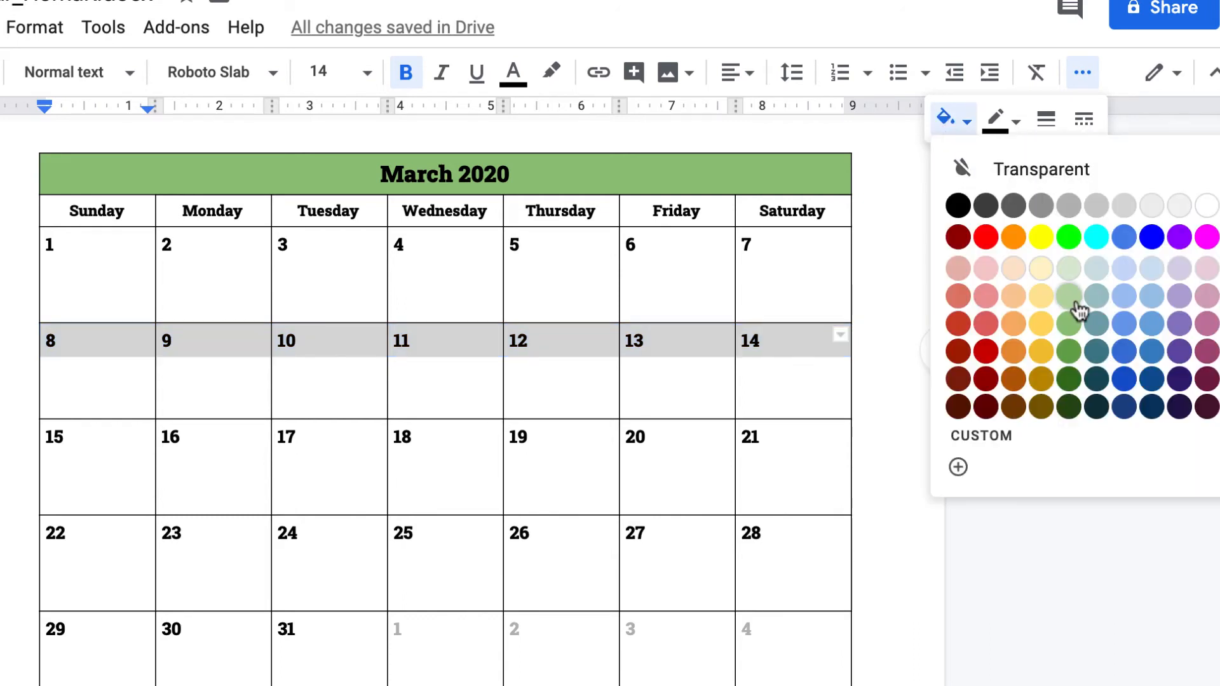
pyautogui.click(1074, 328)
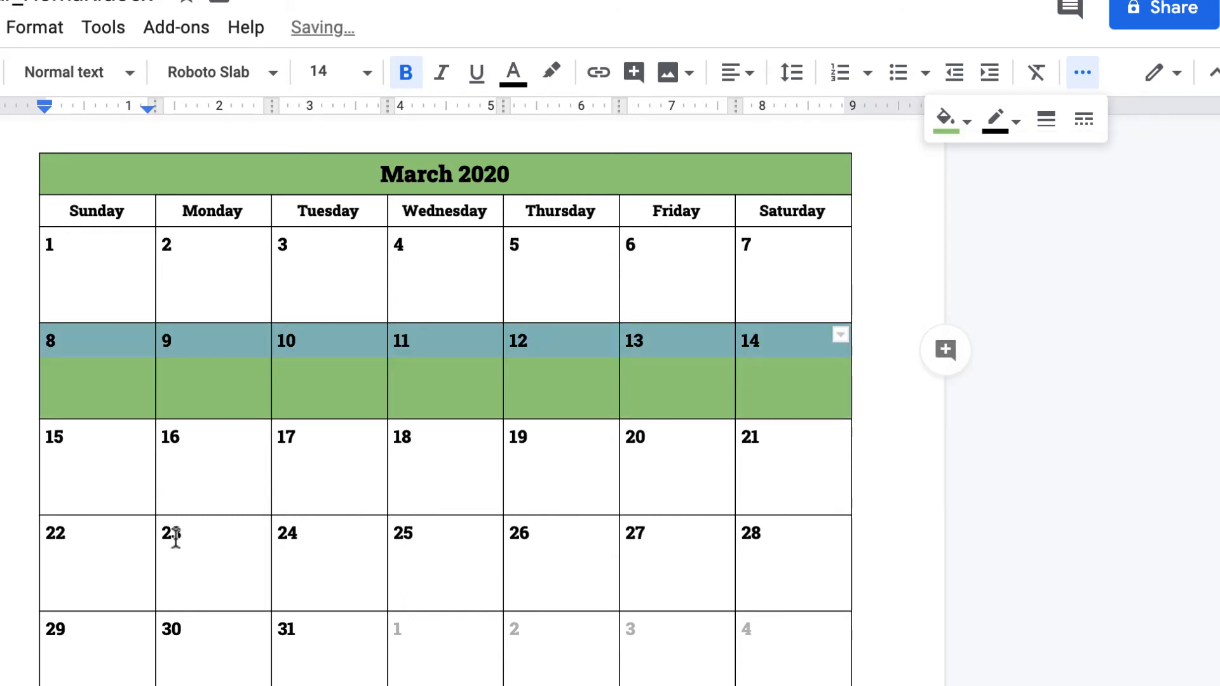
pyautogui.moveTo(54, 535); pyautogui.dragTo(797, 558)
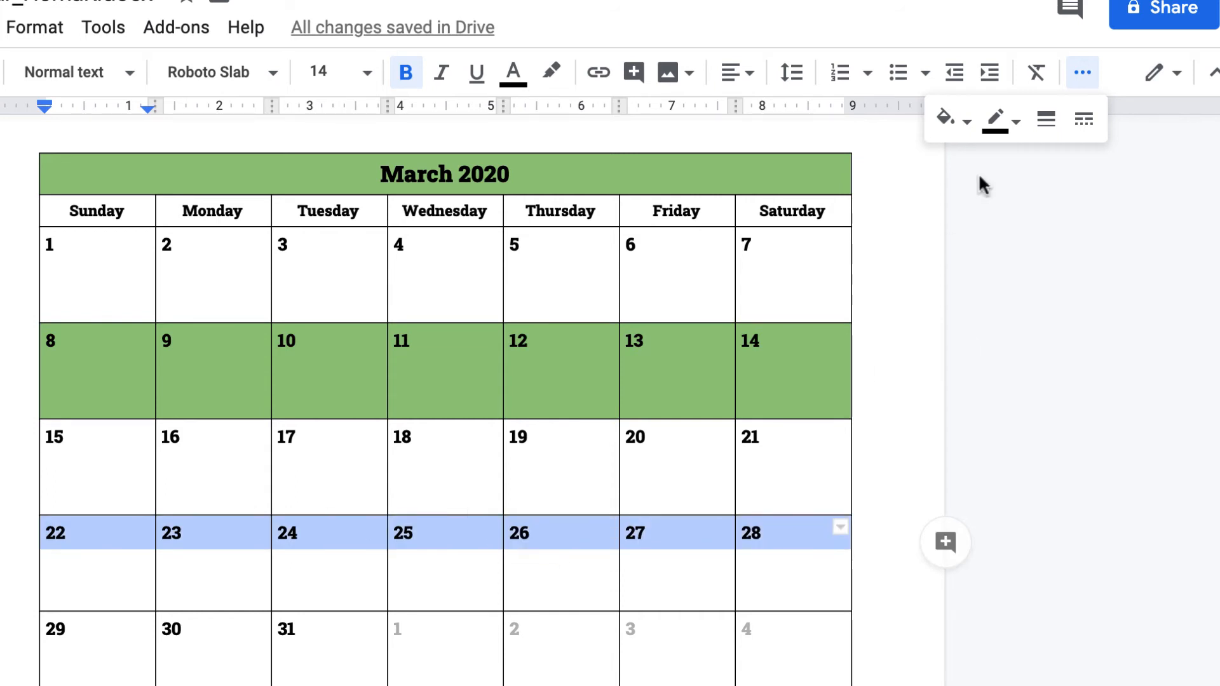
pyautogui.click(950, 124)
pyautogui.click(1073, 329)
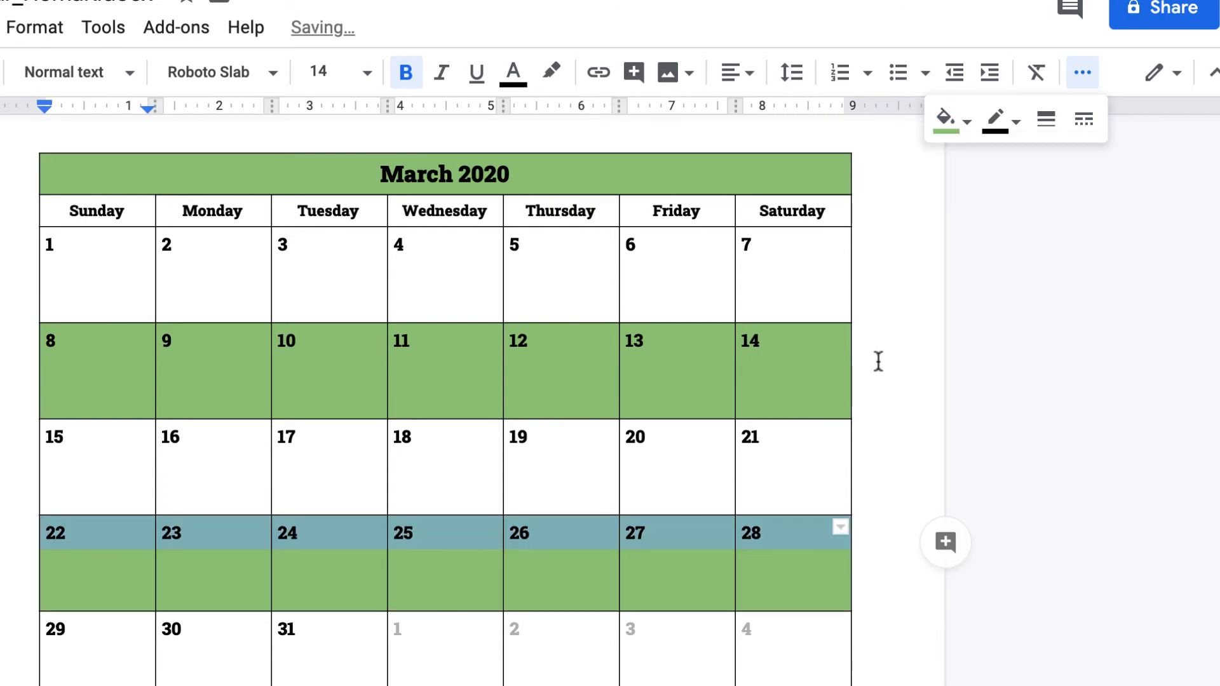
pyautogui.click(889, 361)
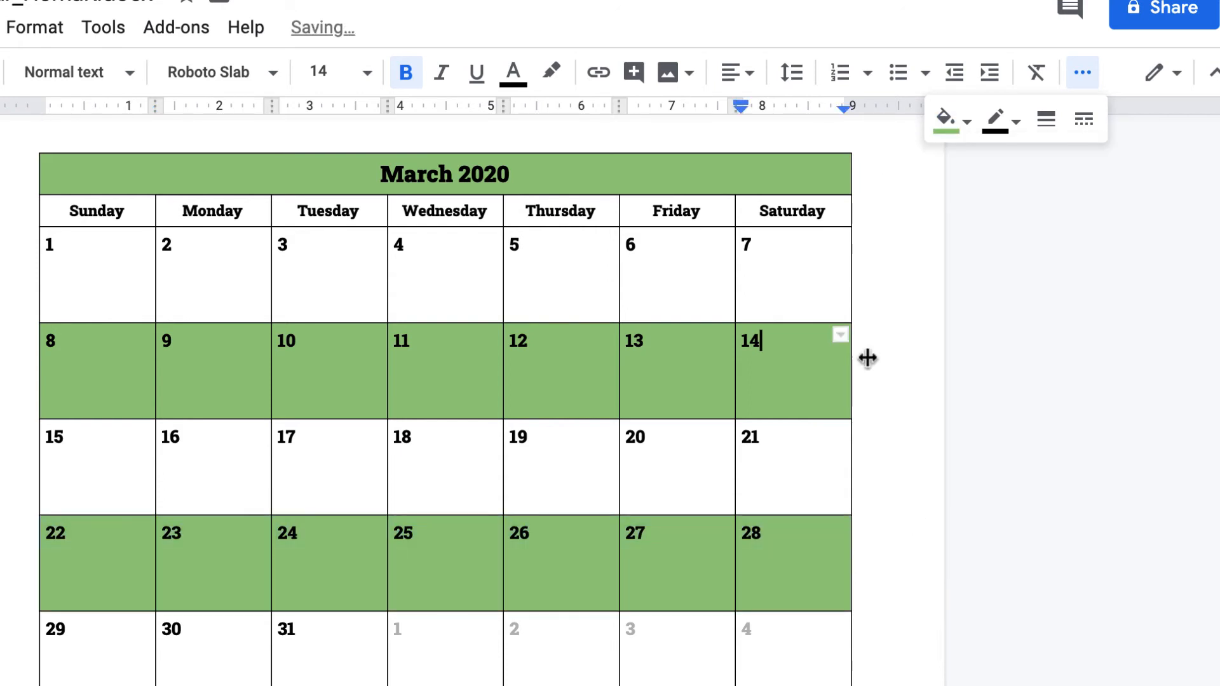
# - Give the weekday header row a dark green background and white text
pyautogui.click(73, 211)
pyautogui.moveTo(90, 210); pyautogui.dragTo(808, 215)
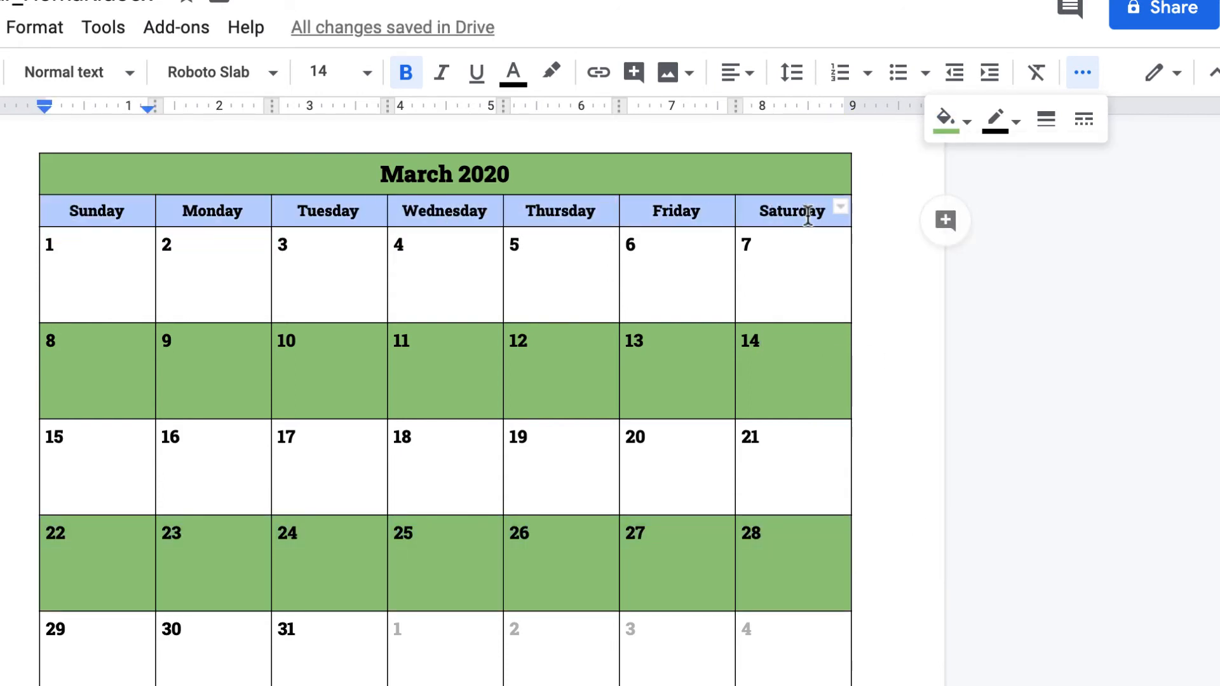
pyautogui.click(967, 123)
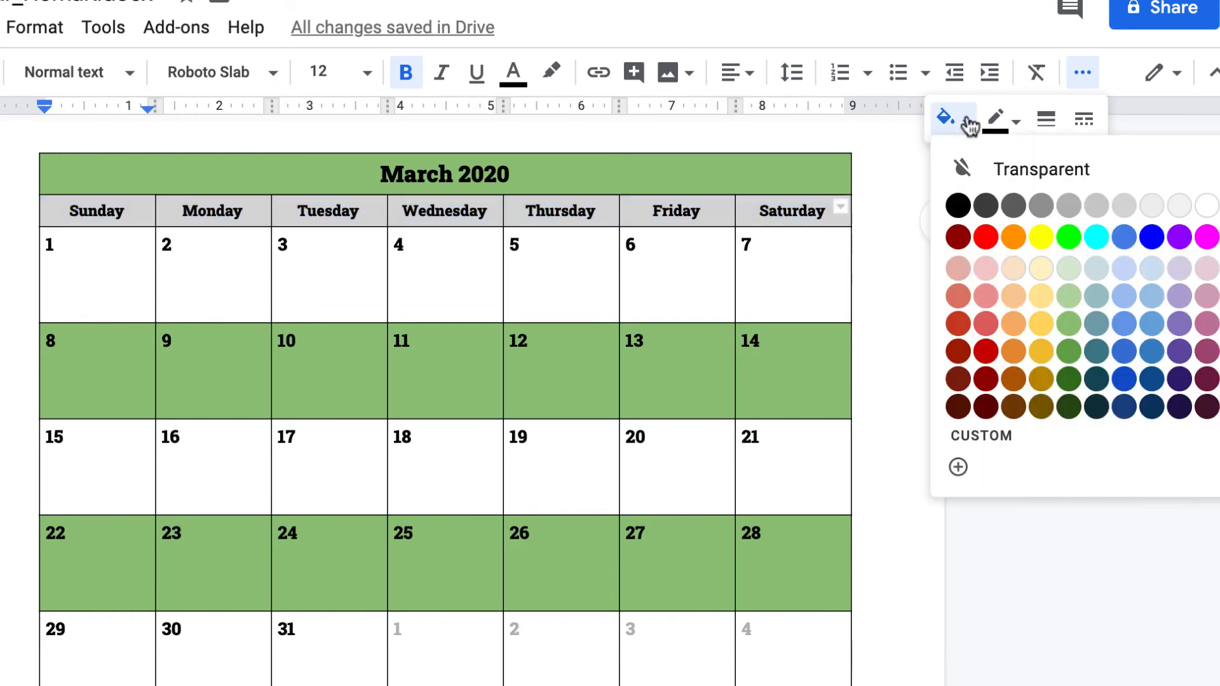
pyautogui.click(1069, 375)
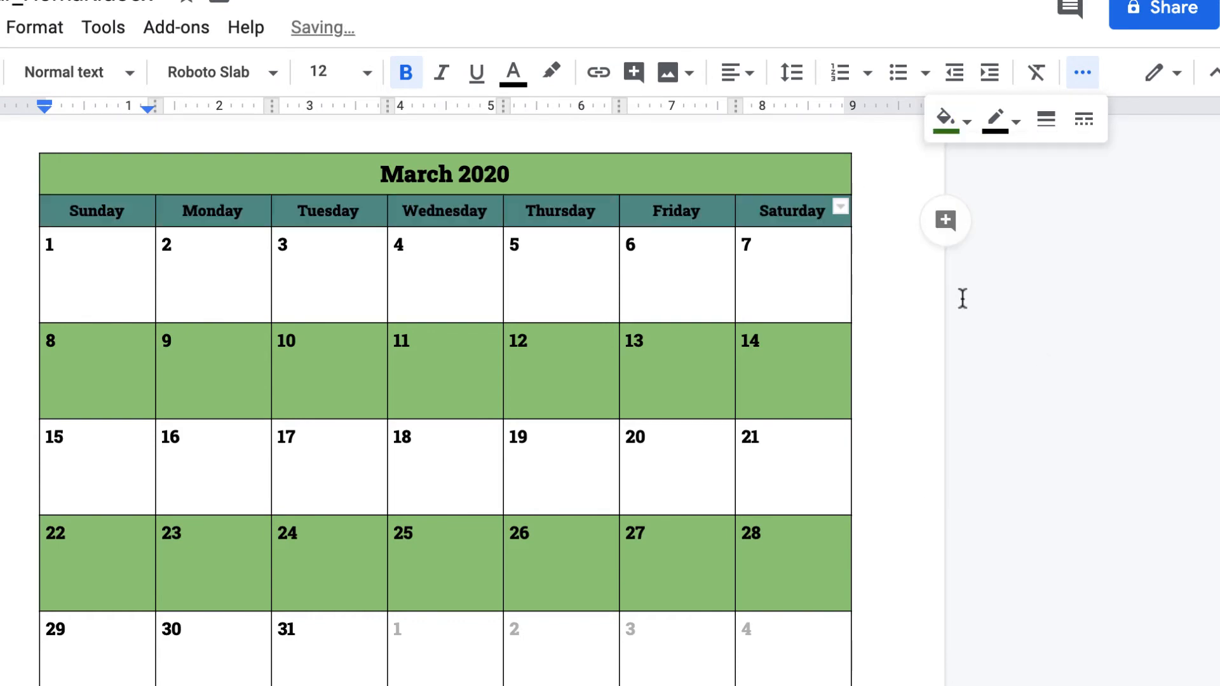
pyautogui.click(514, 76)
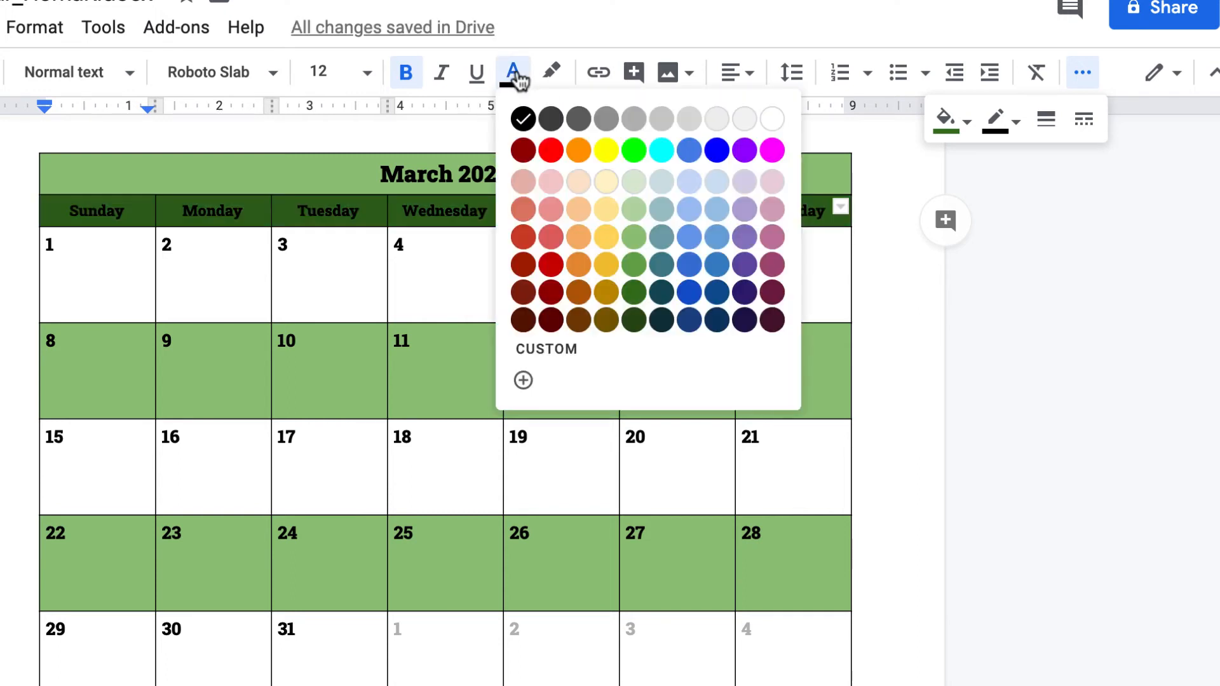
pyautogui.click(773, 121)
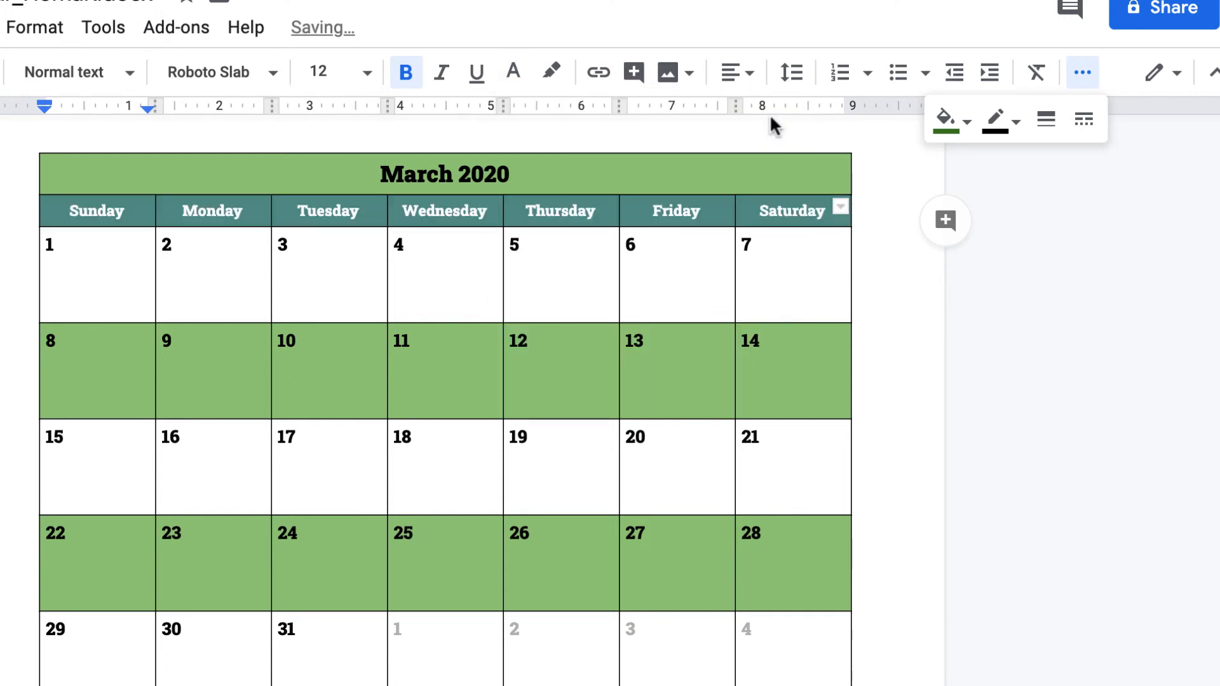
pyautogui.click(951, 286)
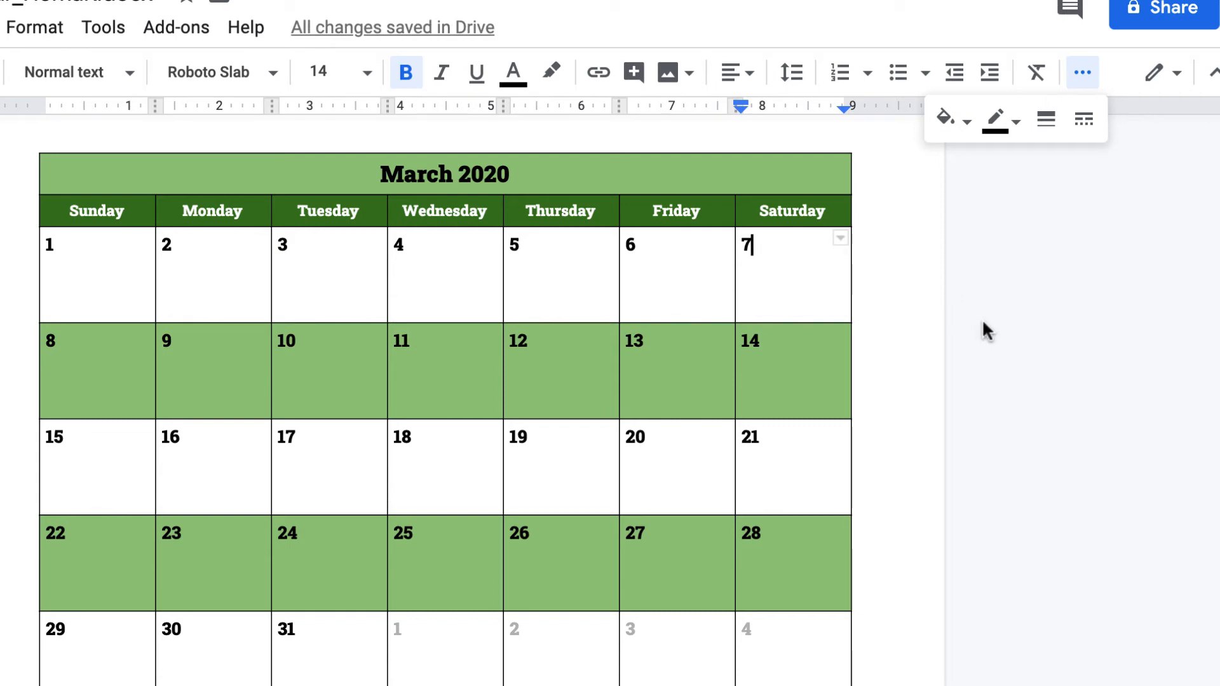
# - Fill the cell for Tuesday the 17th with a lighter green background
pyautogui.doubleClick(294, 436)
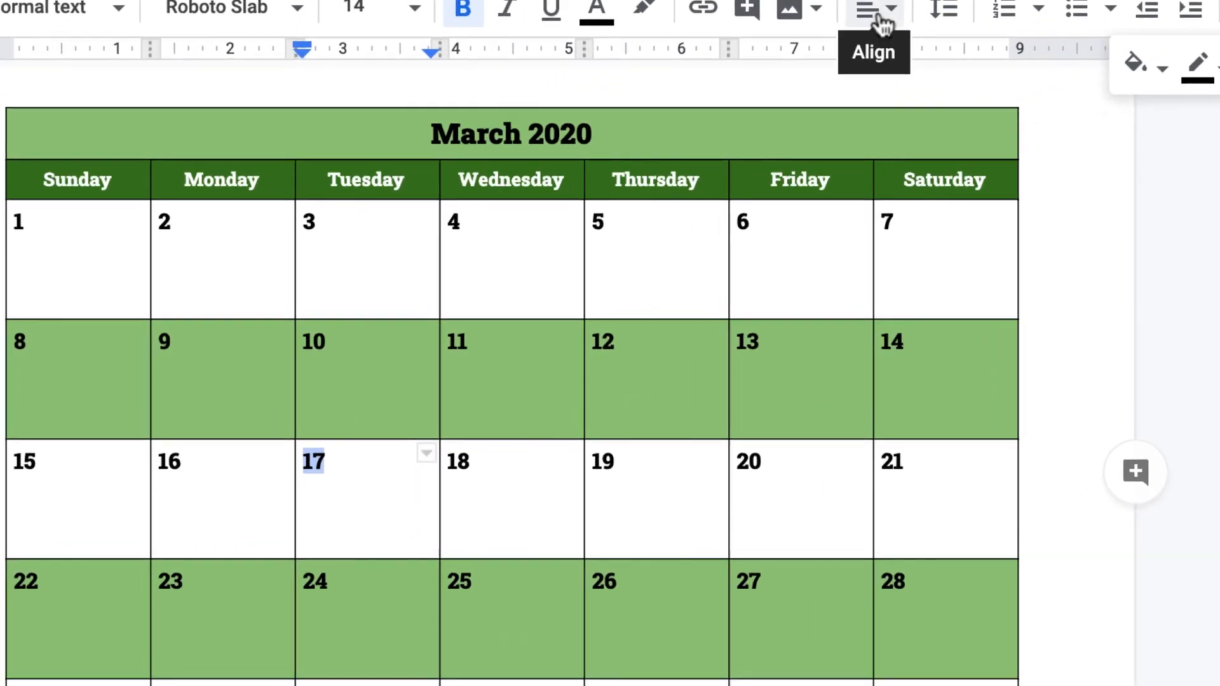
pyautogui.click(960, 0)
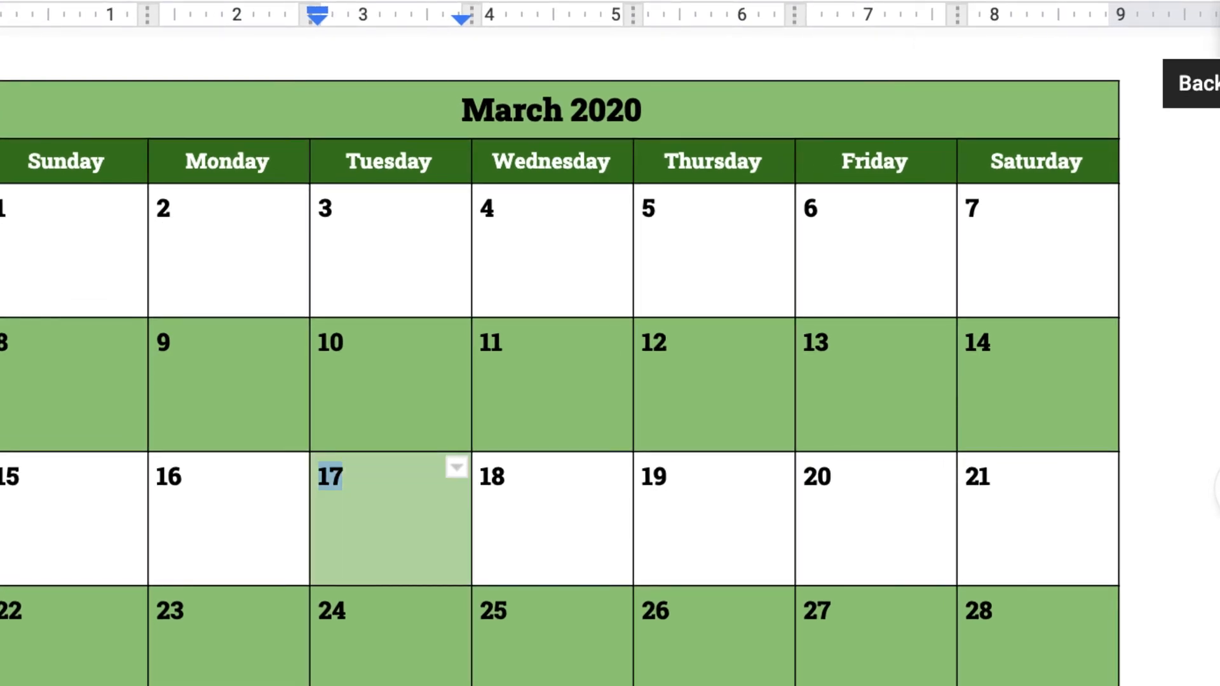
# - Give the cell for Tuesday the 17th the palest green background and color its number dark green
pyautogui.click(1219, 0)
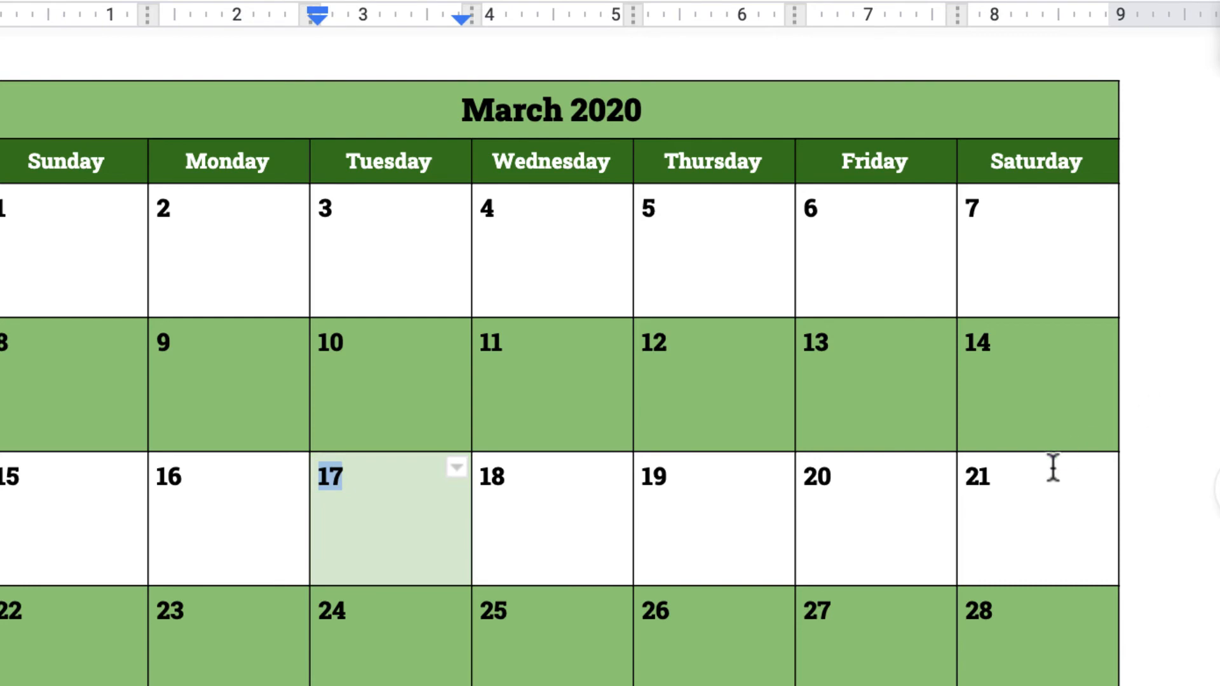
pyautogui.click(1208, 399)
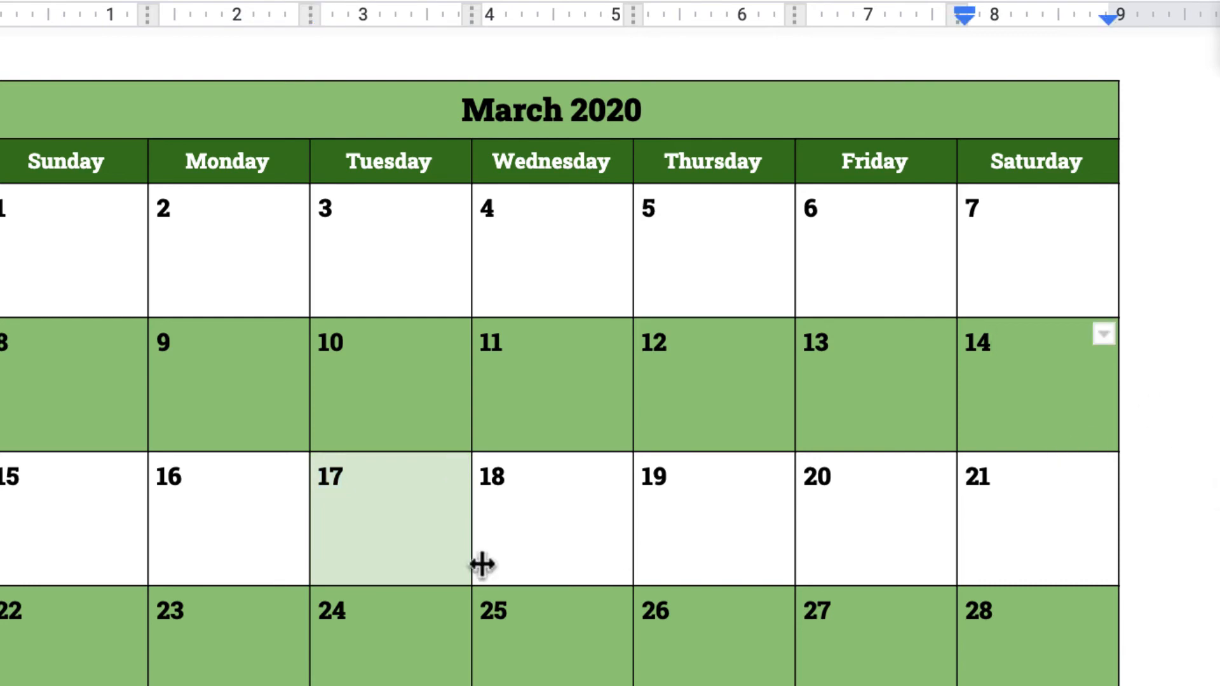
pyautogui.moveTo(347, 477); pyautogui.dragTo(316, 476)
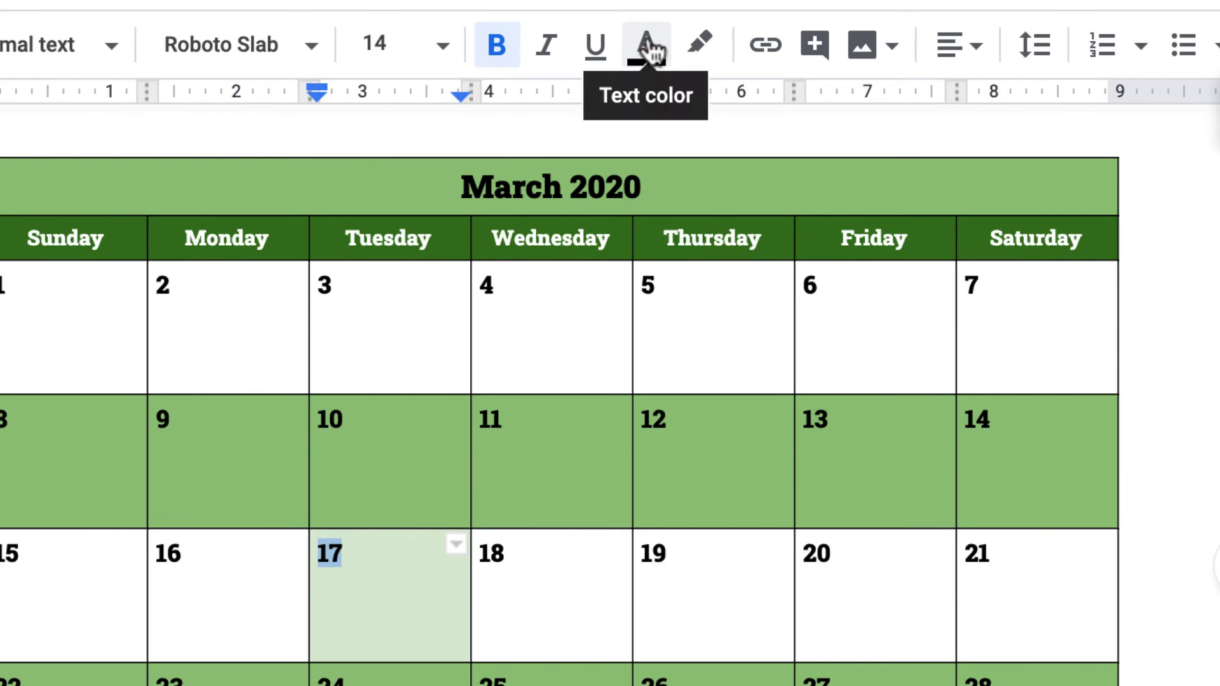
pyautogui.click(648, 49)
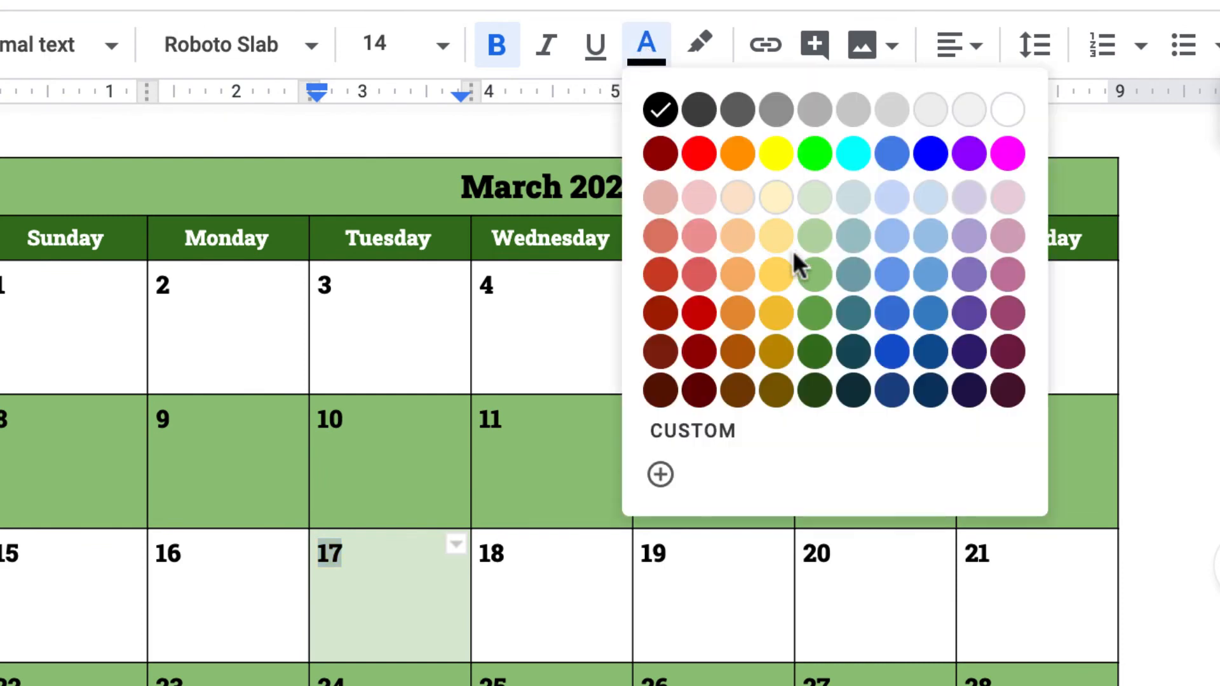
pyautogui.click(814, 350)
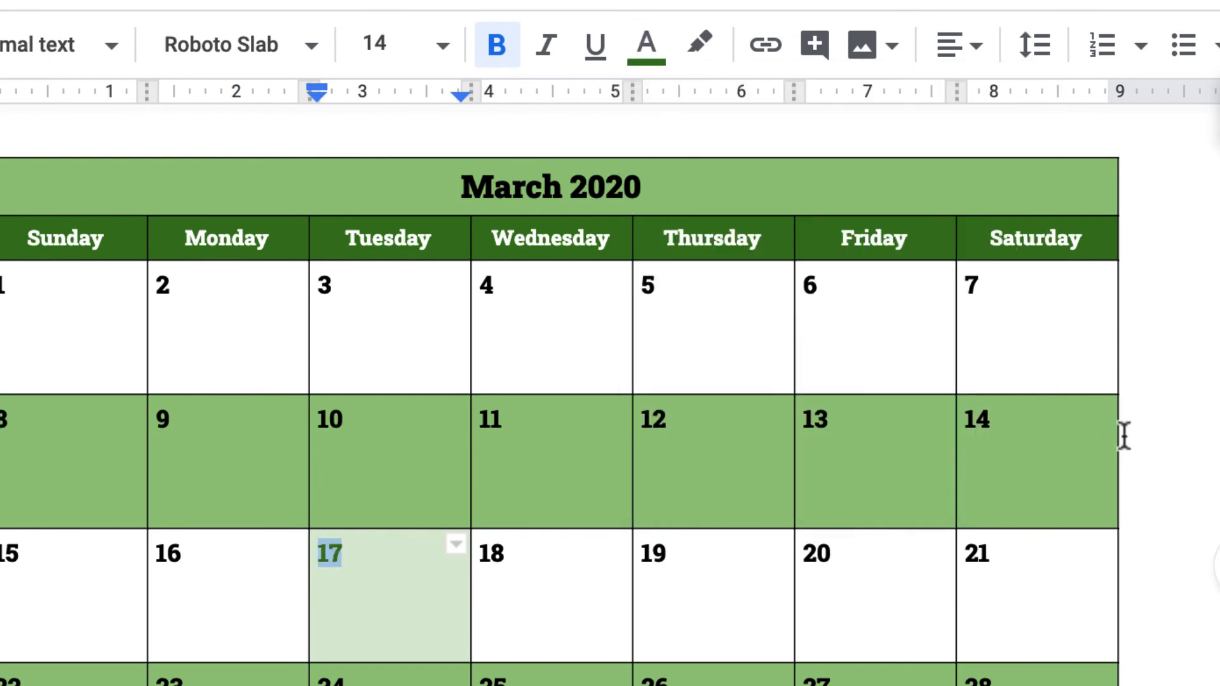
pyautogui.click(1178, 439)
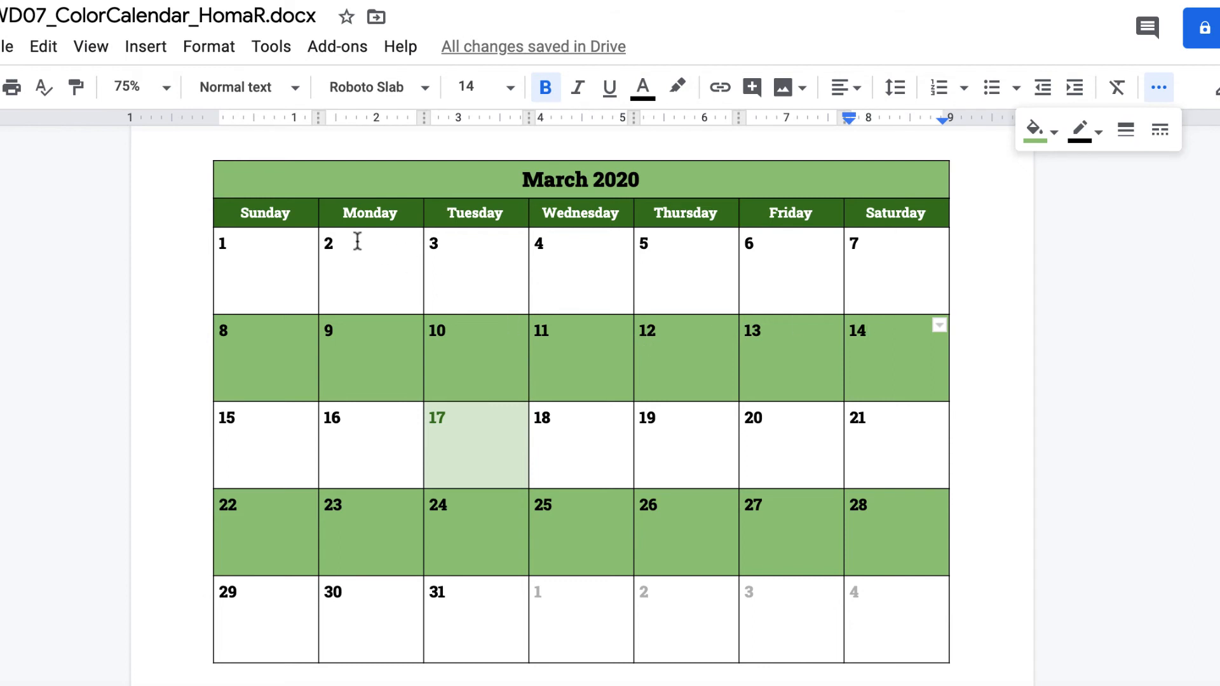
# - Set the border of the entire calendar table, title row included, to 2.25 pt in the darkest green
pyautogui.click(531, 173)
pyautogui.moveTo(531, 173); pyautogui.dragTo(881, 624)
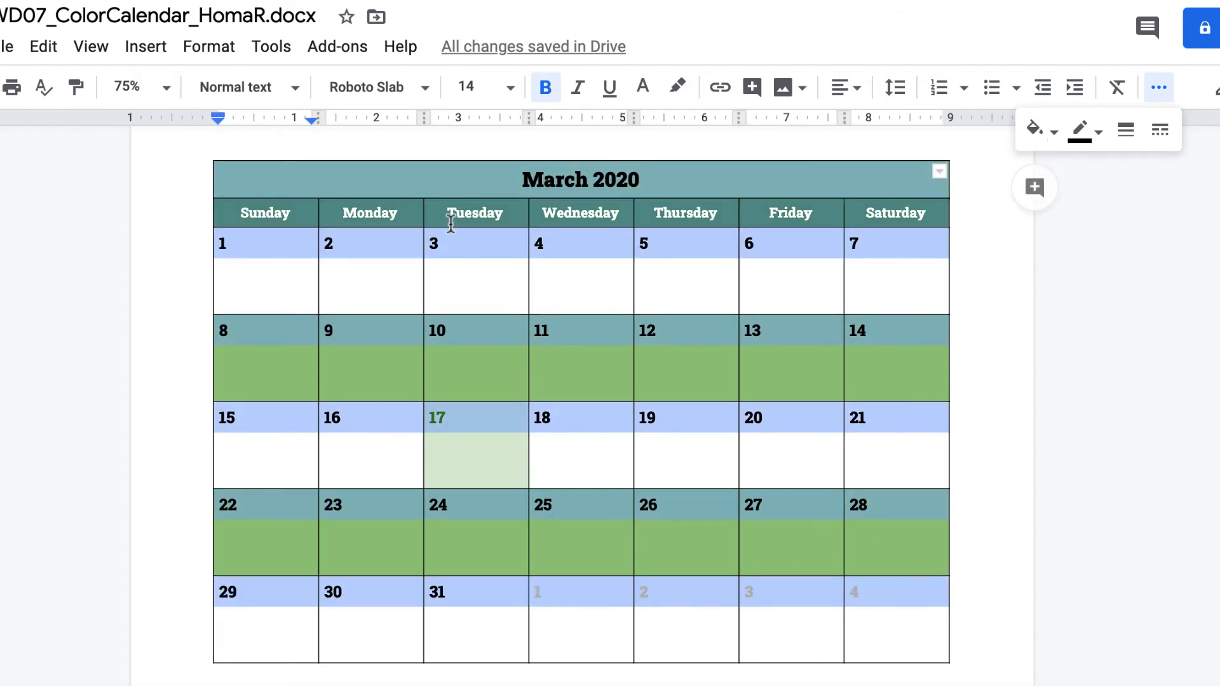
pyautogui.rightClick(447, 183)
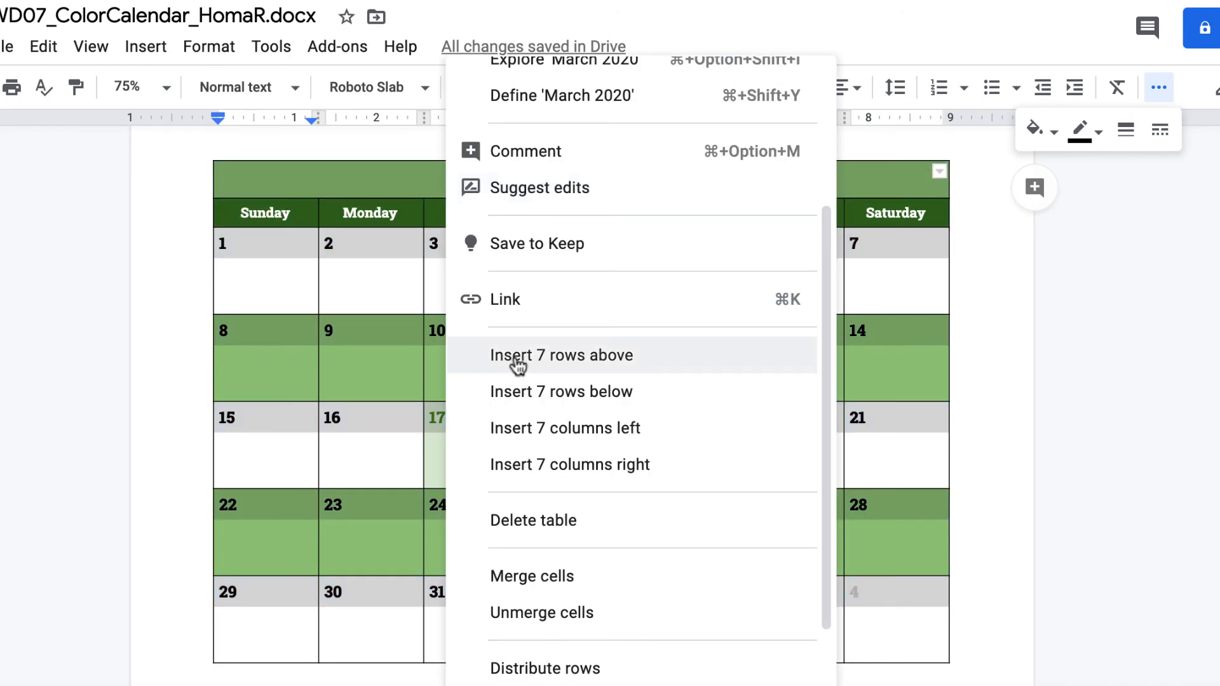
pyautogui.scroll(-2, 539, 521)
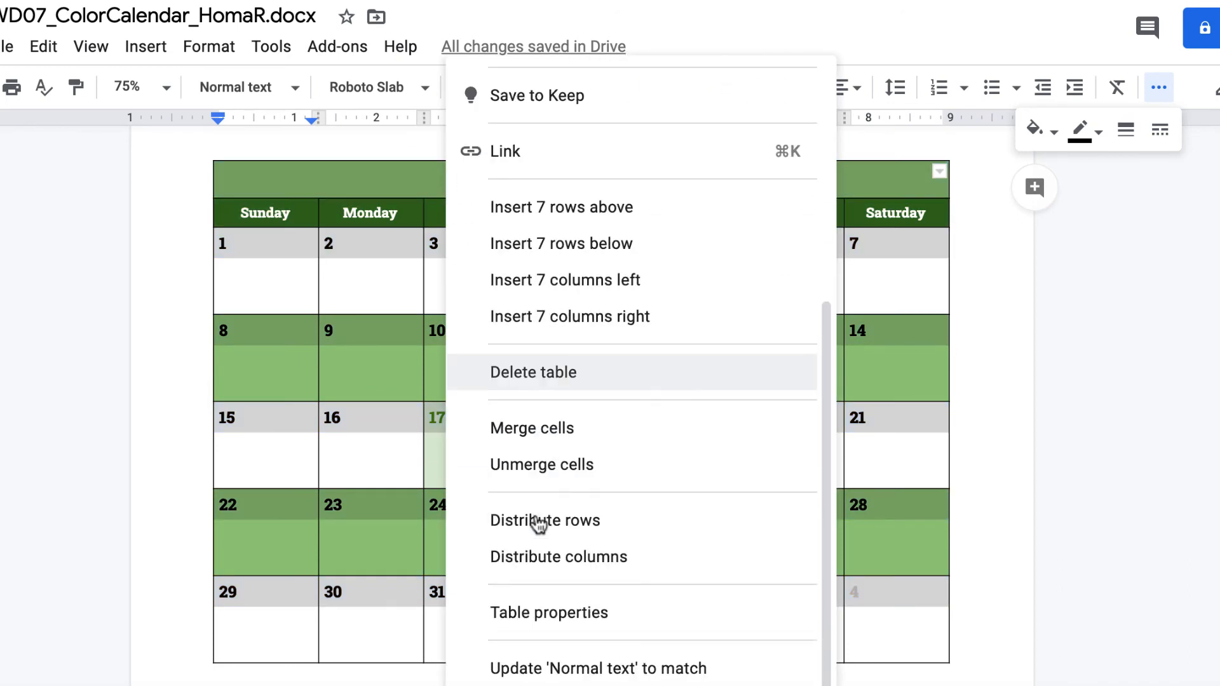
pyautogui.click(547, 622)
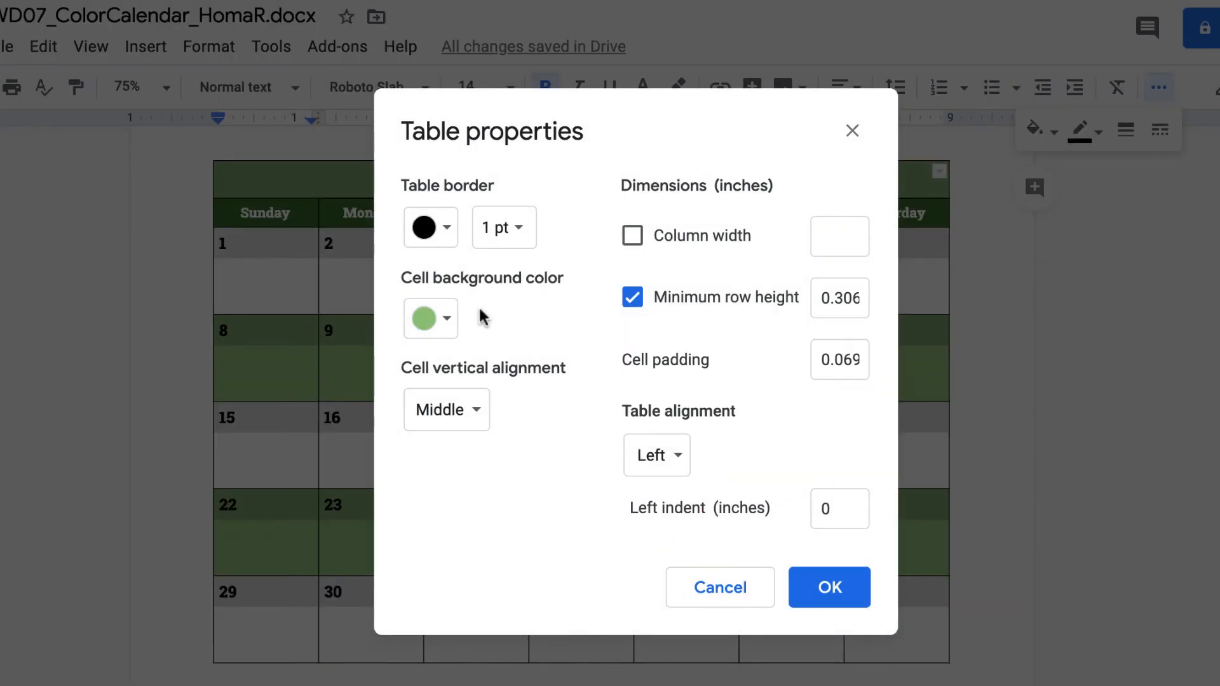
pyautogui.click(513, 240)
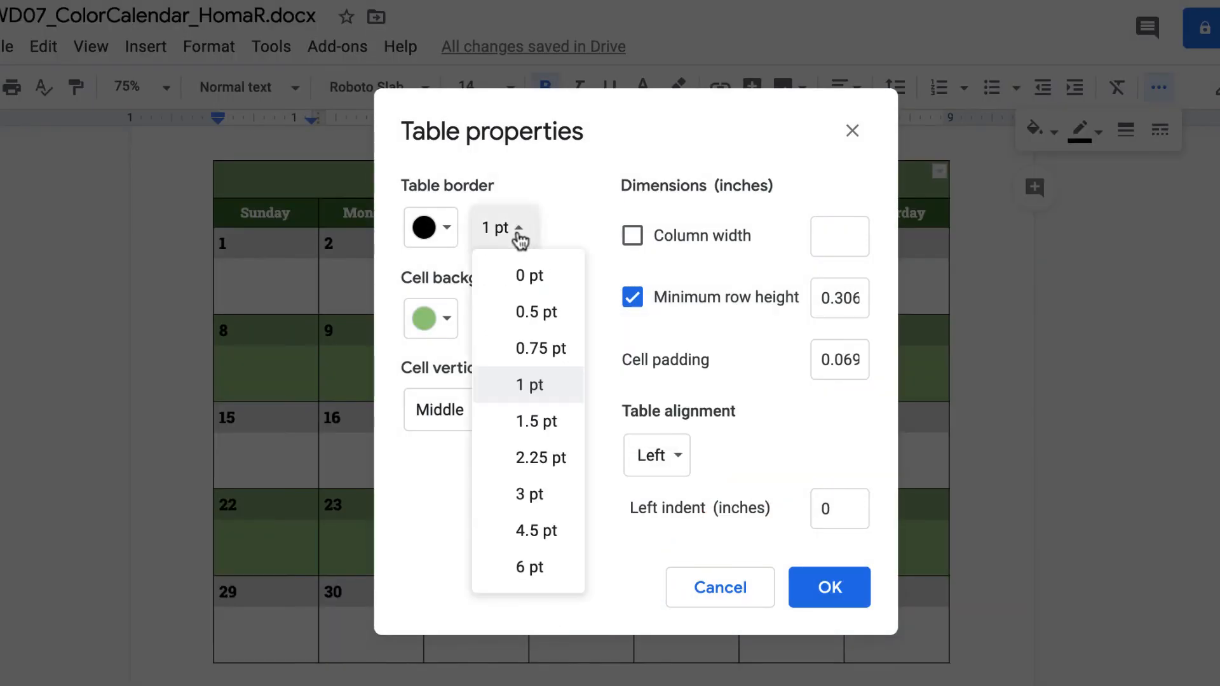
pyautogui.click(540, 458)
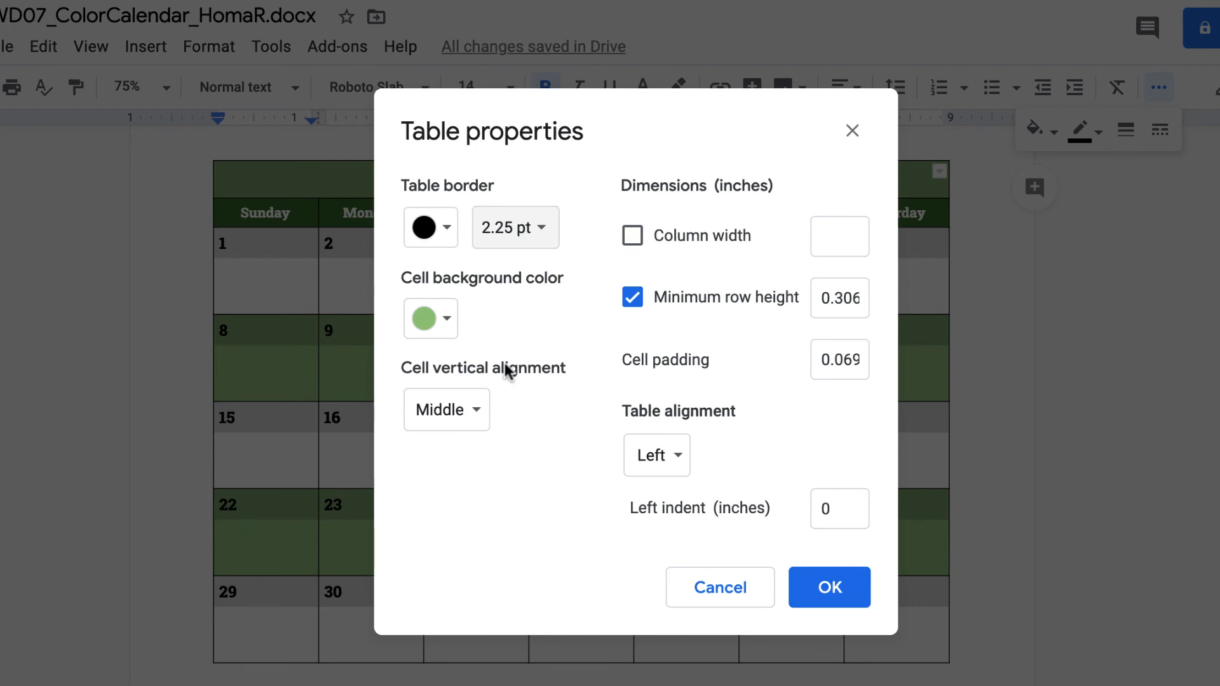
pyautogui.click(447, 232)
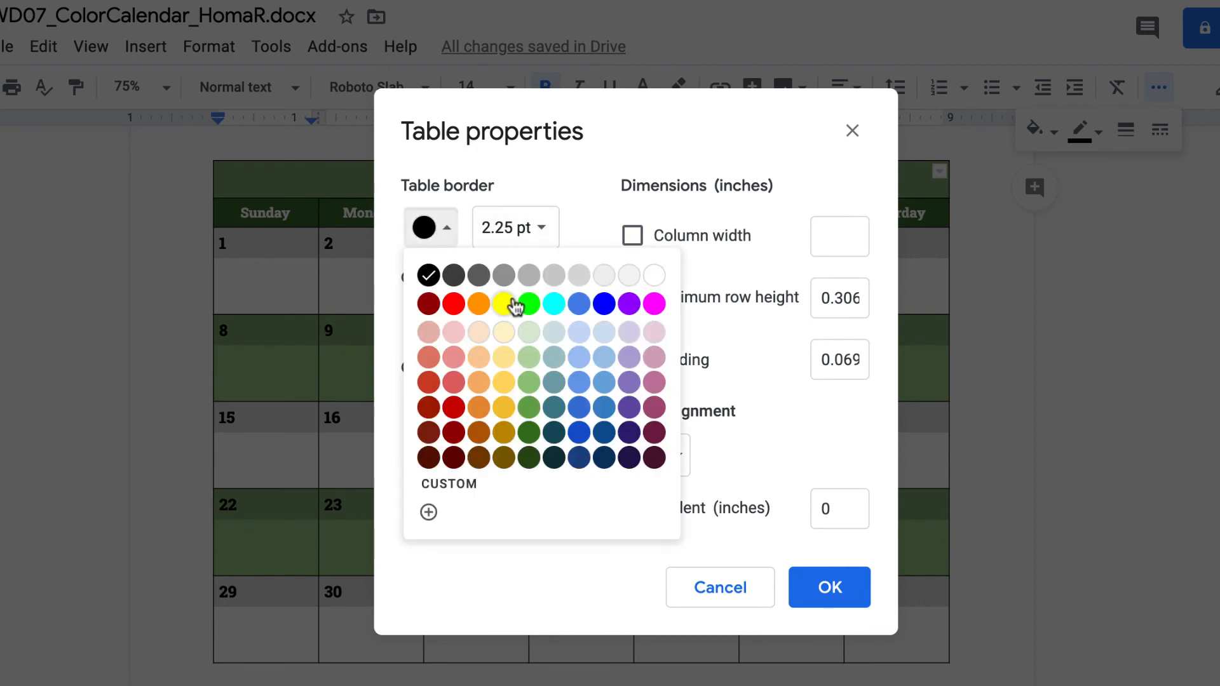
pyautogui.click(530, 457)
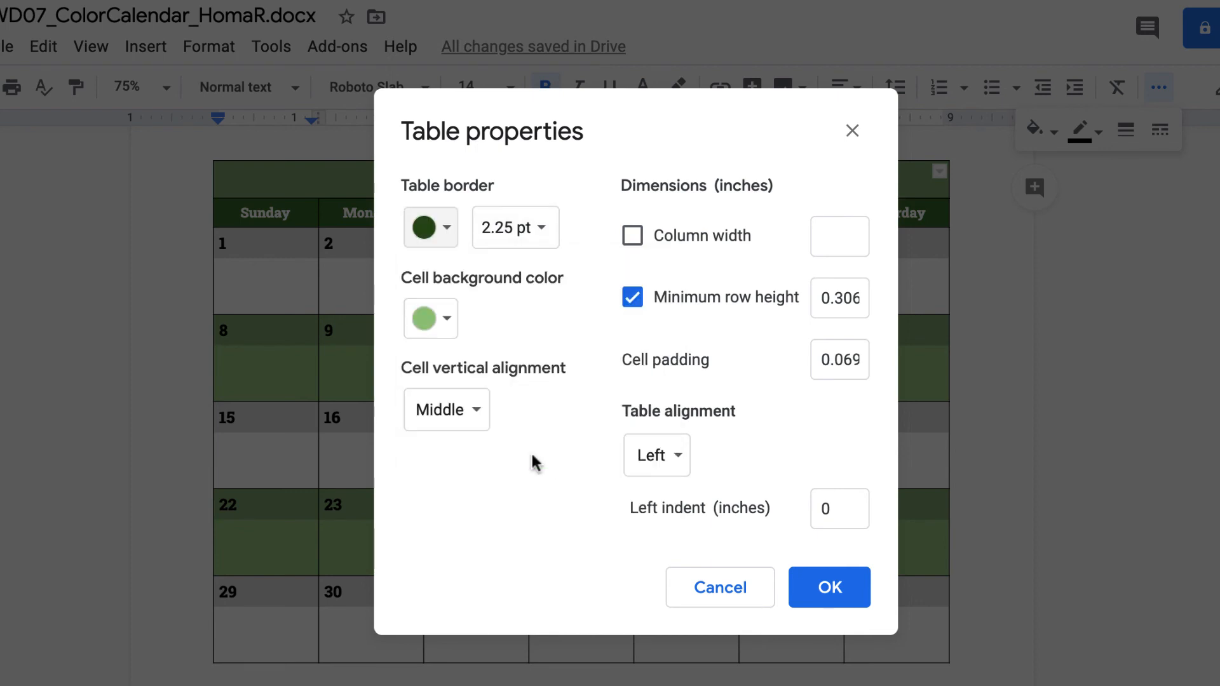
pyautogui.click(825, 588)
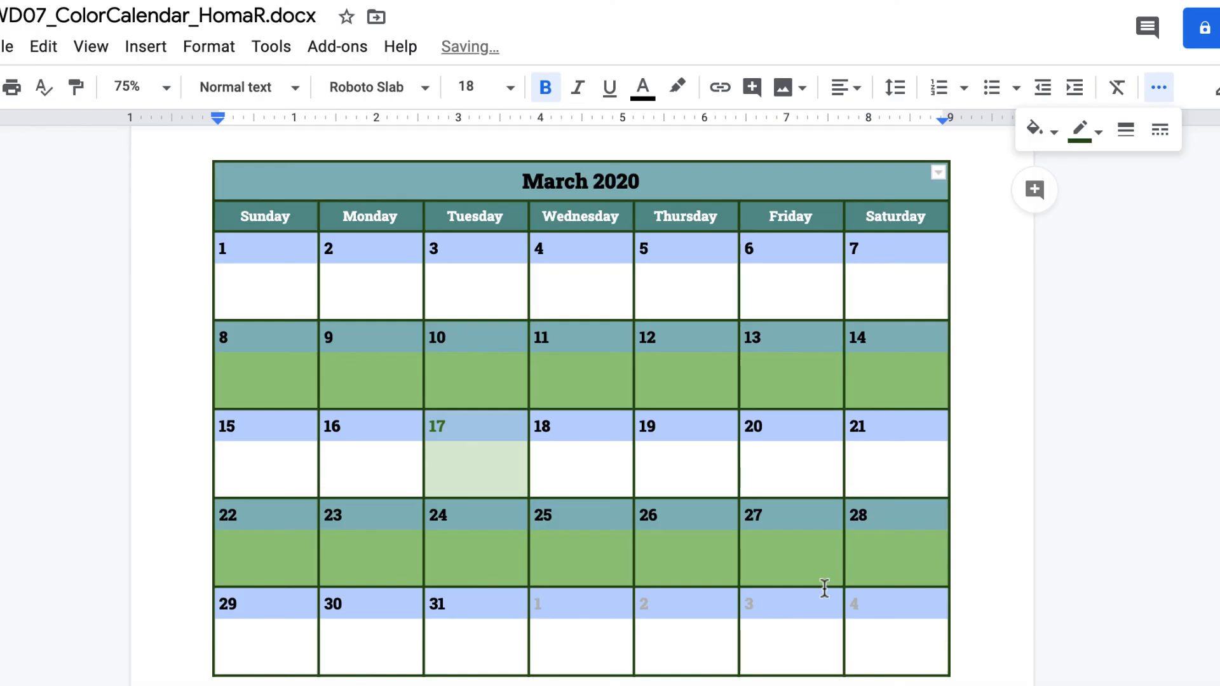
pyautogui.click(1077, 425)
pyautogui.click(987, 387)
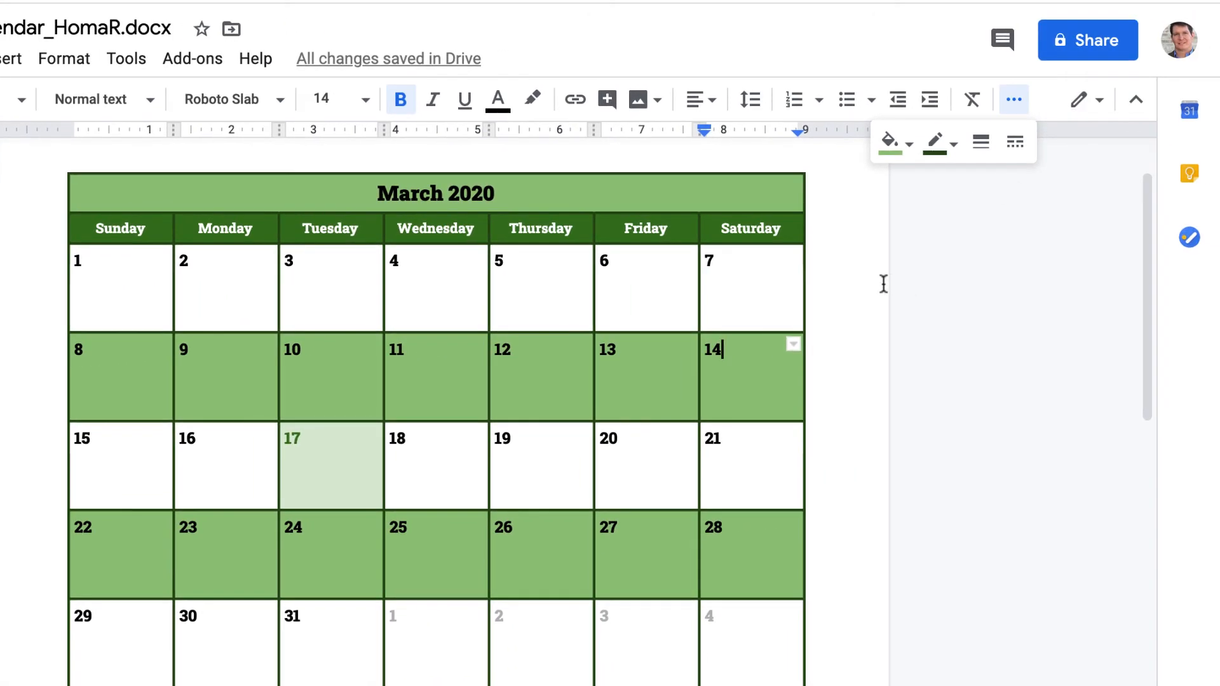
# - Turn on link sharing for the calendar document and copy its shareable link
pyautogui.click(1088, 41)
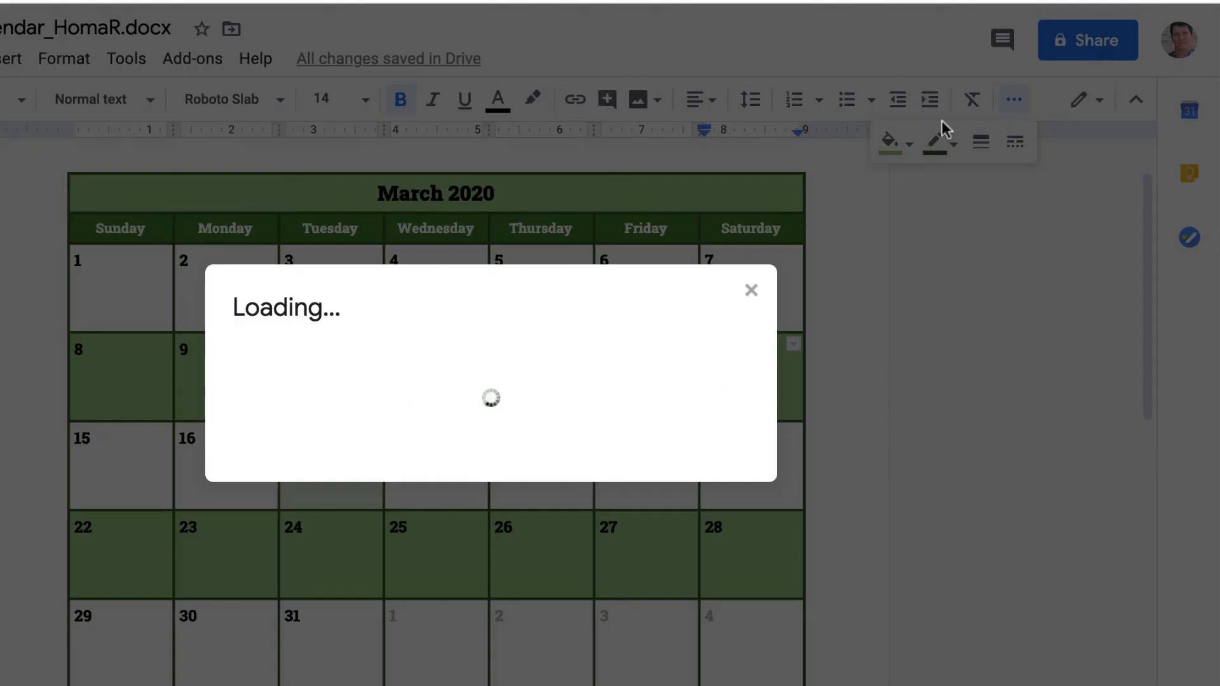
pyautogui.click(729, 269)
pyautogui.click(704, 353)
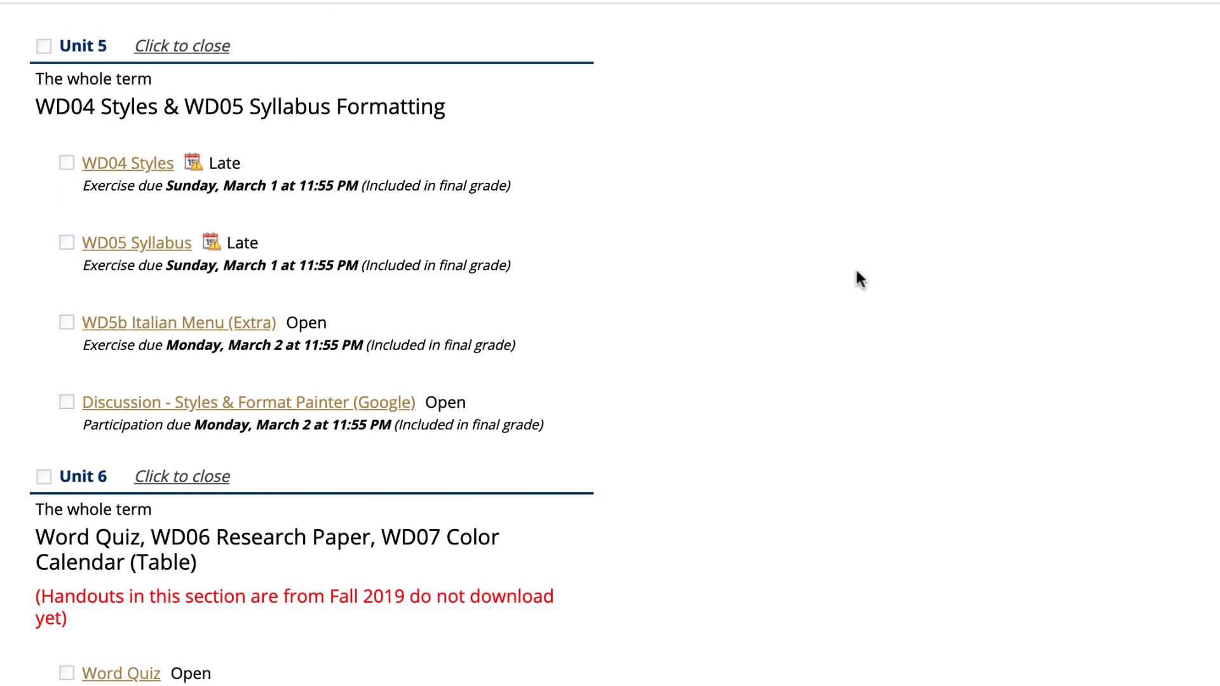
# - On the e-Learning coursework page, start a comment on WD5b Italian Menu (Extra) and insert the copied document link with New window as target
pyautogui.click(199, 331)
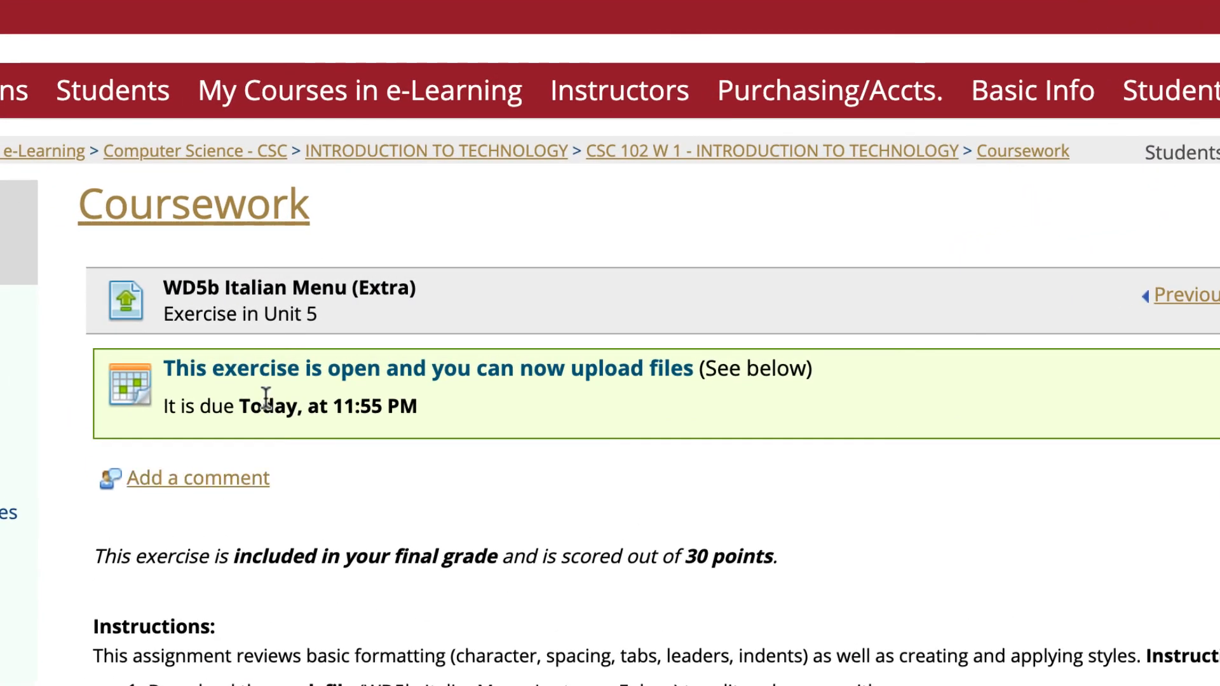
pyautogui.click(237, 482)
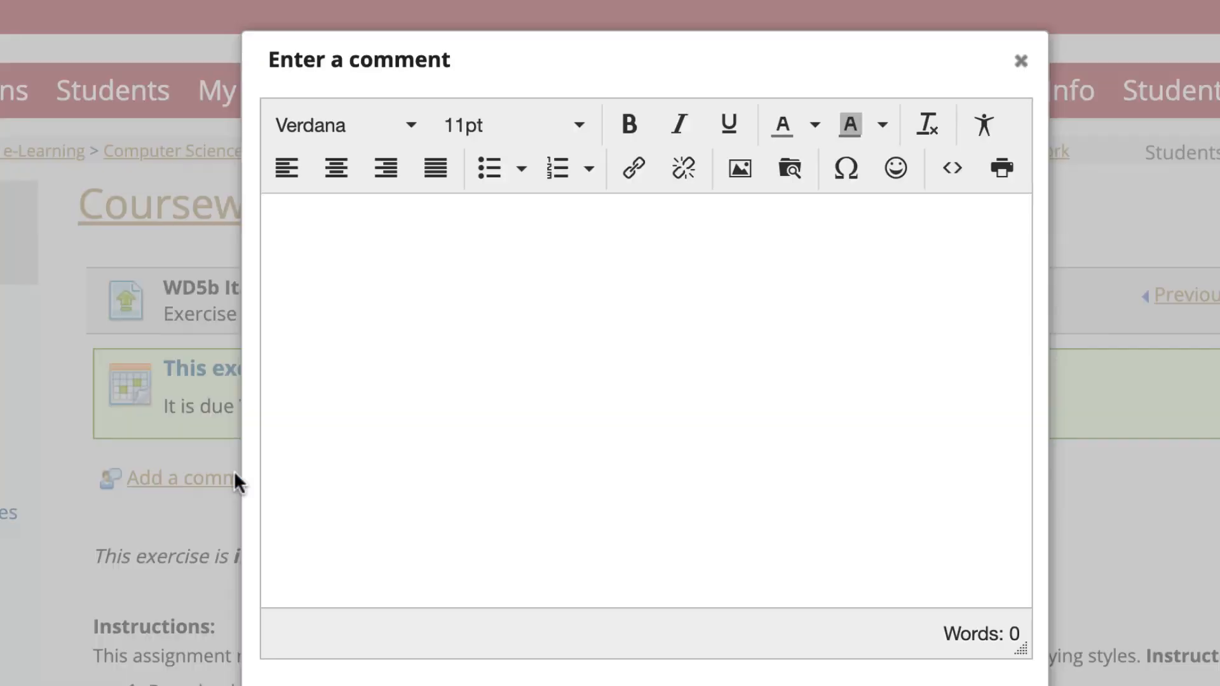
pyautogui.click(634, 169)
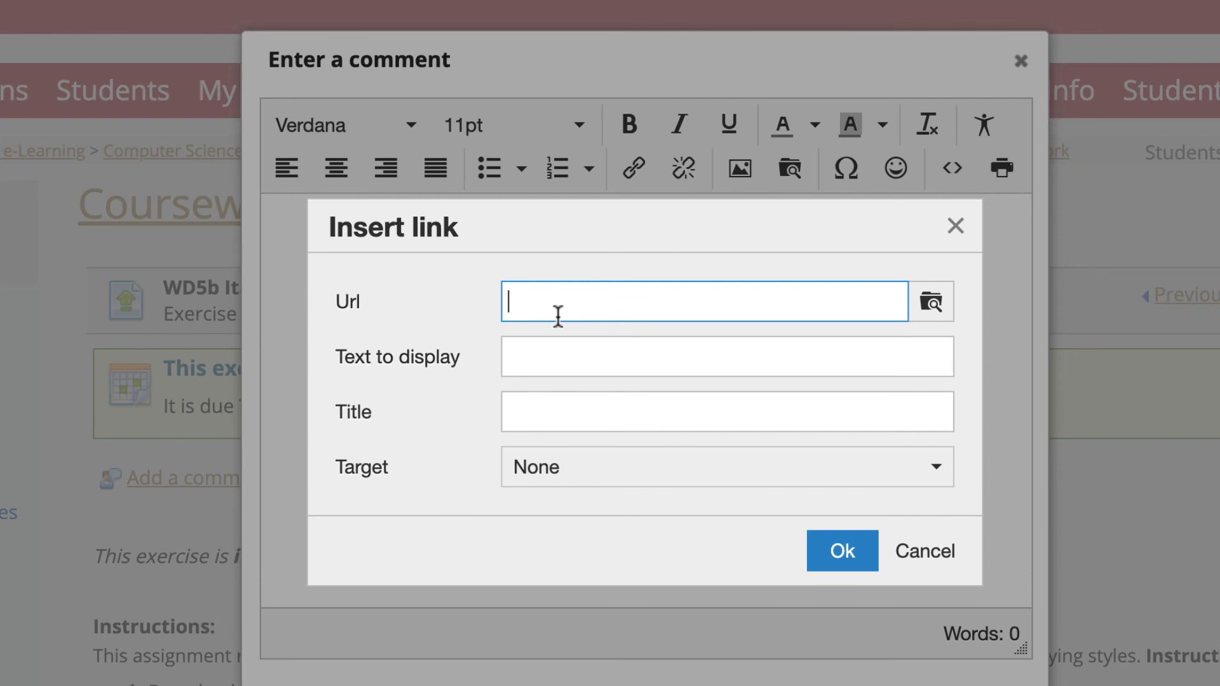
pyautogui.hotkey('ctrl', 'v')
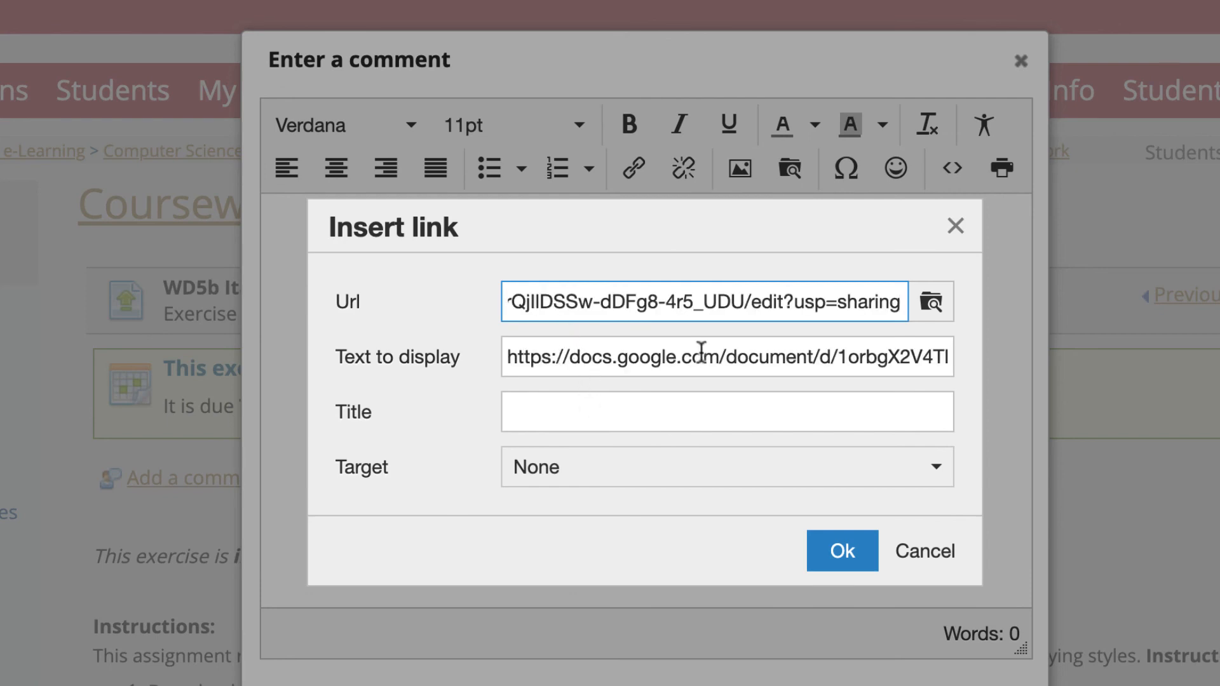
pyautogui.click(654, 476)
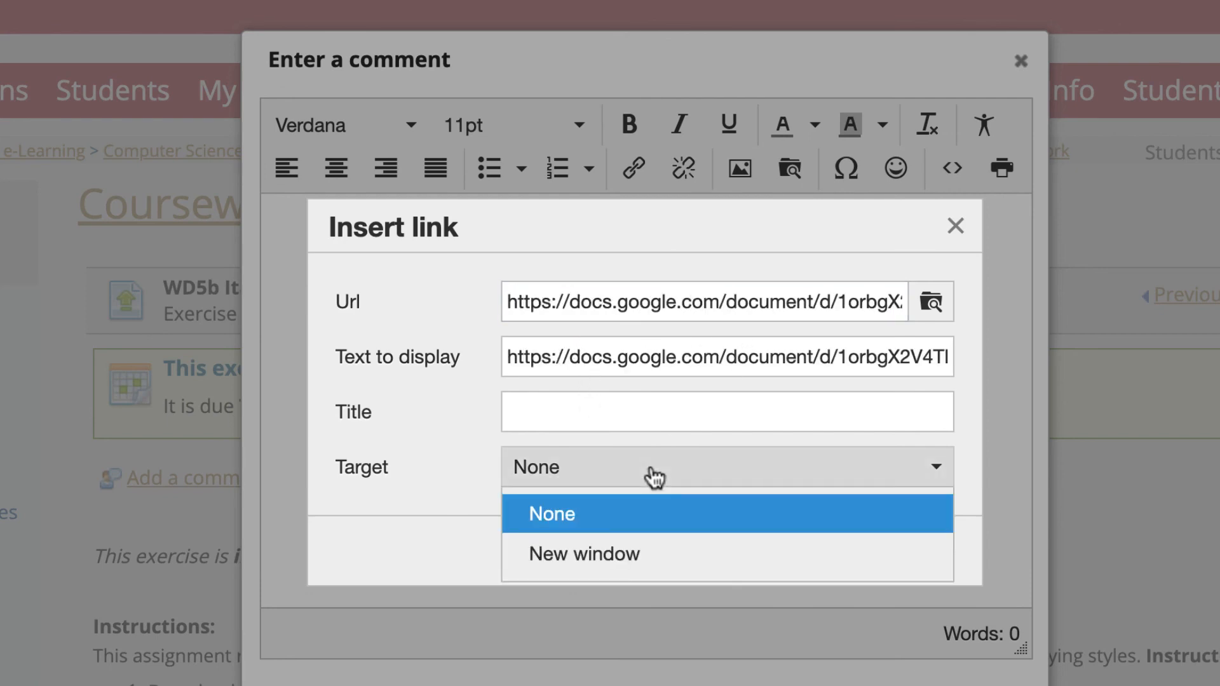
pyautogui.click(635, 561)
pyautogui.click(855, 569)
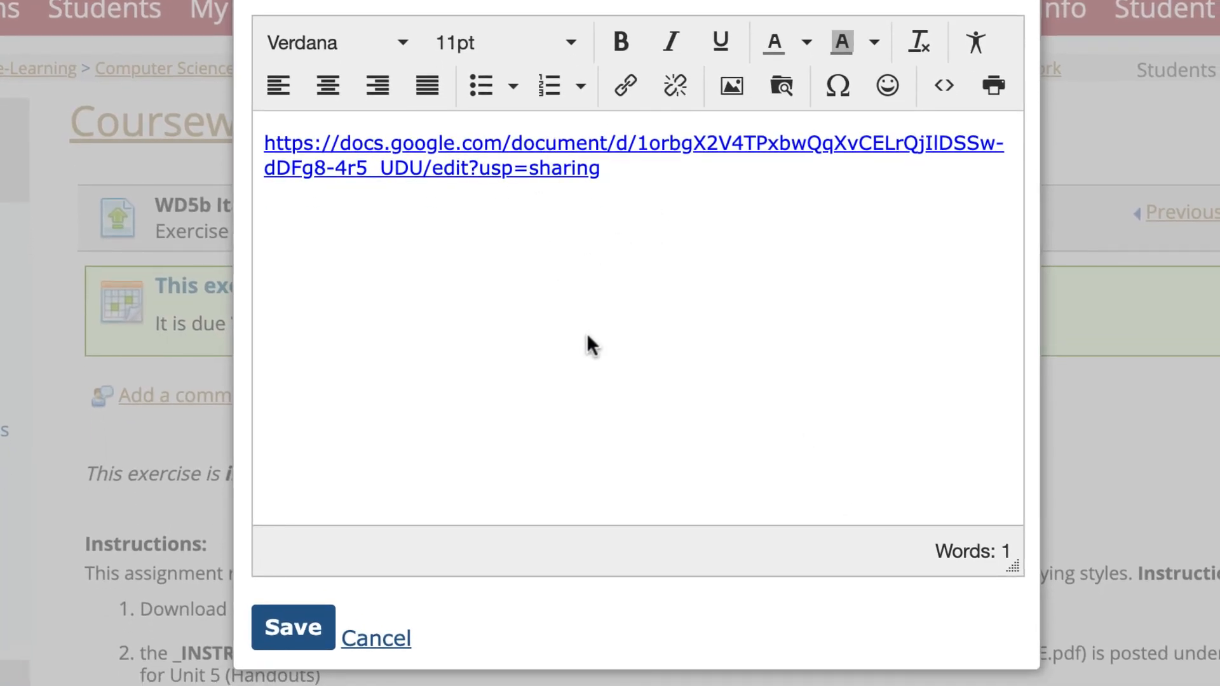
# - Add the line "See calendar above." below the link and save the comment
pyautogui.press('Return')
pyautogui.press('Return')
pyautogui.write('See calnedar')
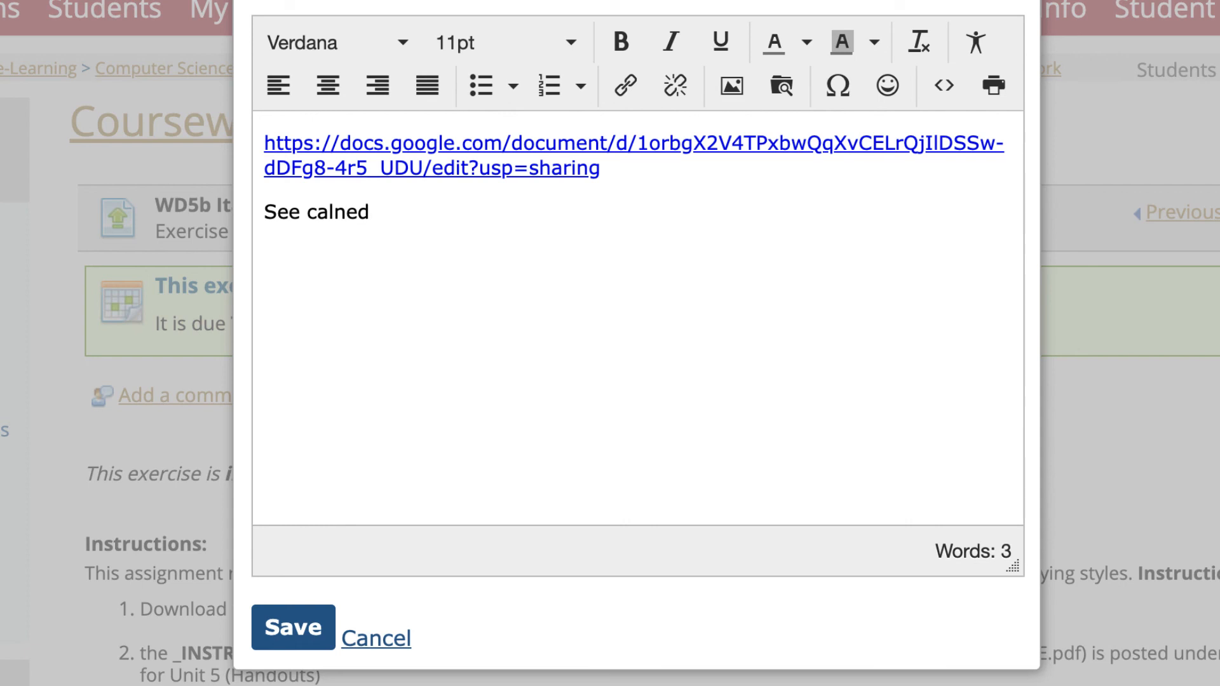
pyautogui.press('BackSpace')
pyautogui.press('BackSpace')
pyautogui.press('BackSpace')
pyautogui.write('endar above.')
pyautogui.click(287, 626)
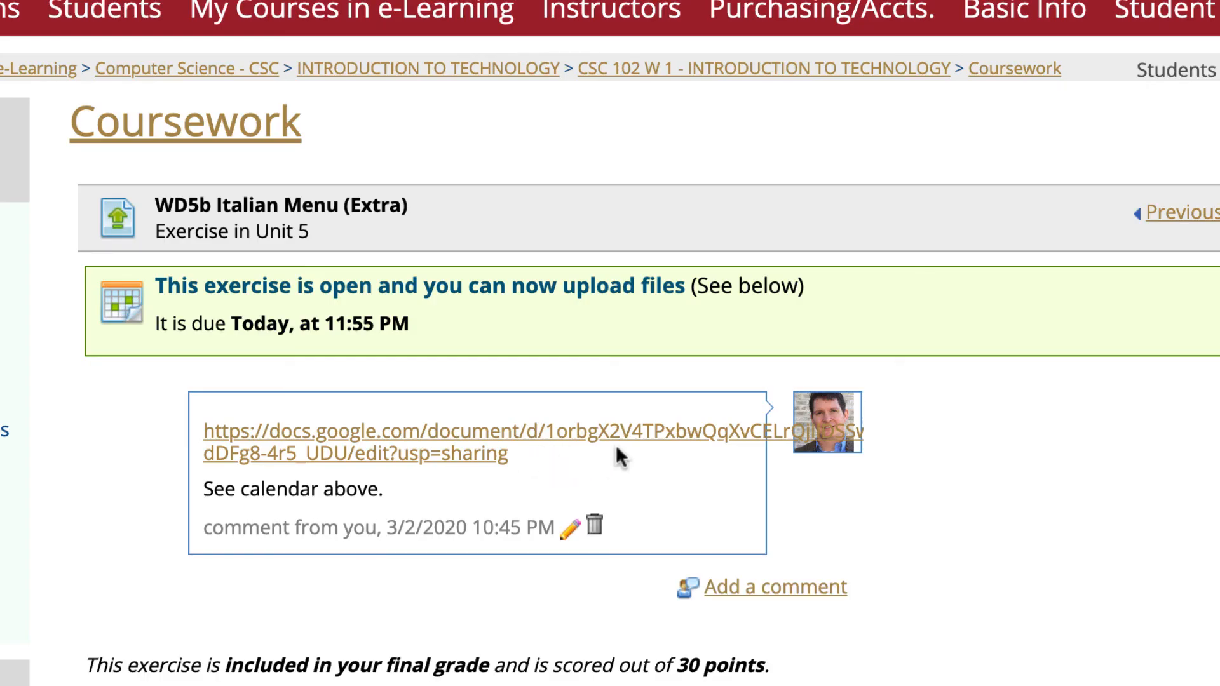
pyautogui.scroll(-3, 617, 449)
pyautogui.scroll(-1, 616, 444)
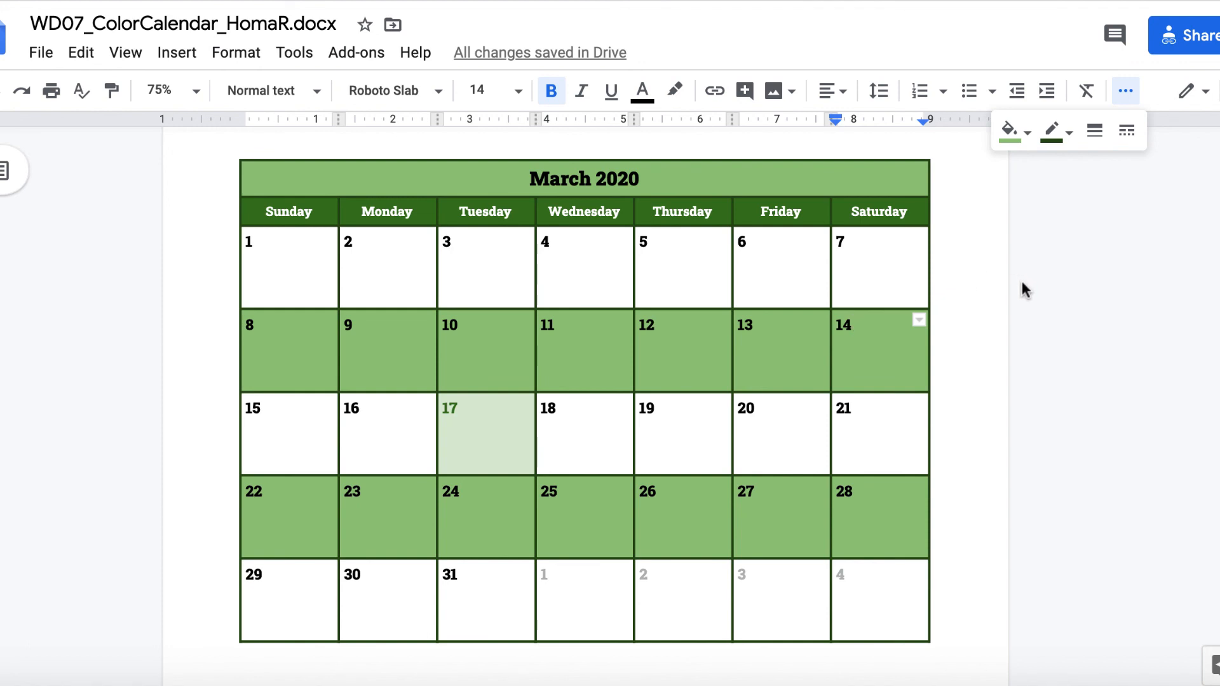
pyautogui.click(920, 321)
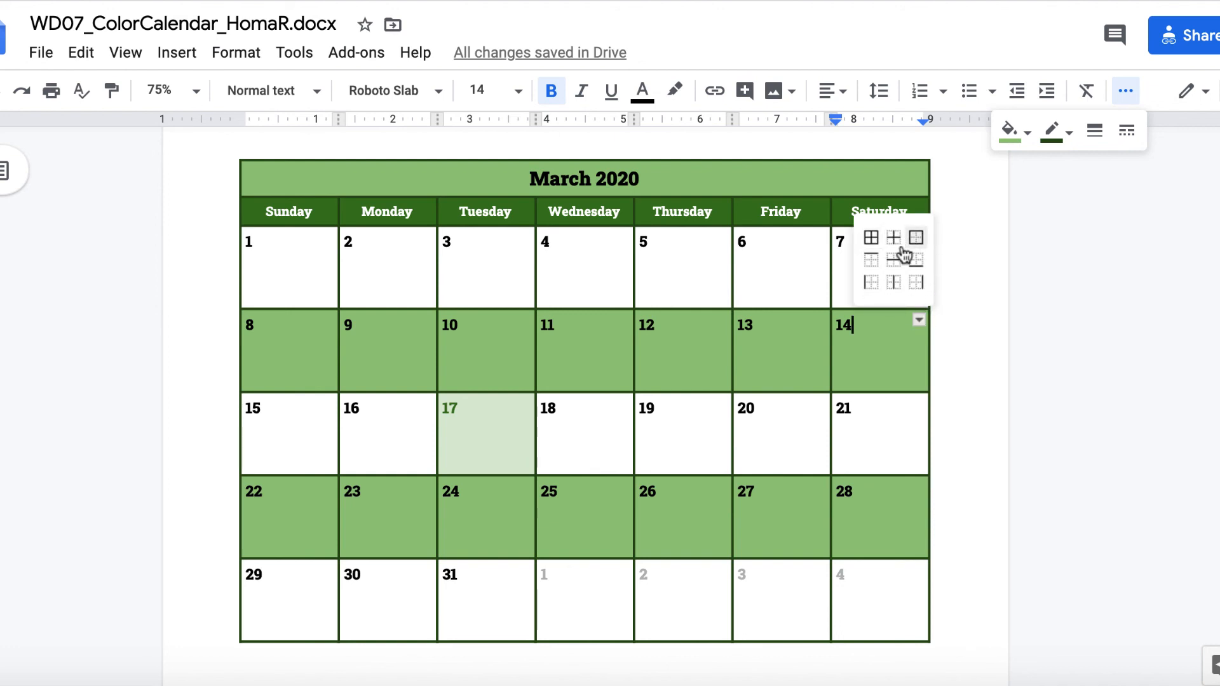
pyautogui.click(967, 253)
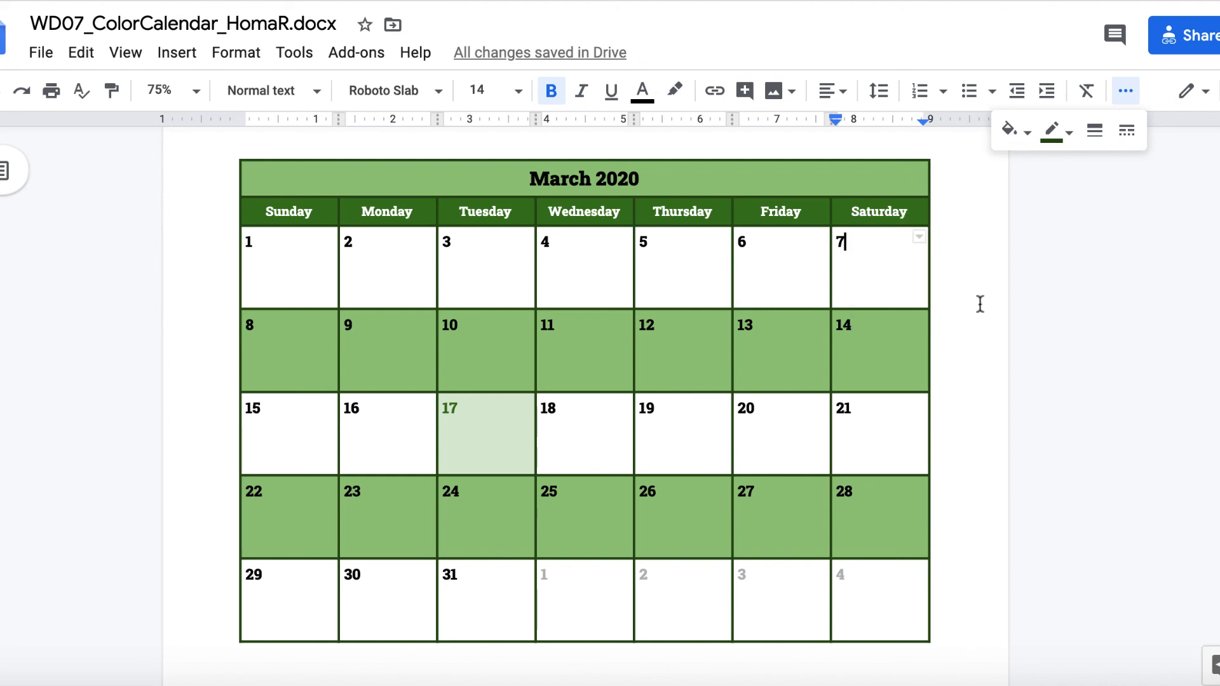